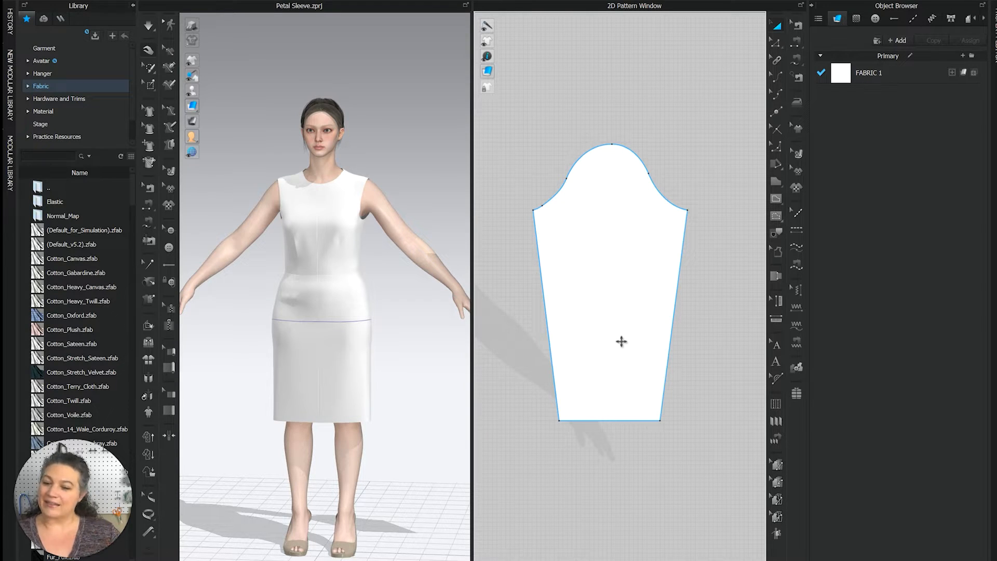
- Split the left side seam of the sleeve pattern with a point 2 in below the underarm corner
left_click(620, 248)
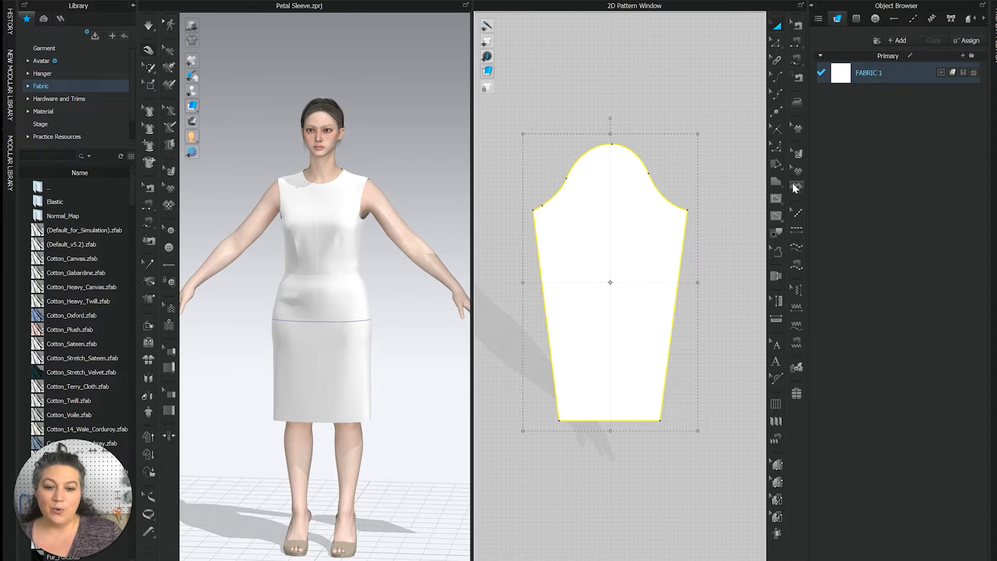
left_click(775, 199)
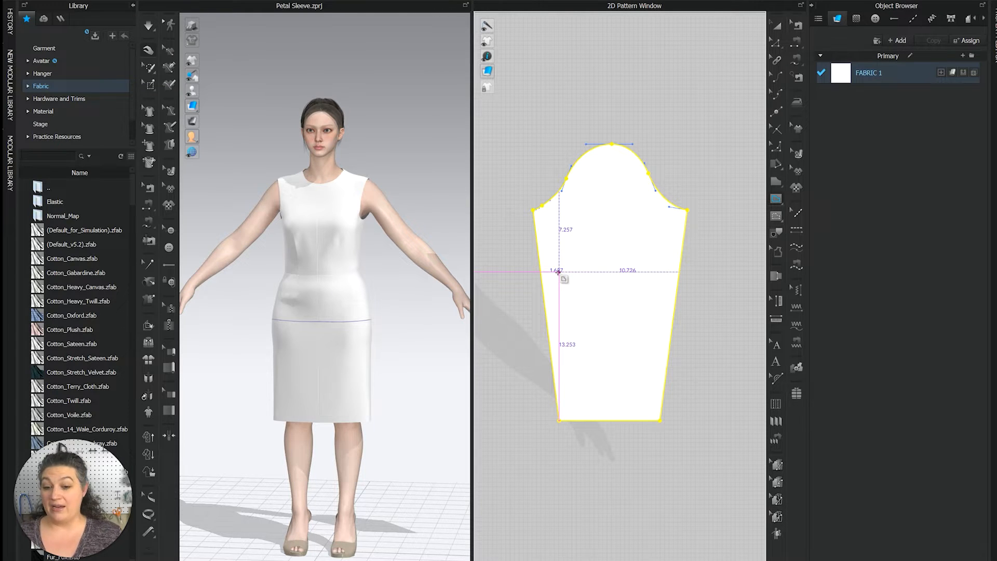
left_click(776, 111)
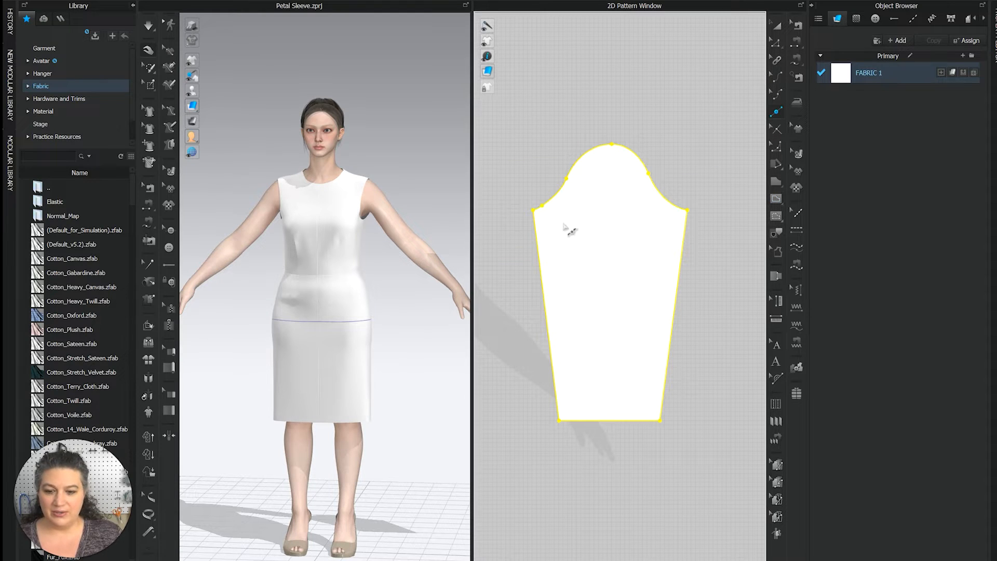
right_click(535, 231)
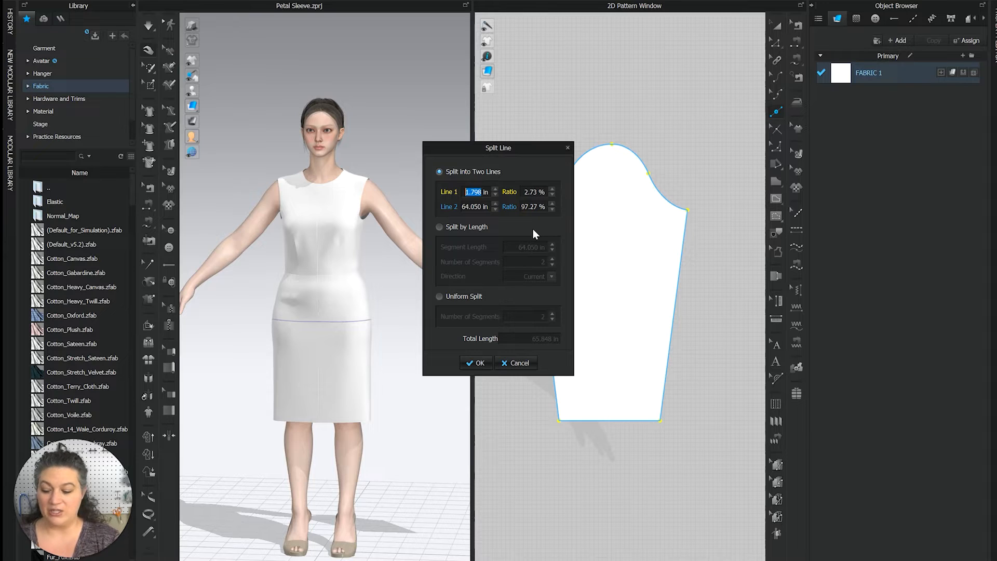
type("2")
key("Tab")
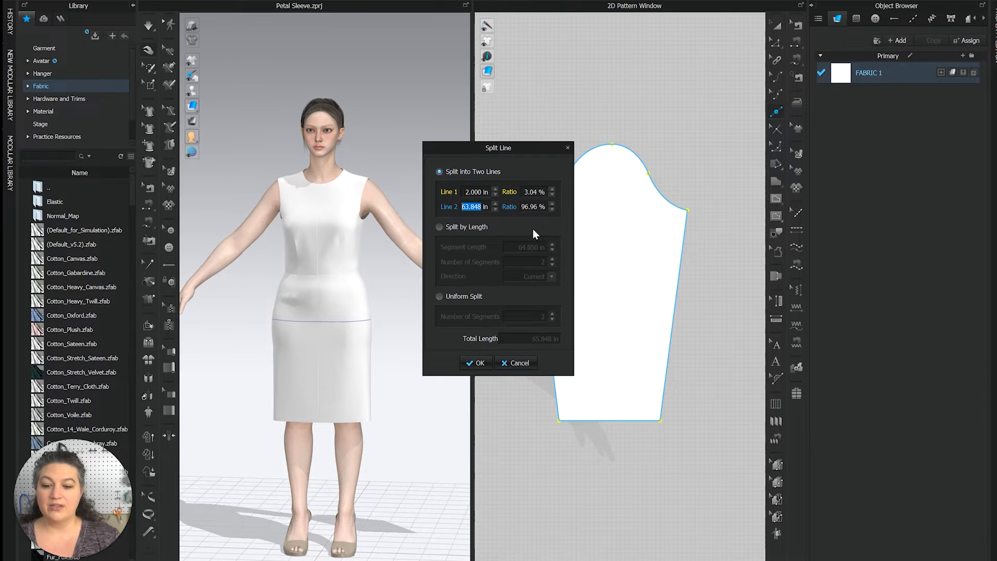
left_click(472, 362)
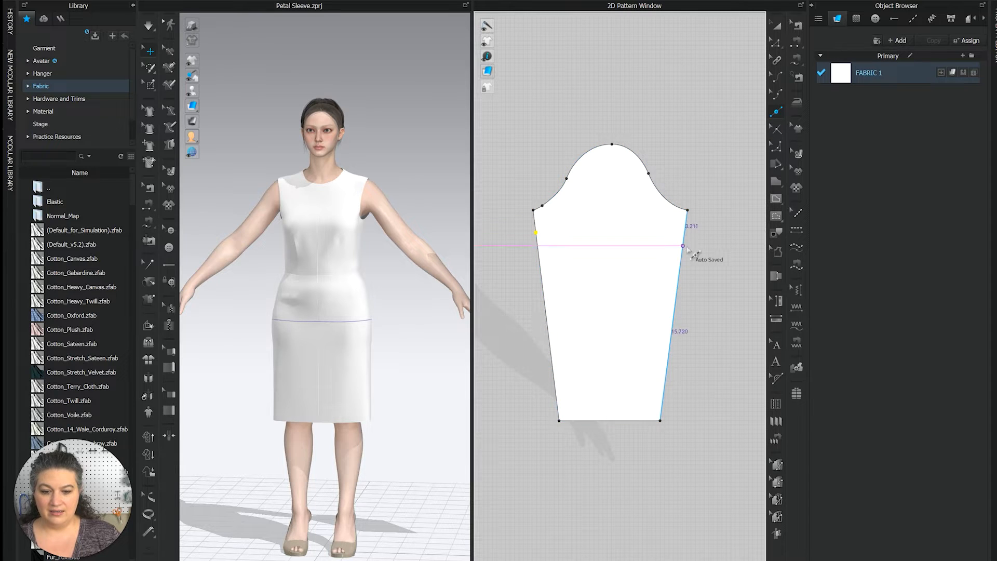
- Split the right side seam of the sleeve with a matching point 2 in below the underarm corner
left_click(684, 233)
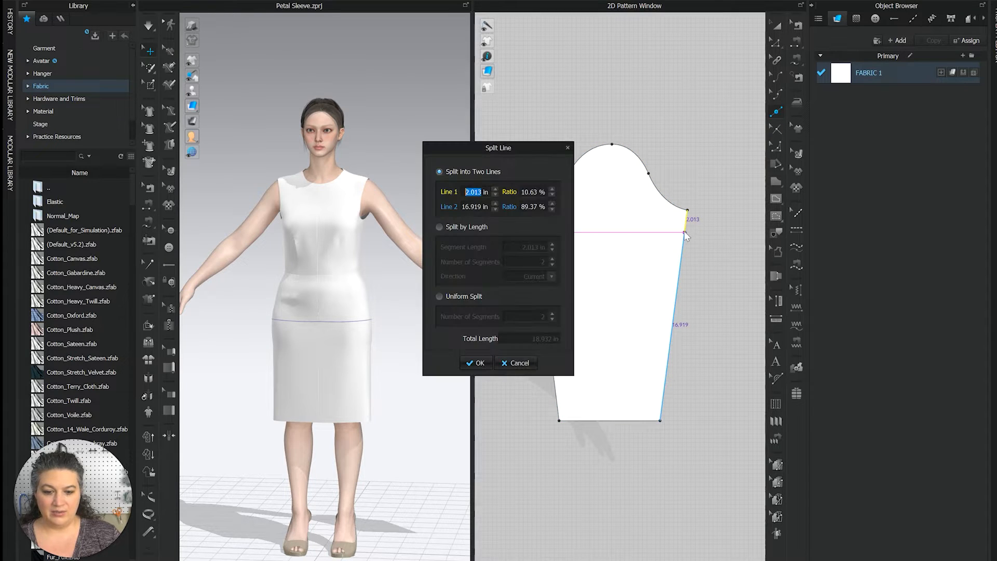
type("2")
key("Tab")
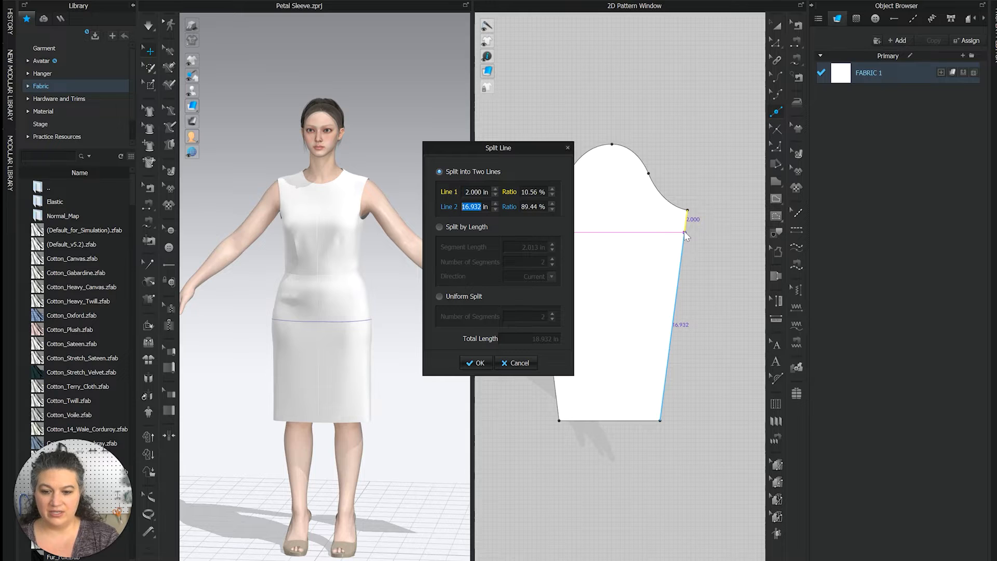
left_click(481, 362)
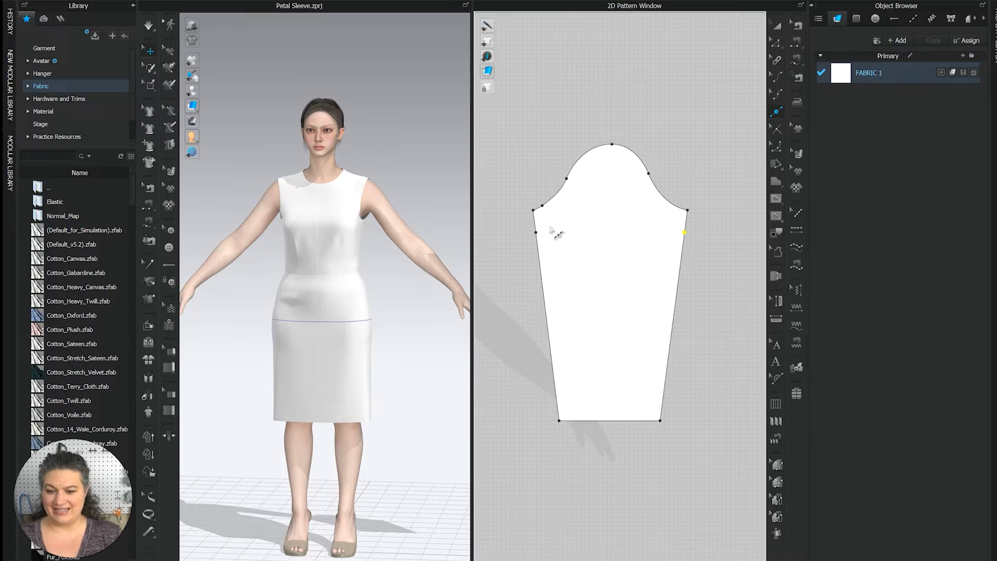
- Draw two crossing internal curves, about 11.8 in and 11.7 in long, from each side seam point to the opposite side of the sleeve cap
left_click(776, 198)
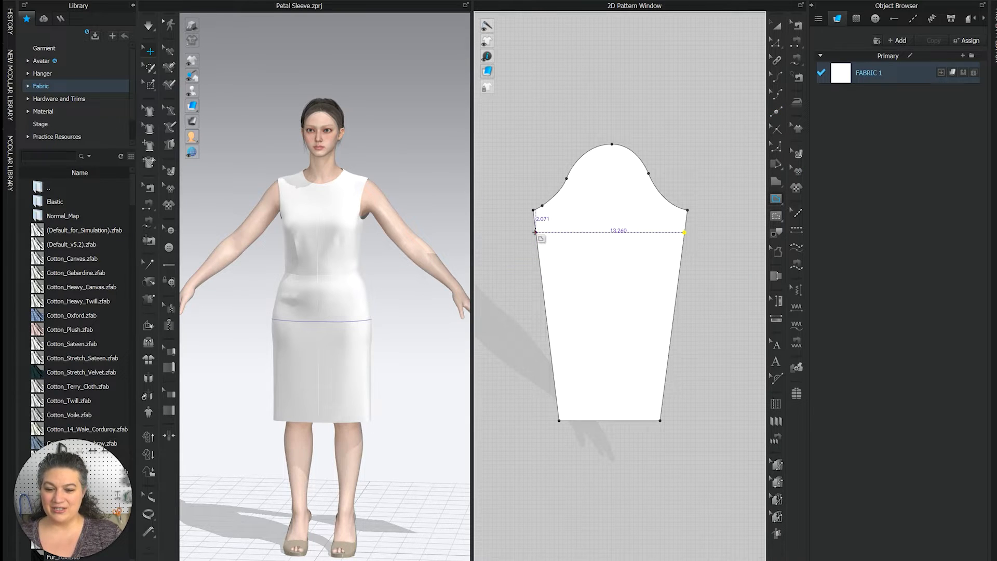
left_click(535, 232)
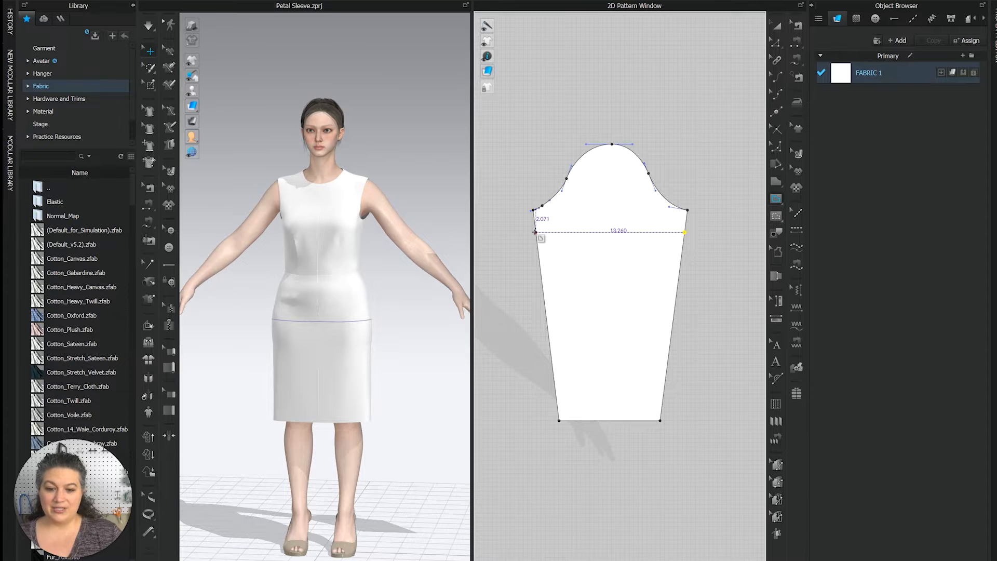
left_click_drag(648, 175, 669, 162)
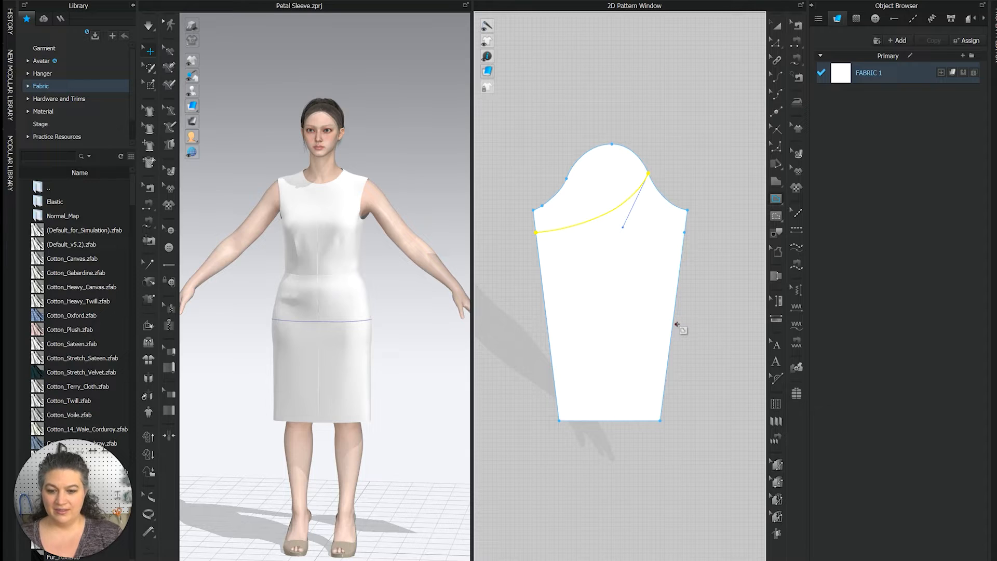
left_click(684, 233)
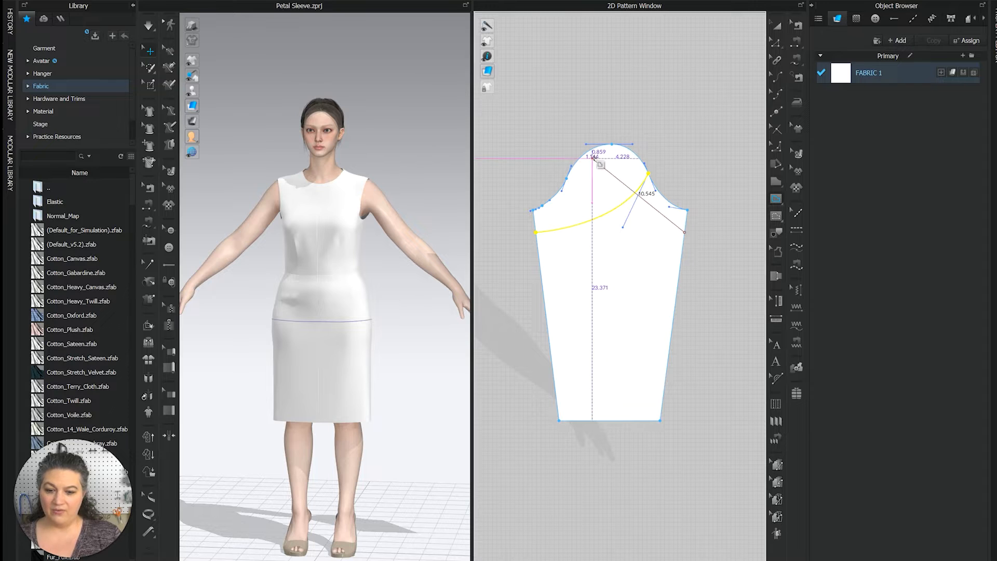
left_click(592, 151)
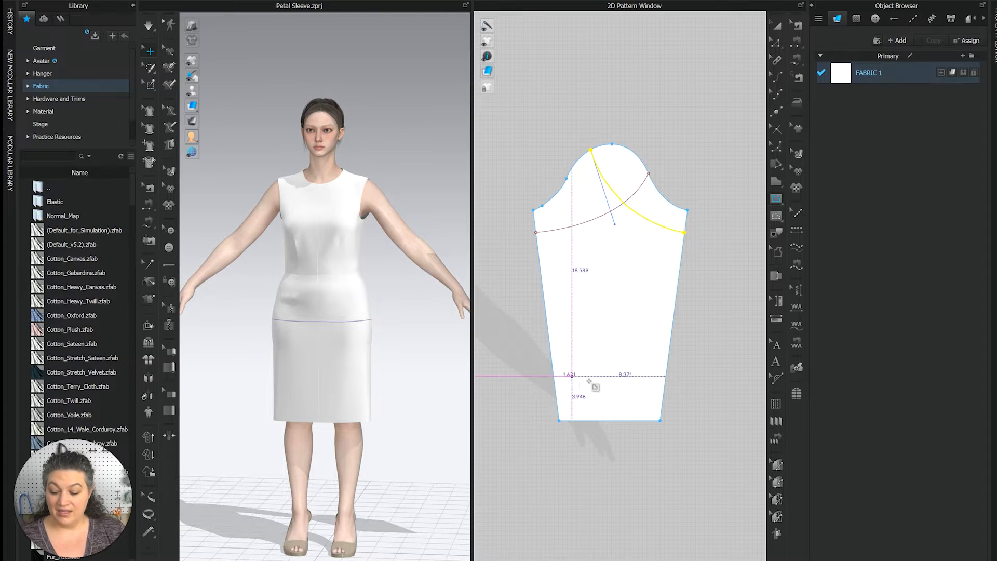
- Copy the whole sleeve pattern with its internal curves and paste the duplicate to the right of the original
left_click(776, 25)
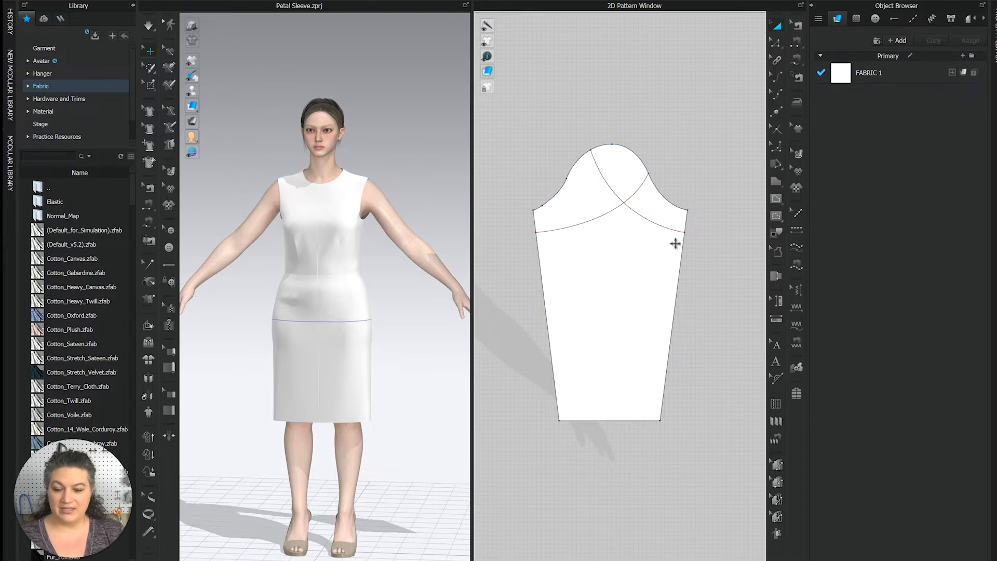
left_click(634, 315)
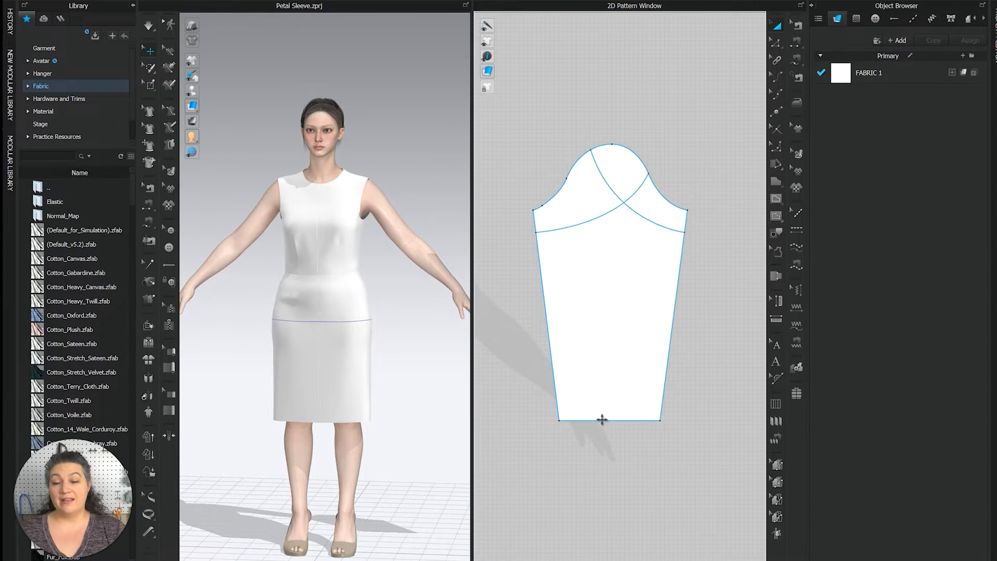
left_click_drag(704, 118, 525, 446)
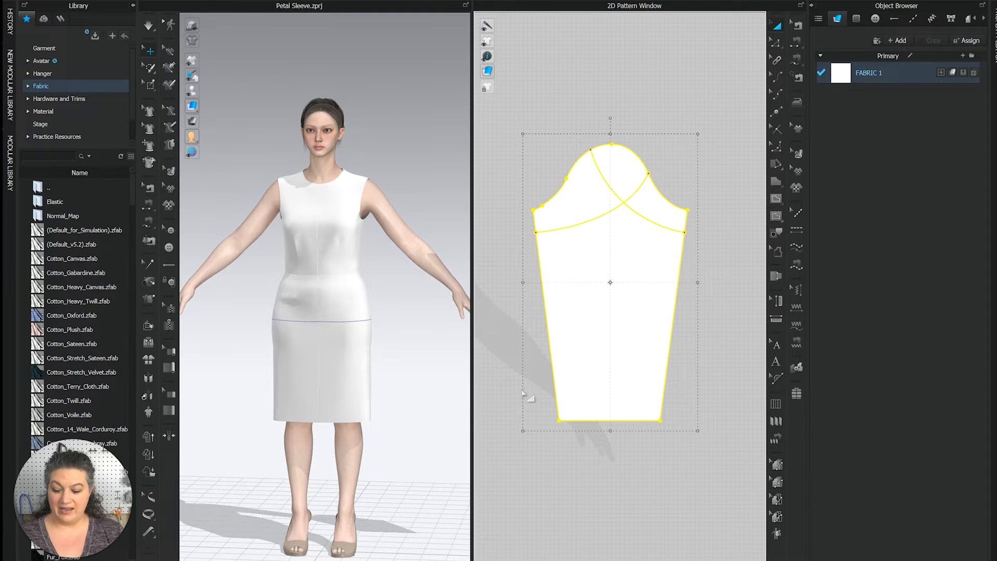
right_click(572, 291)
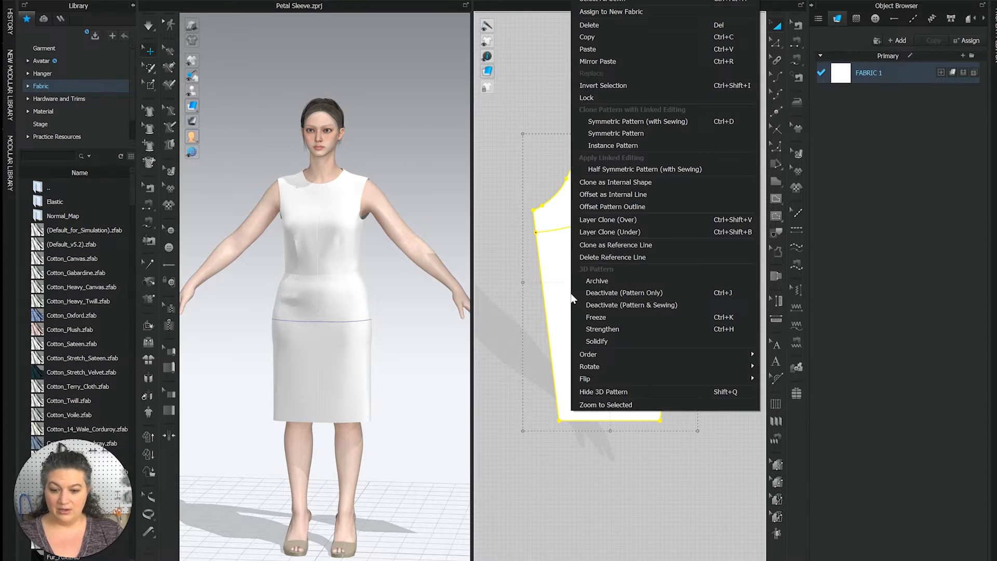
left_click(625, 37)
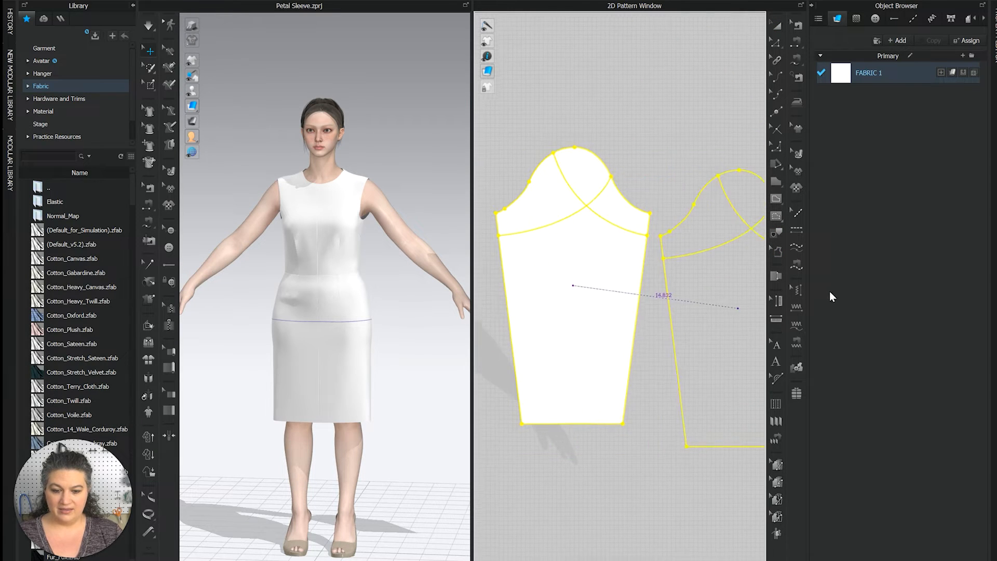
left_click(711, 295)
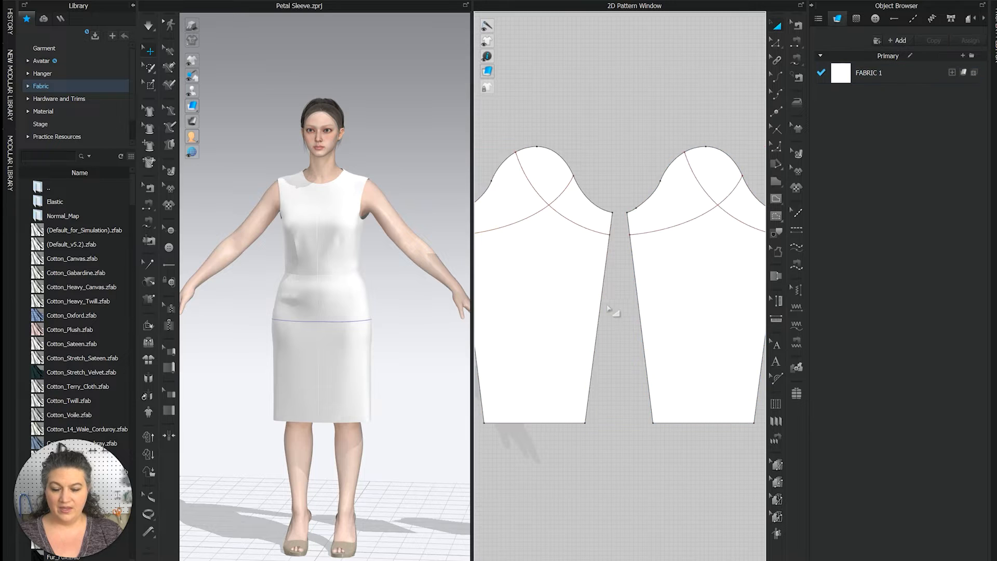
- Cut the original sleeve along the curve starting at the left side seam and delete the lower piece
middle_click_drag(614, 313, 690, 291)
key("z")
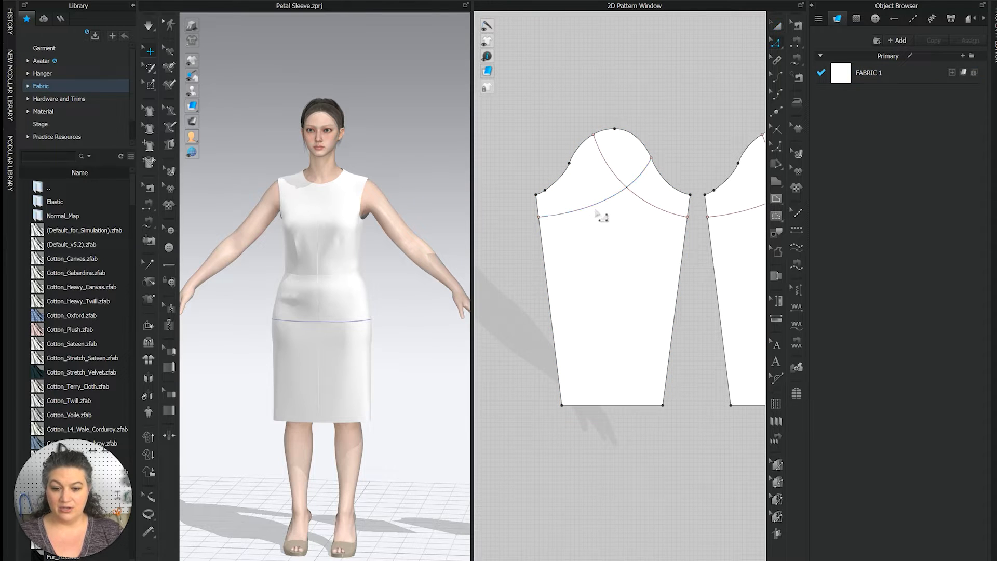
left_click(600, 207)
right_click(596, 202)
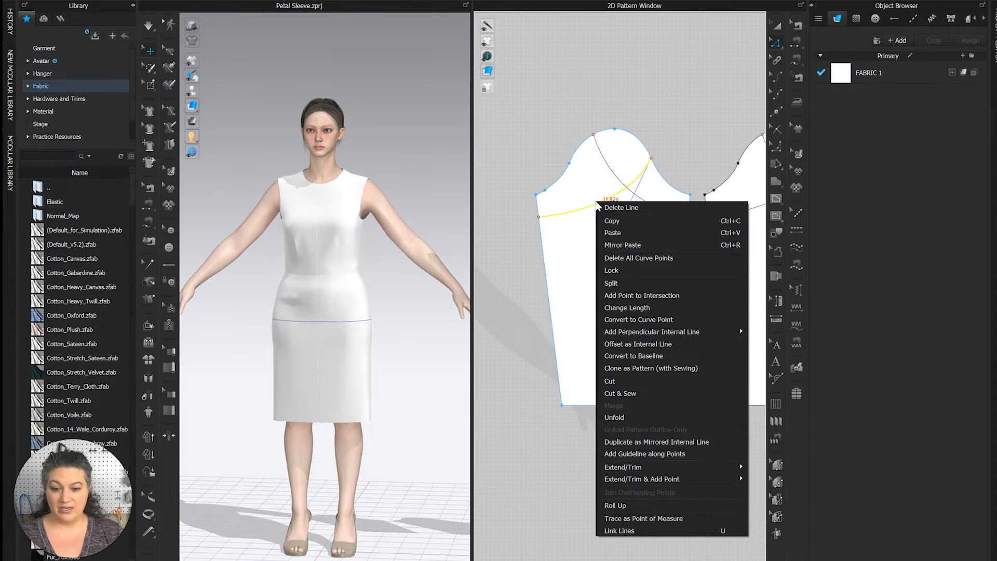
left_click(630, 382)
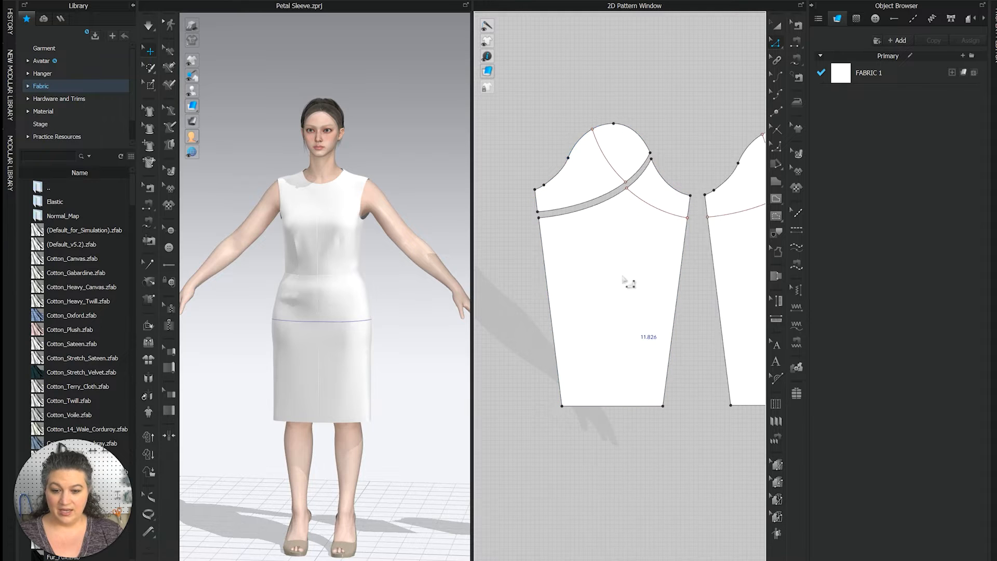
key("a")
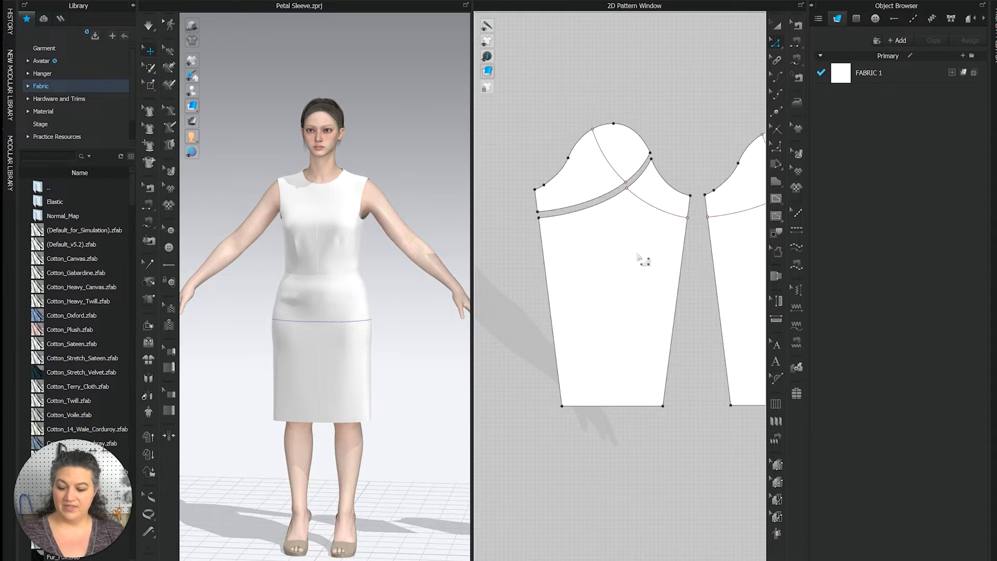
left_click(637, 262)
key("Delete")
- Cut the duplicate sleeve along the curve starting at the right side seam and delete the lower piece
middle_click_drag(641, 272, 466, 288)
key("z")
left_click(634, 213)
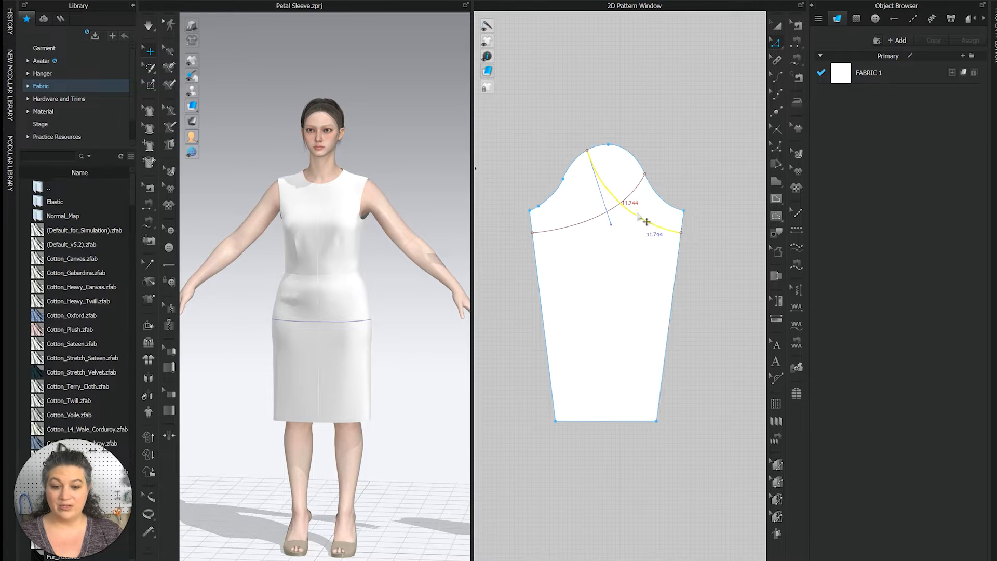
right_click(638, 216)
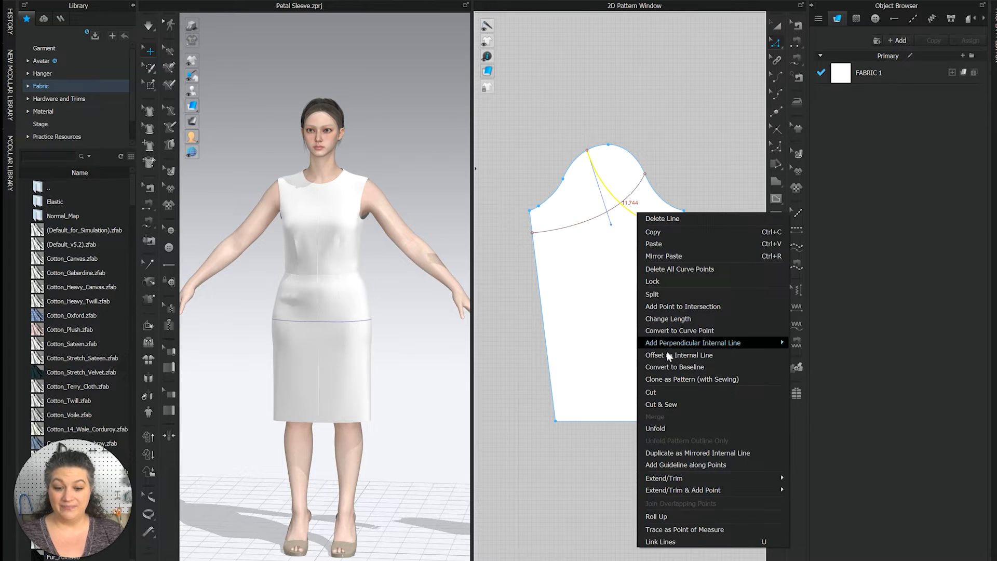
left_click(691, 379)
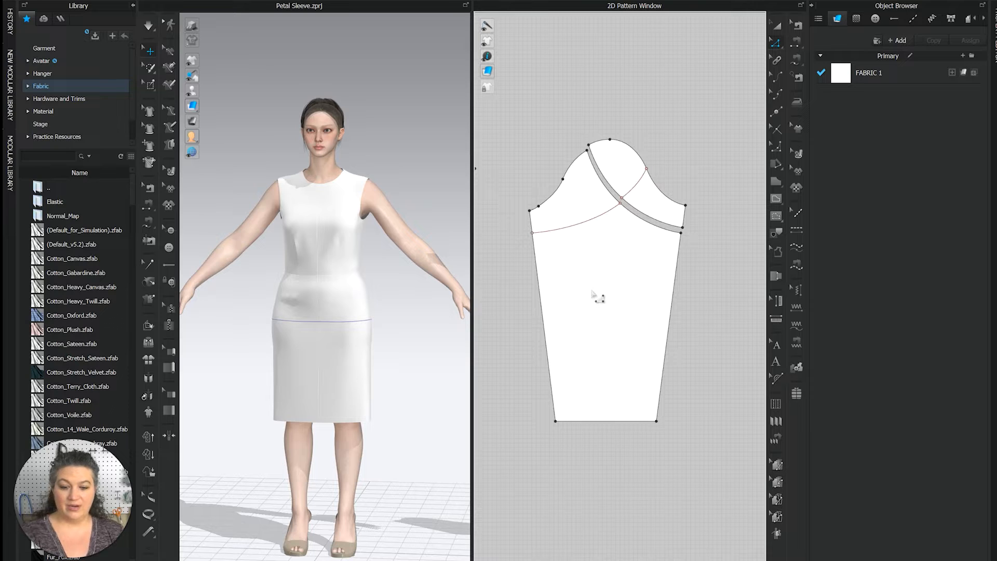
left_click(592, 296)
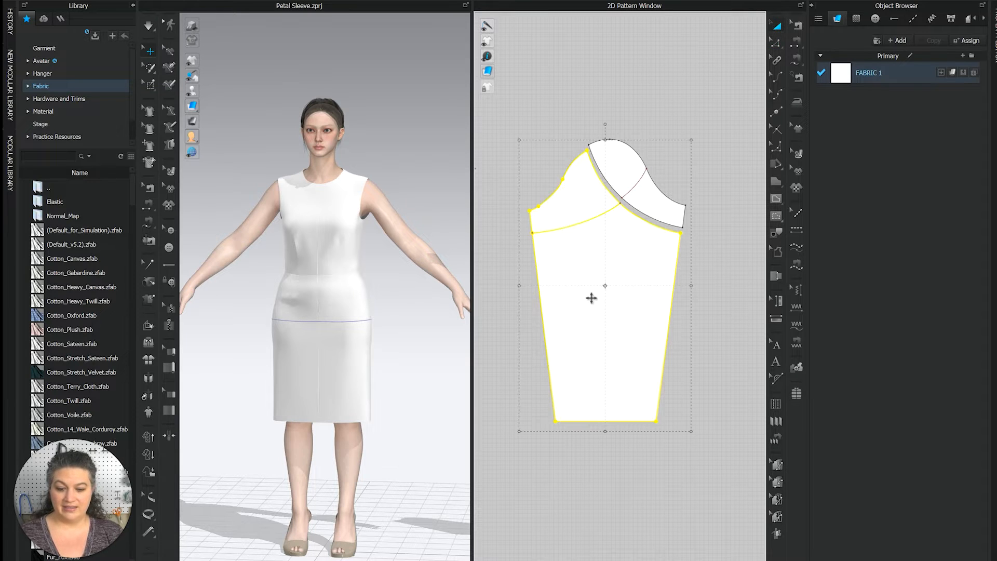
key("Delete")
- Move the right petal piece over the left one so their caps overlap, and examine the petal shape
right_click_drag(609, 294, 728, 322)
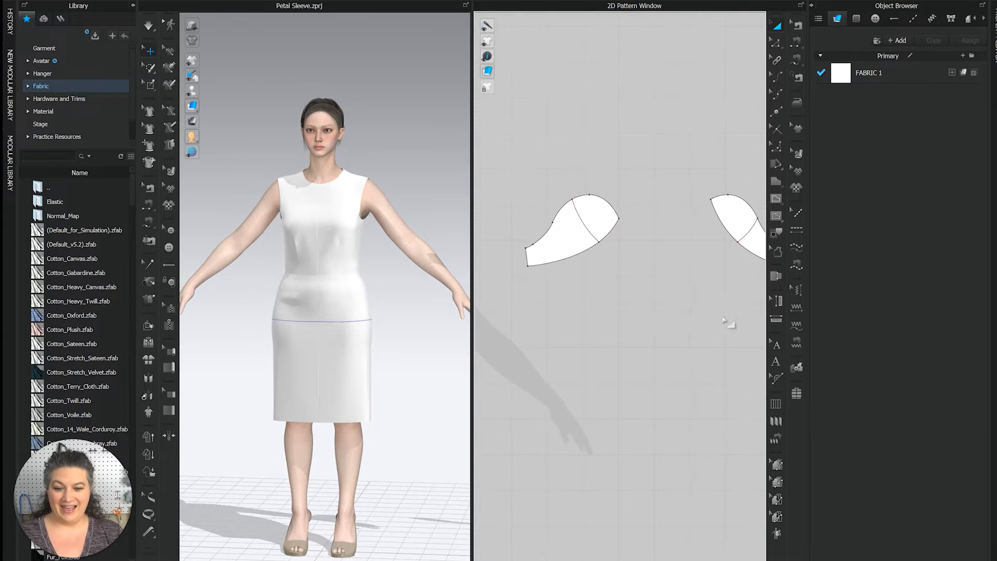
scroll(713, 294, "down", 2)
left_click_drag(723, 250, 639, 253)
scroll(641, 254, "up", 5)
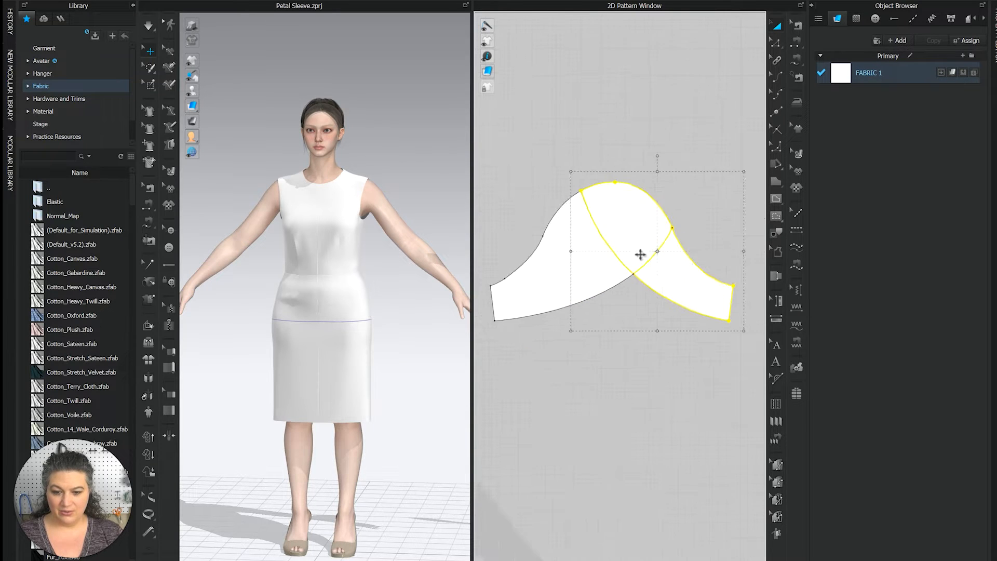
left_click(619, 326)
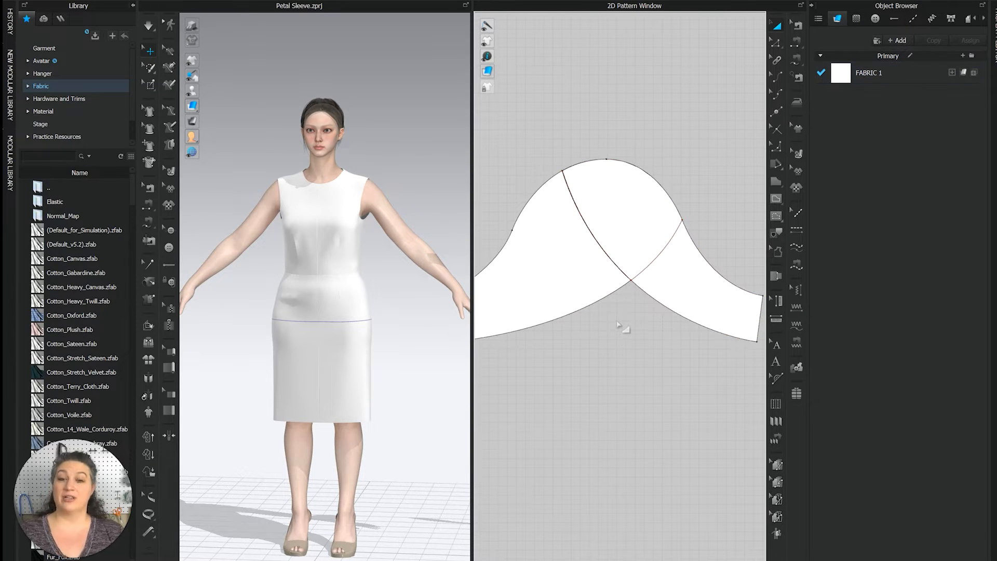
scroll(618, 325, "down", 3)
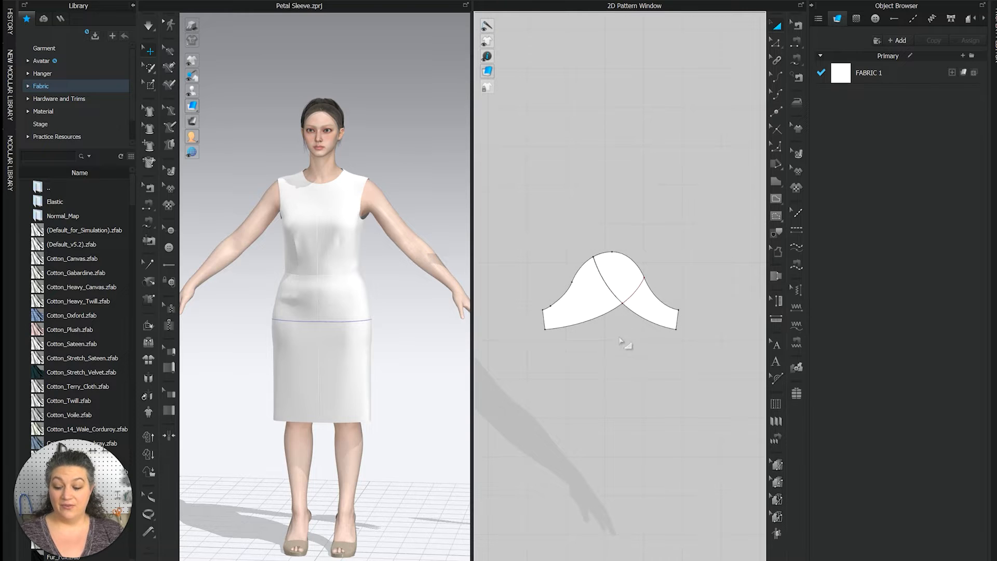
scroll(623, 340, "down", 2)
- Undo the petal move, the lower piece's deletion and the cut on the duplicate sleeve
key("ctrl+z")
key("ctrl+z")
key("ctrl+z")
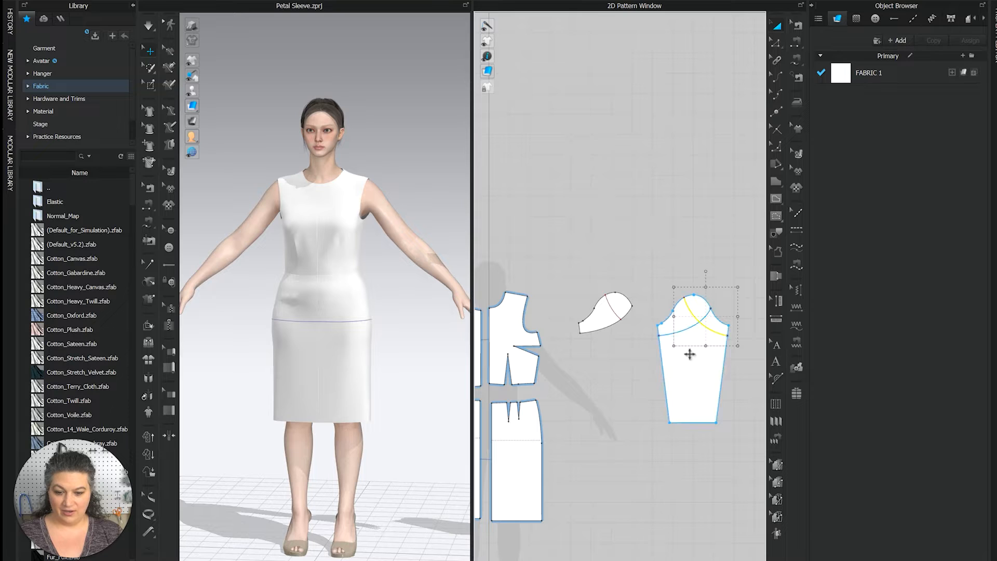
- Copy the uncut sleeve with its internal curves and paste the duplicate in the empty space above it
left_click(693, 374)
key("ctrl+c")
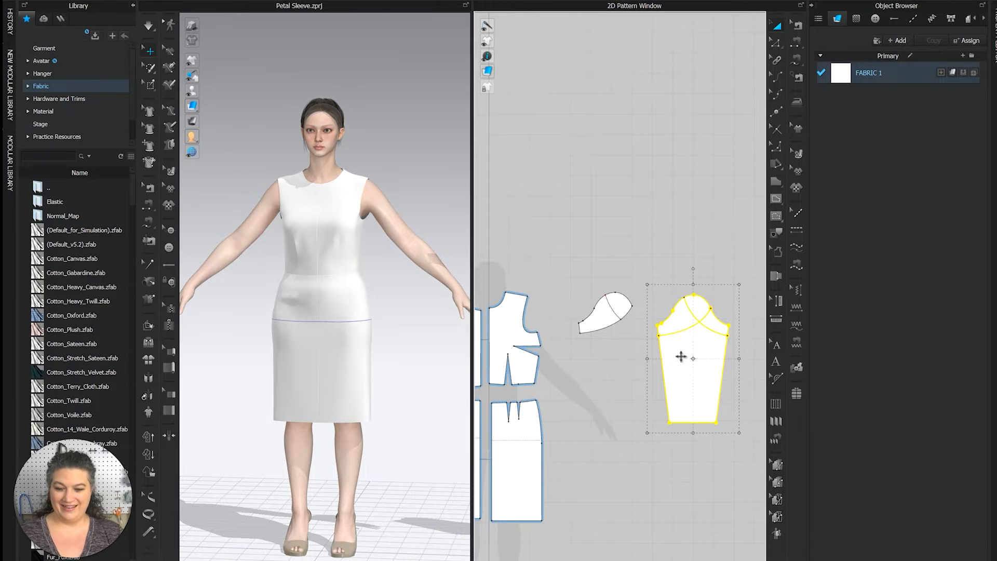
key("ctrl+v")
left_click(640, 195)
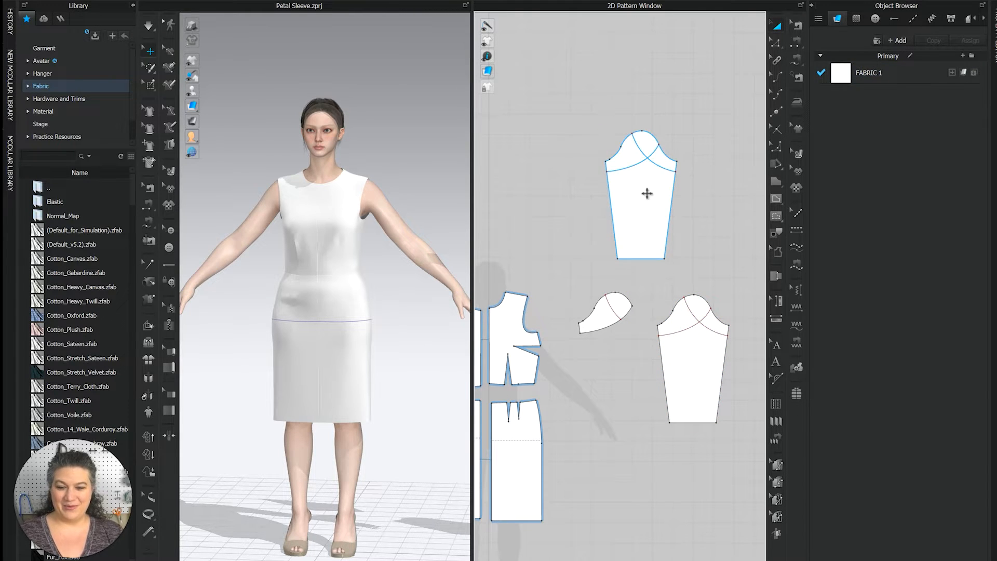
- Move the duplicate sleeve with its crossing curves farther up, clear of the other sleeve pieces
left_click_drag(648, 195, 647, 155)
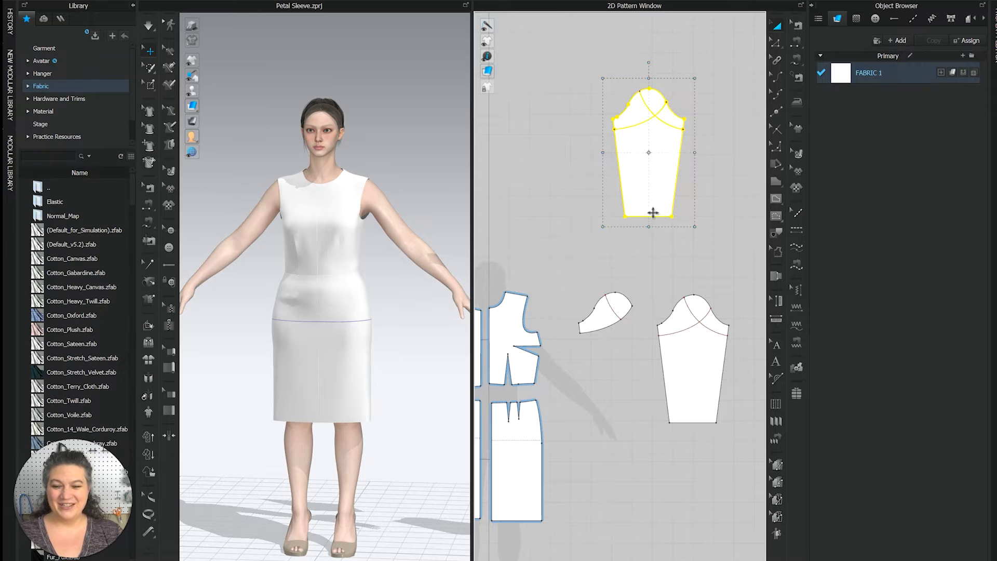
scroll(675, 291, "up", 6)
scroll(674, 291, "down", 4)
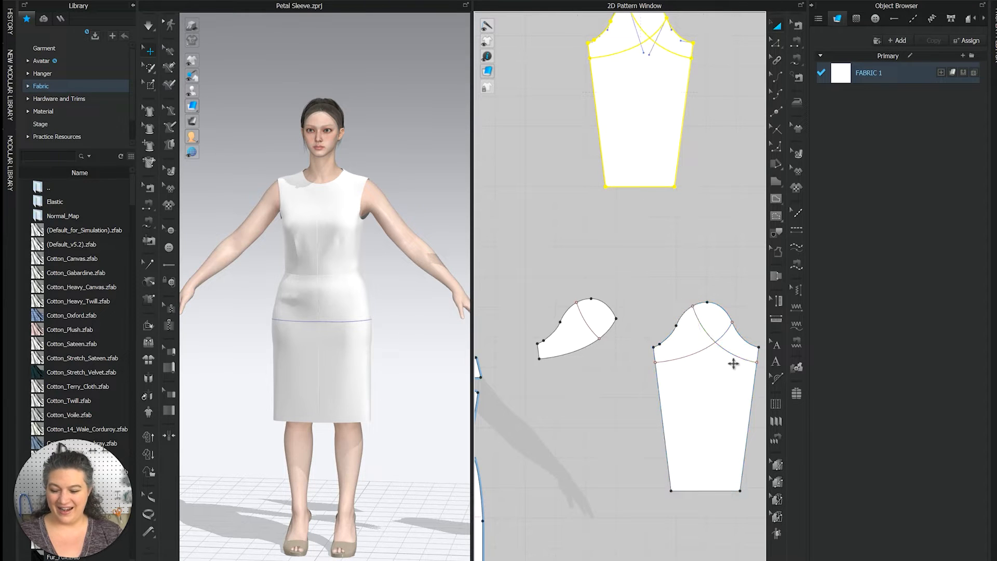
- Cut the lower sleeve into a petal along the curve ending at its right side seam, and overlap it on the left petal
key("z")
right_click(740, 364)
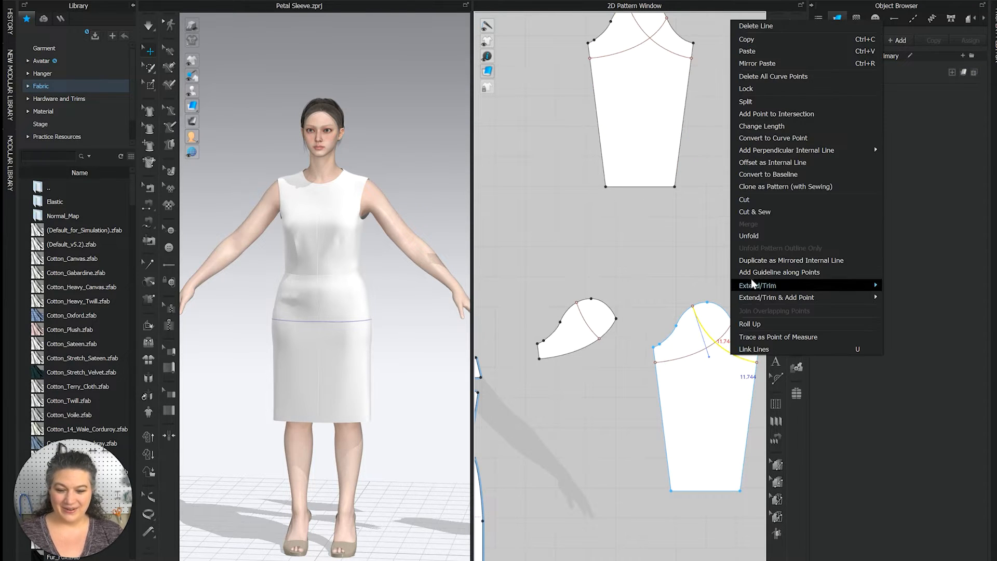
left_click(769, 199)
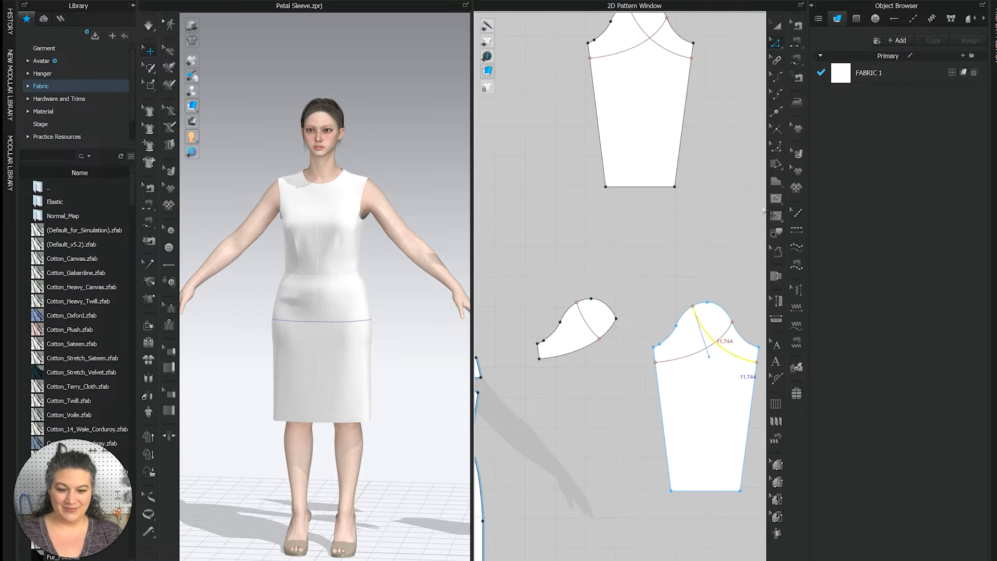
left_click(706, 387)
key("Delete")
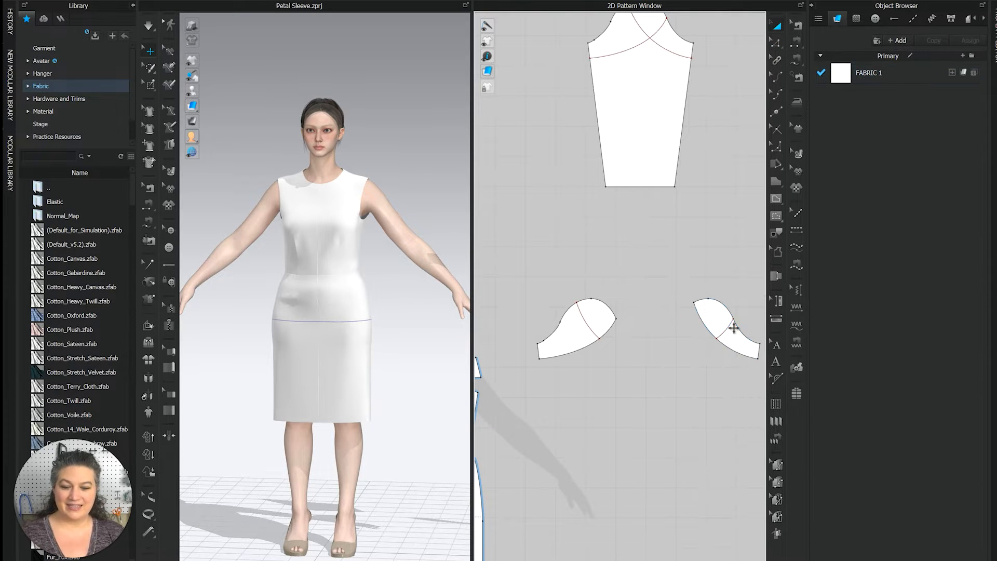
left_click_drag(729, 327, 631, 337)
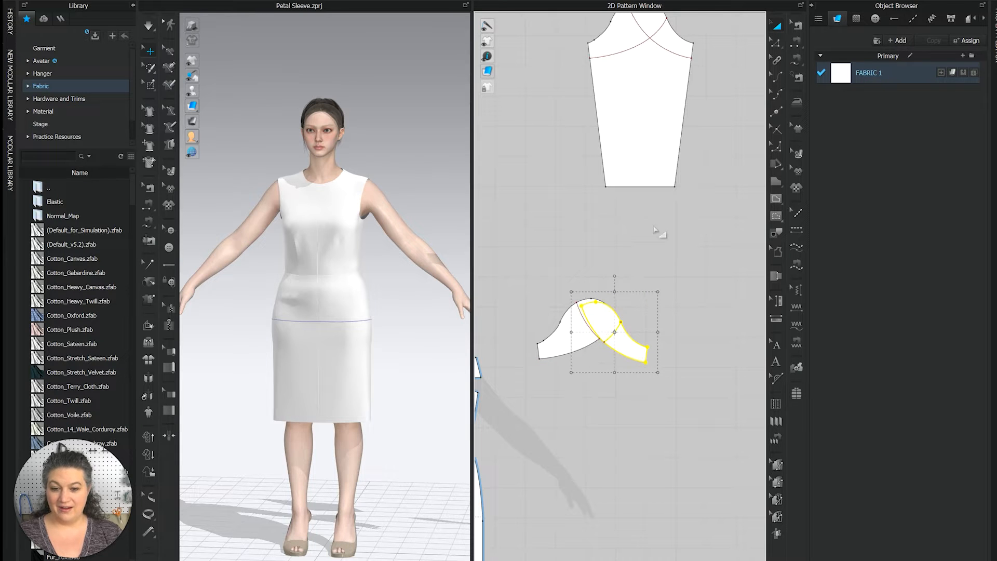
- Trace the left petal outline of the duplicate sleeve as a separate pattern and place it below the sleeve
scroll(653, 224, "up", 3)
middle_click_drag(650, 219, 647, 502)
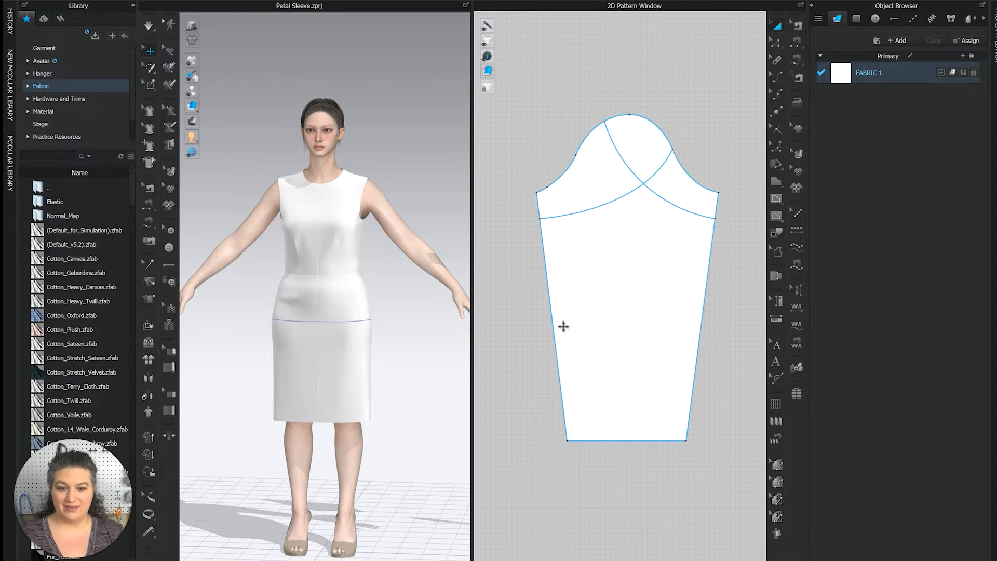
left_click(775, 234)
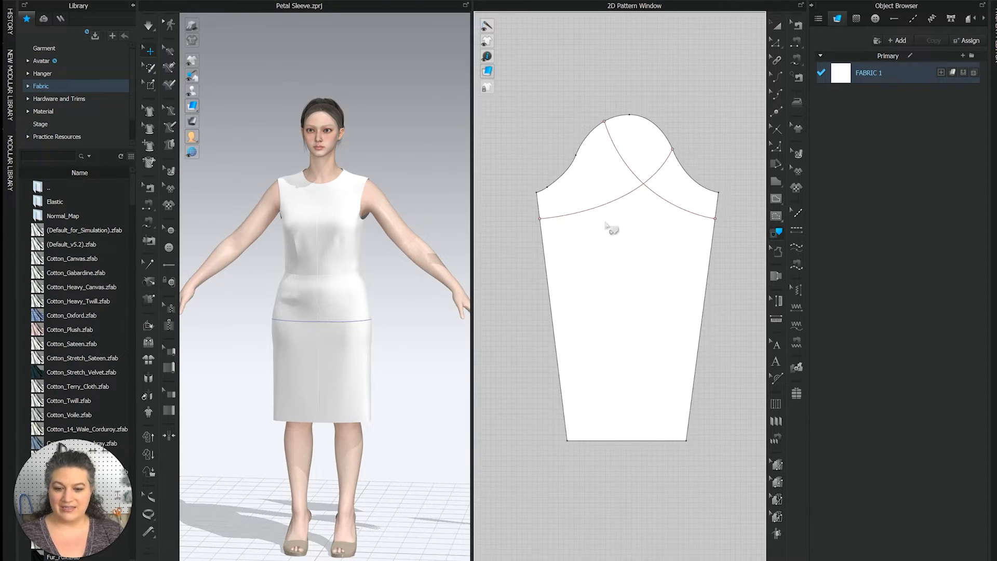
left_click(623, 205)
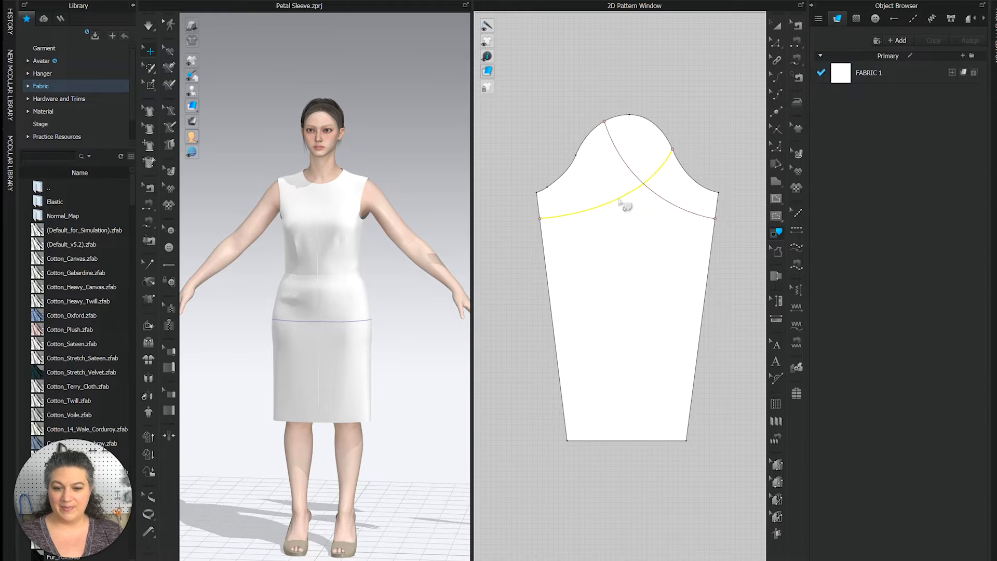
left_click(666, 138, "shift")
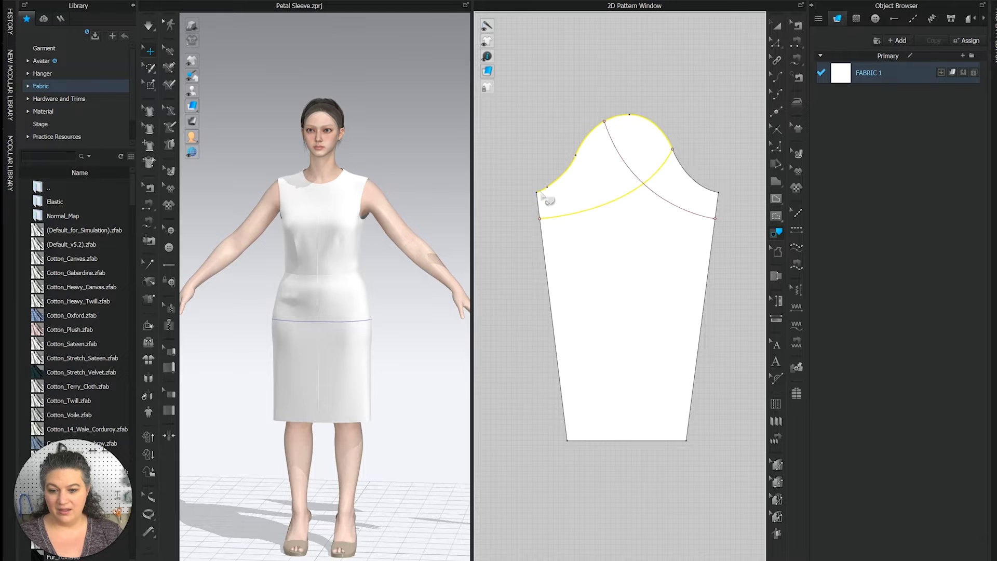
right_click(542, 212)
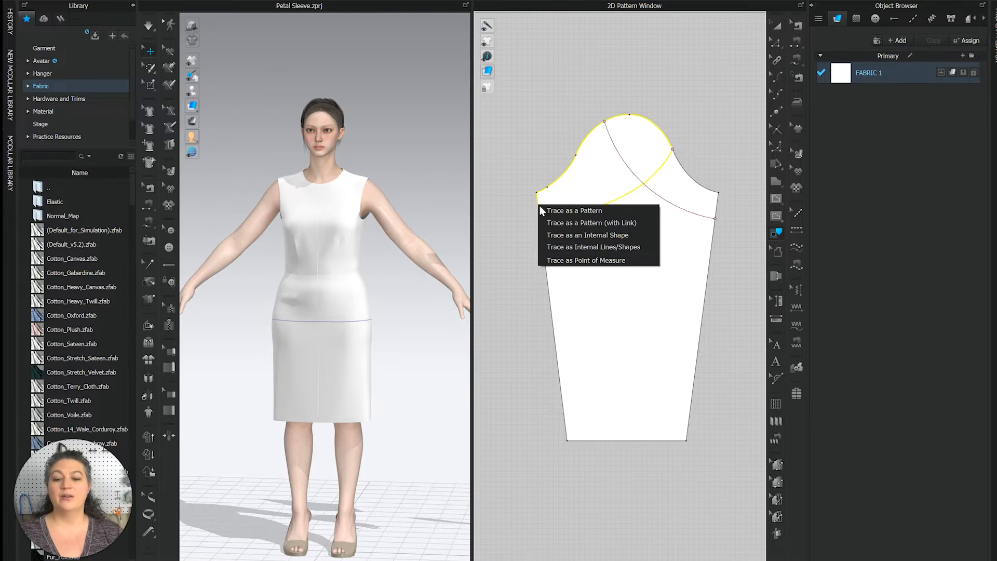
left_click(555, 207)
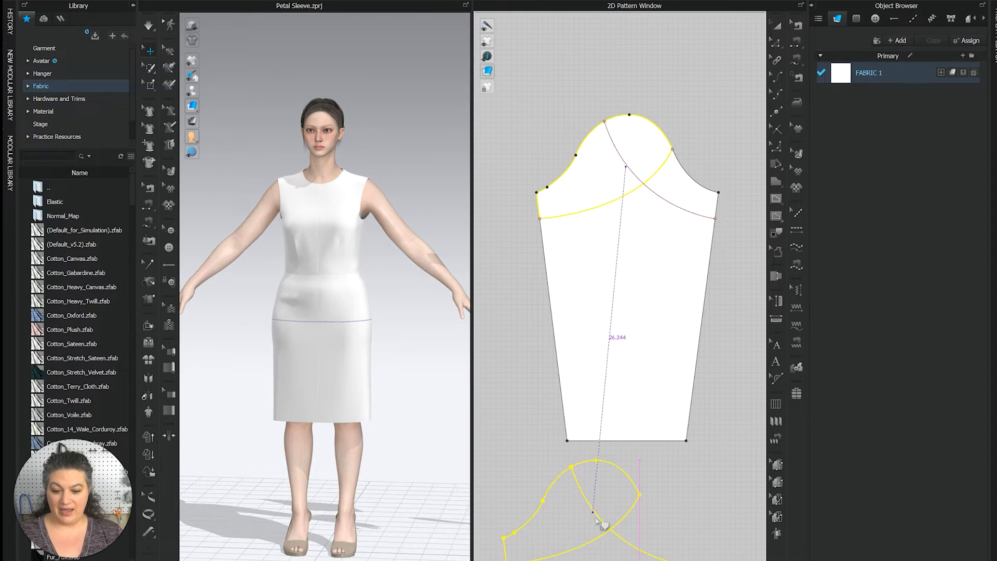
left_click(605, 527)
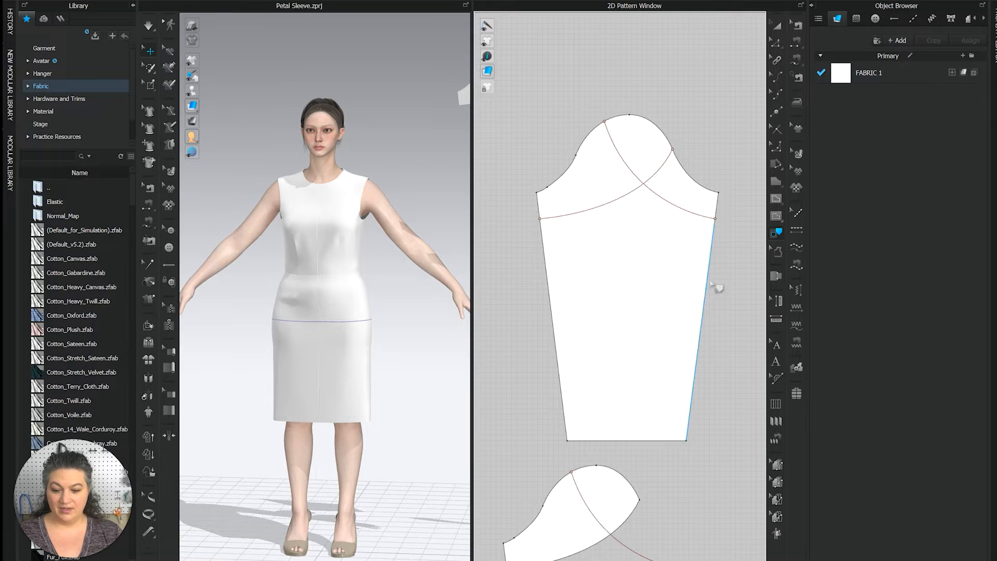
- Trace the right petal outline of the duplicate sleeve as a separate pattern and place it beside the traced left petal
left_click(638, 175)
left_click(697, 184, "shift")
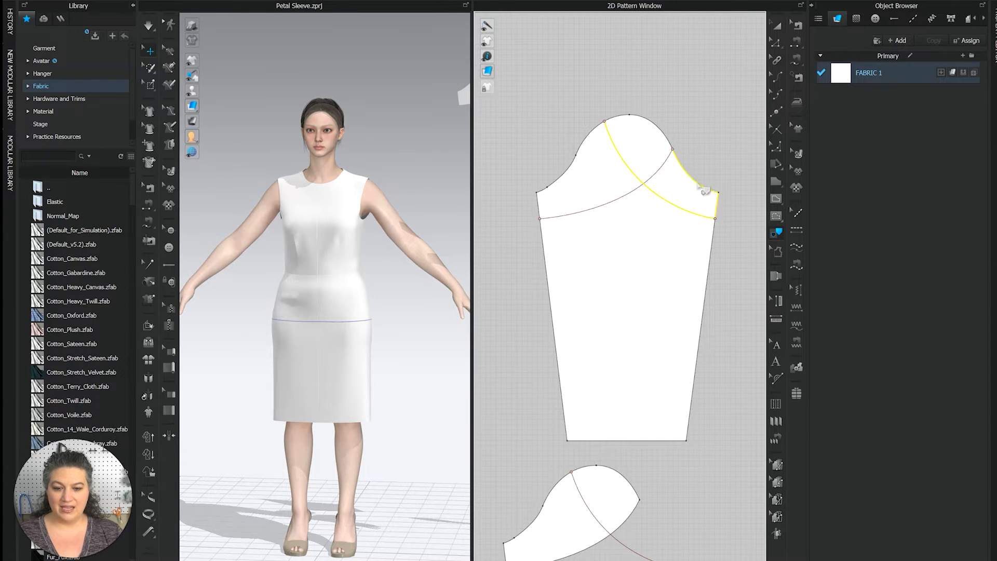
right_click(622, 124)
left_click(649, 122)
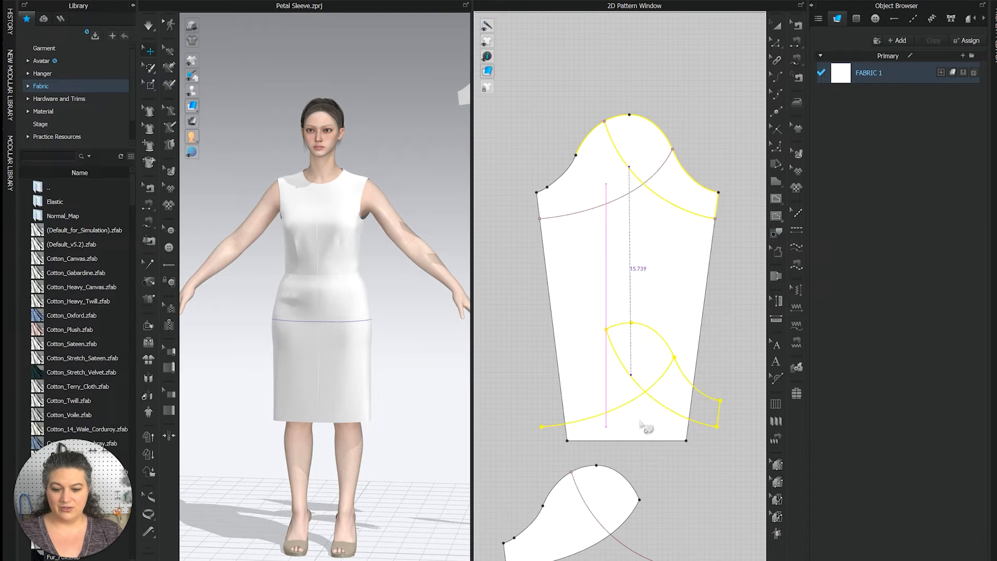
left_click(694, 529)
- Delete the leftover internal curves from both traced petal patterns
scroll(674, 474, "down", 3)
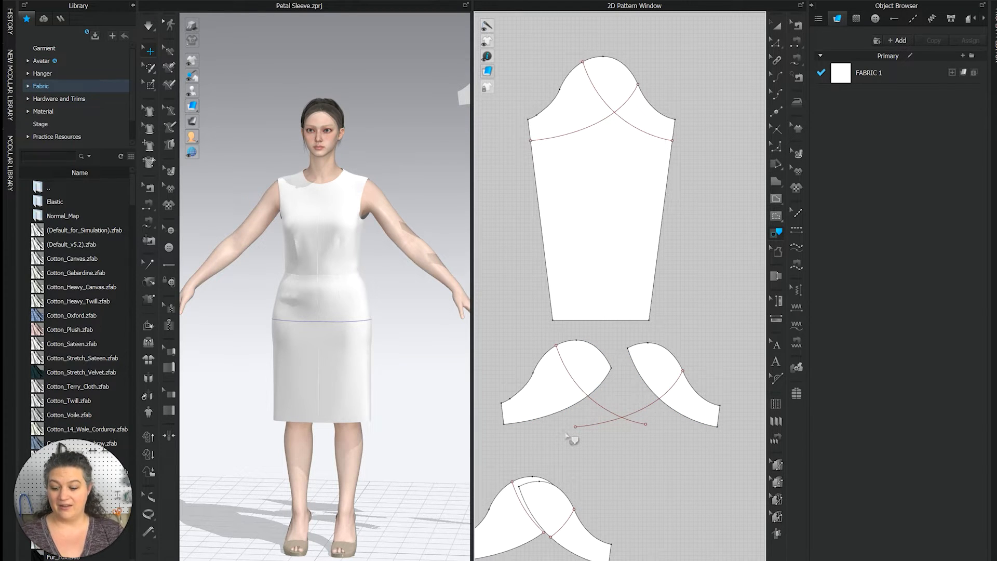
left_click_drag(645, 424, 646, 423)
left_click(590, 403)
key("Delete")
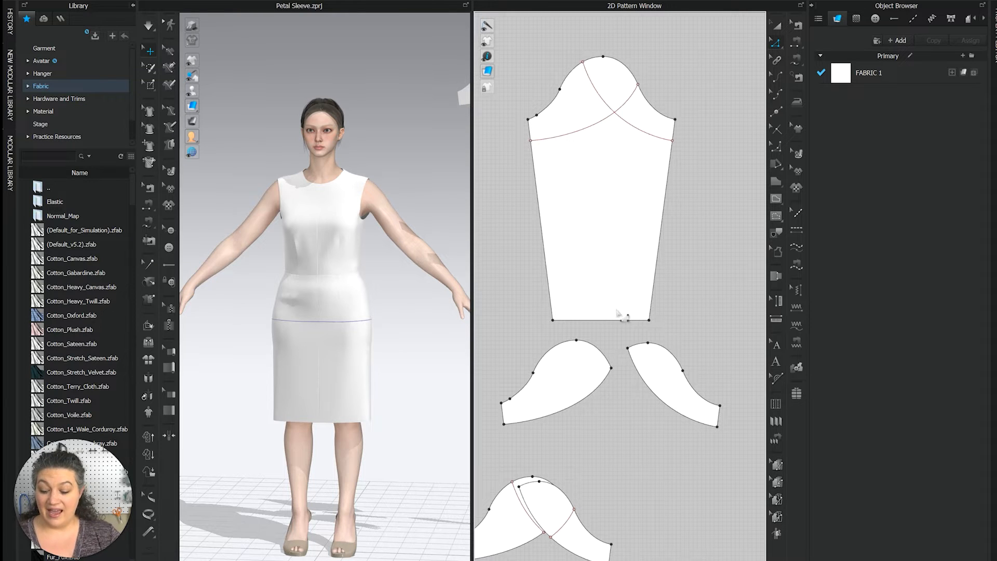
- Move the full sleeve and the overlapped cut petal pair away from the traced petals
left_click_drag(602, 223, 686, 132)
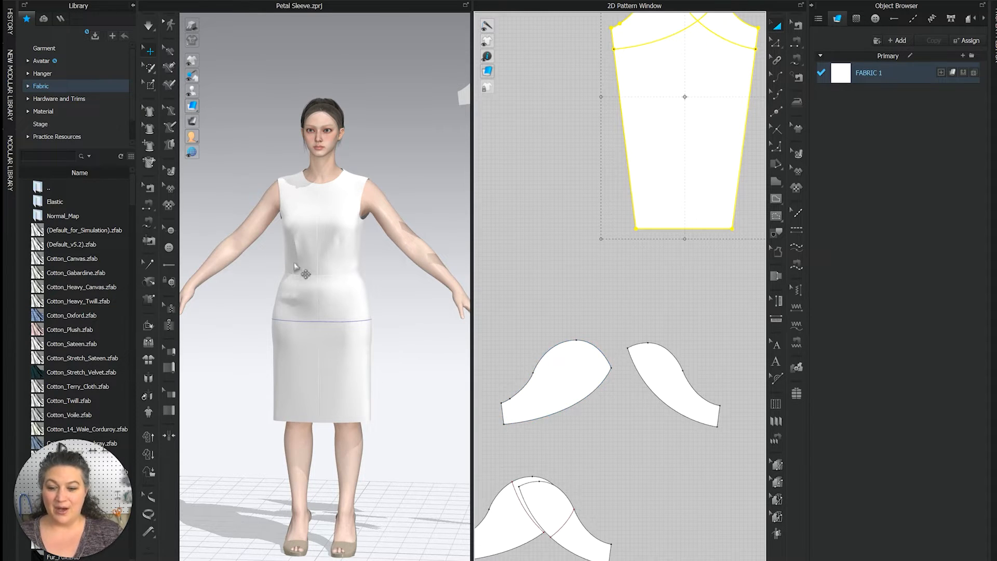
right_click_drag(276, 285, 461, 286)
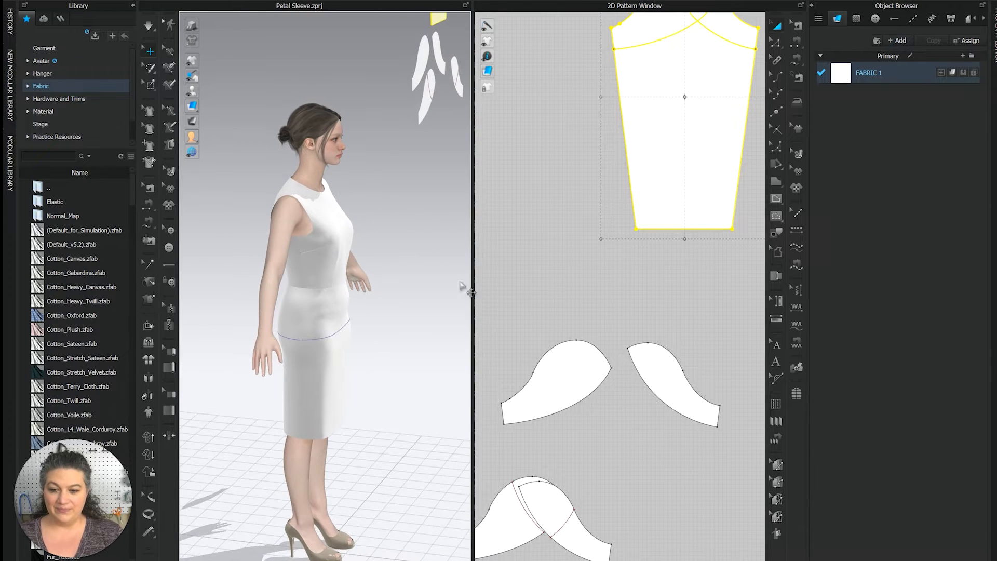
scroll(626, 353, "down", 1)
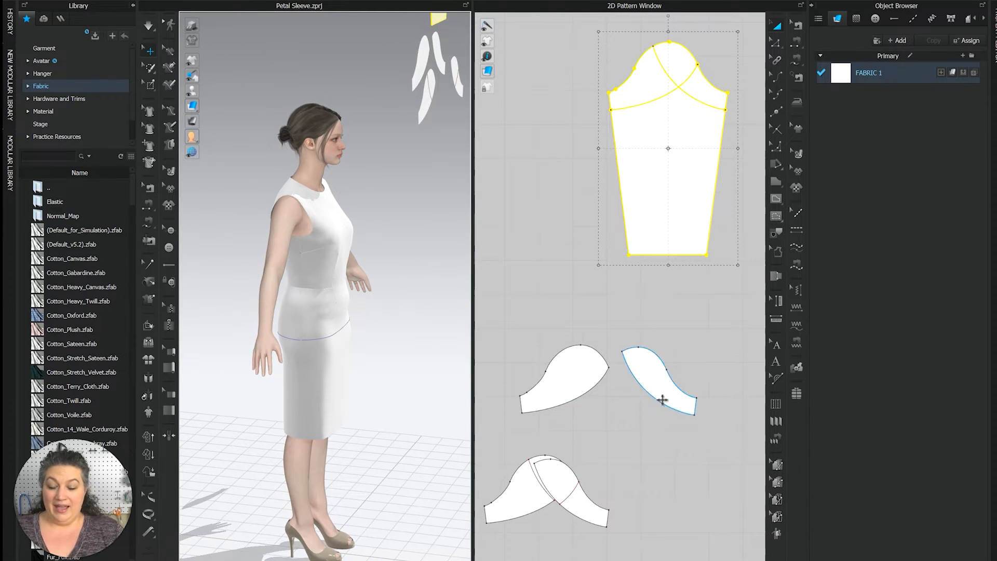
scroll(613, 485, "down", 1)
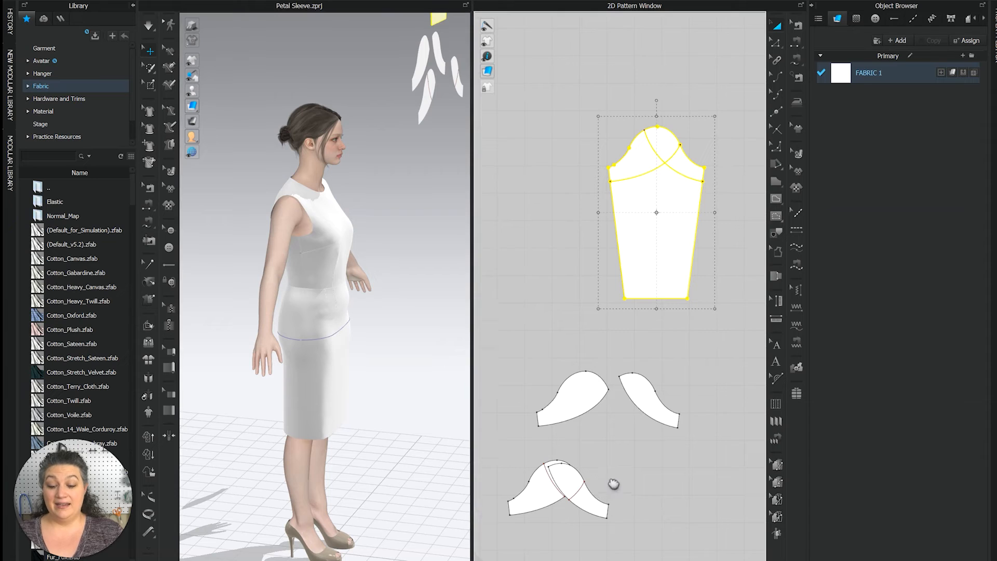
middle_click_drag(614, 484, 624, 419)
left_click_drag(645, 383, 504, 503)
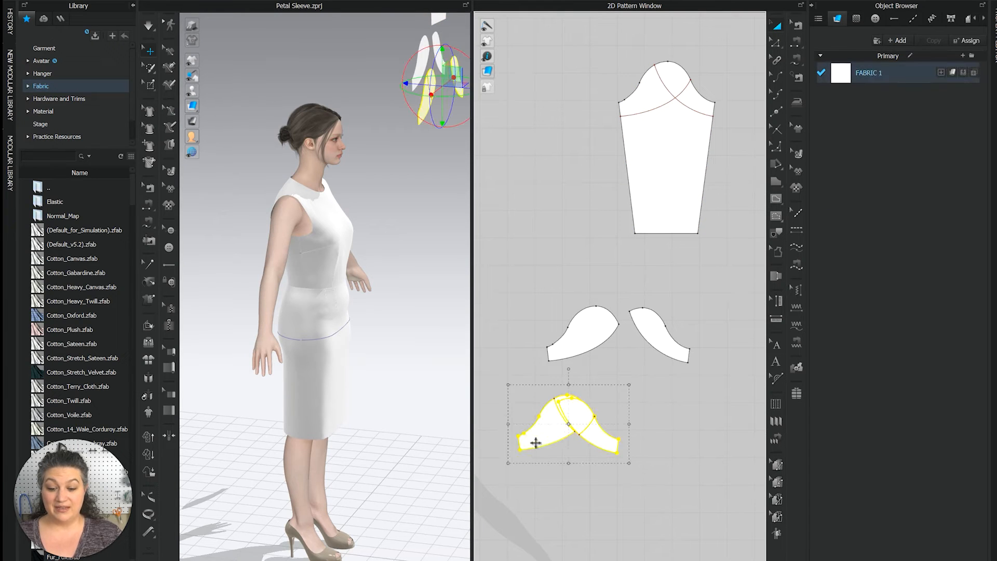
left_click_drag(535, 442, 745, 196)
- Clone both traced petals as linked symmetric patterns without sewing and place the copies below them
left_click_drag(729, 278, 562, 378)
right_click(581, 333)
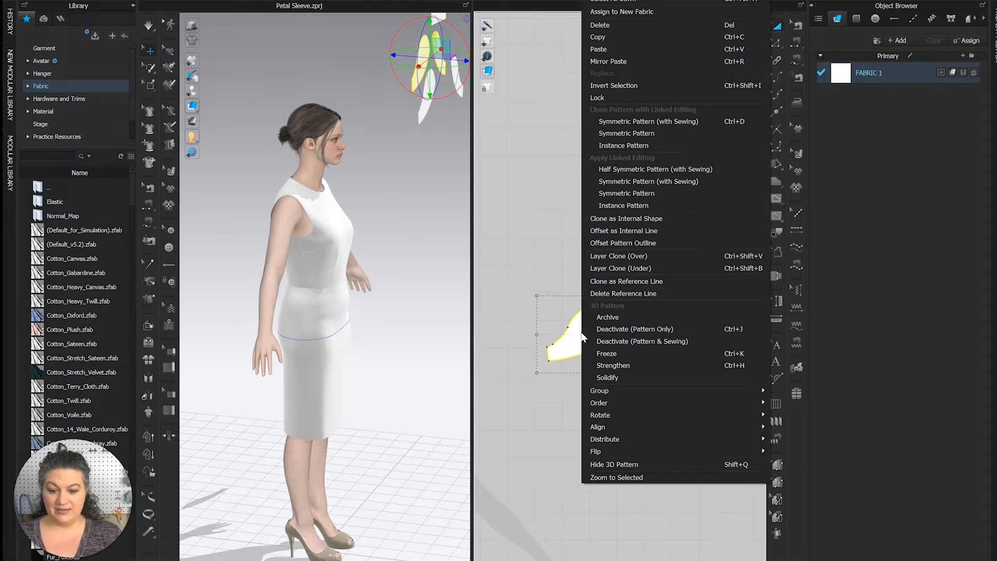
left_click(652, 133)
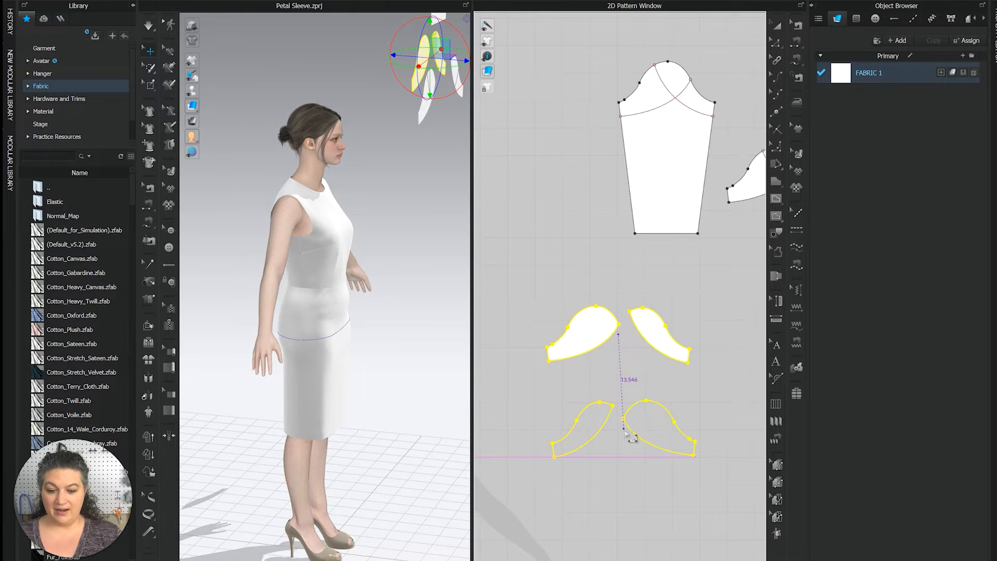
left_click(624, 428)
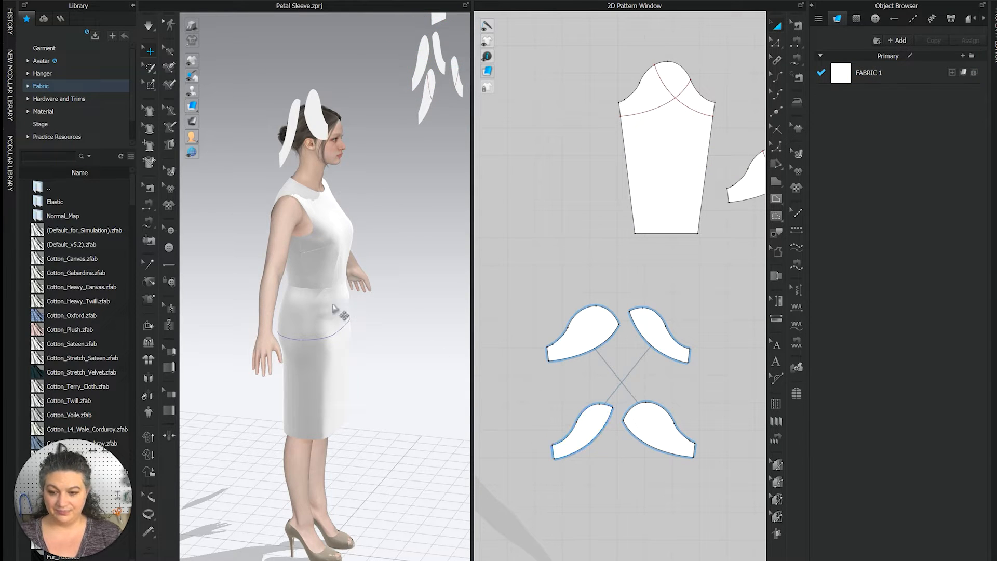
- Move the upper petal pair above the back and front bodice pieces, centred over their facing armholes
right_click_drag(397, 276, 329, 277)
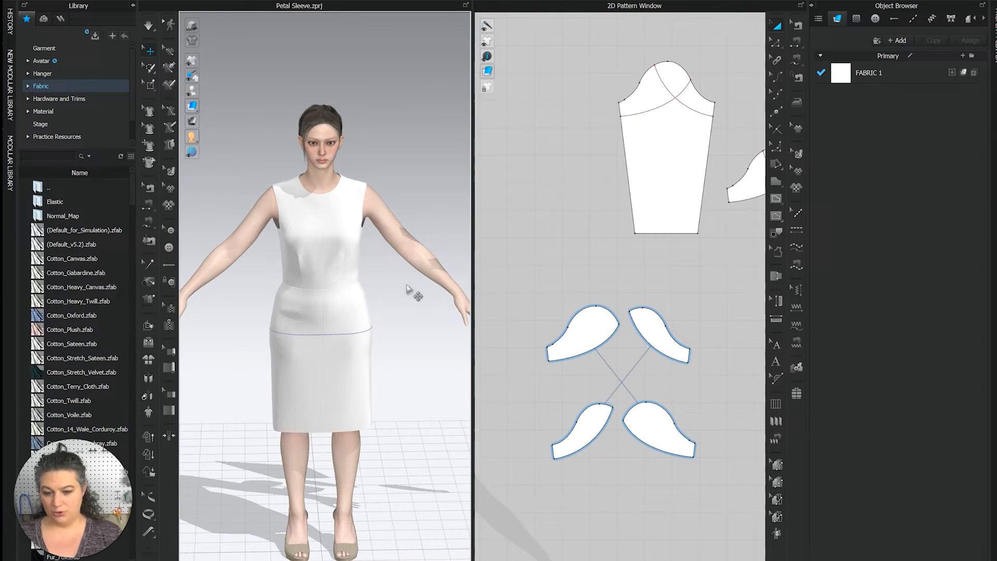
scroll(572, 336, "down", 3)
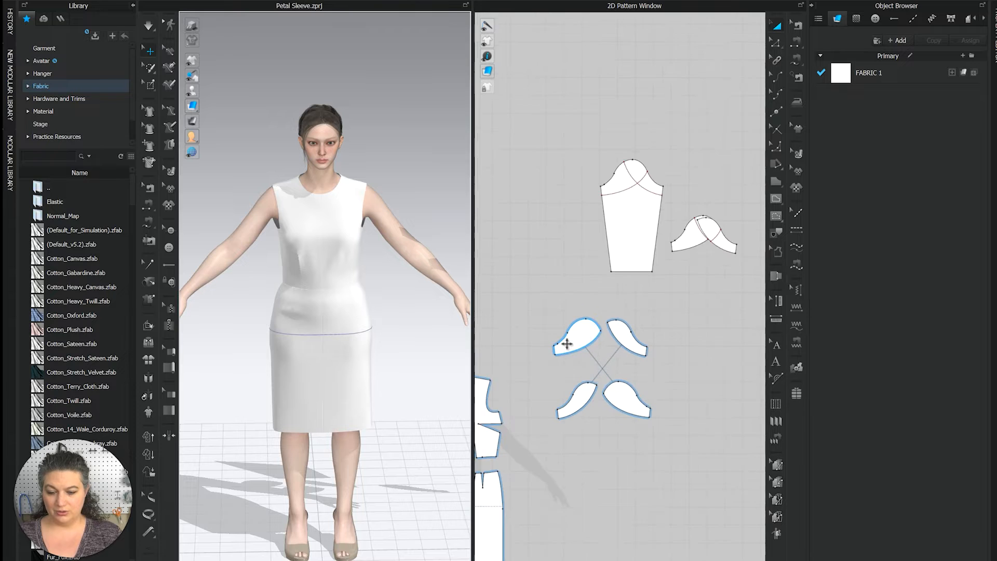
right_click_drag(574, 356, 657, 347)
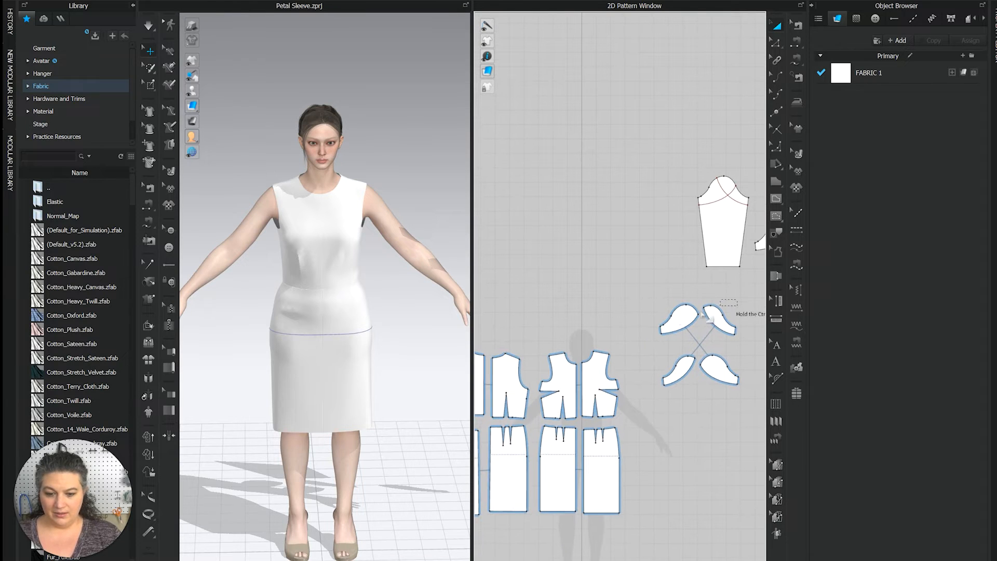
left_click_drag(702, 314, 492, 335)
middle_click_drag(548, 341, 623, 313)
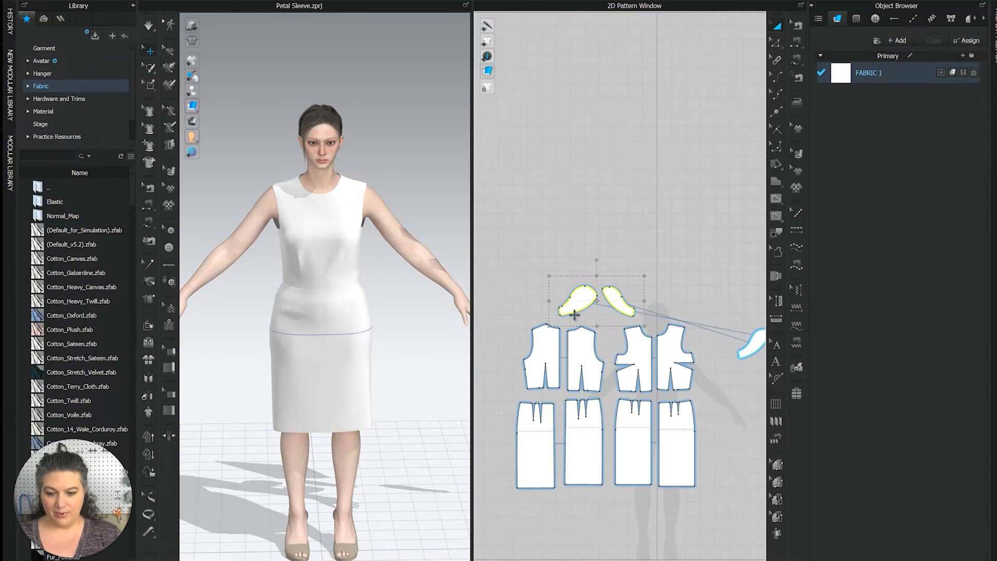
left_click_drag(581, 307, 598, 311)
- Sew the short underarm edge of the left petal to the short underarm edge of the right petal with segment sewing
scroll(610, 326, "up", 5)
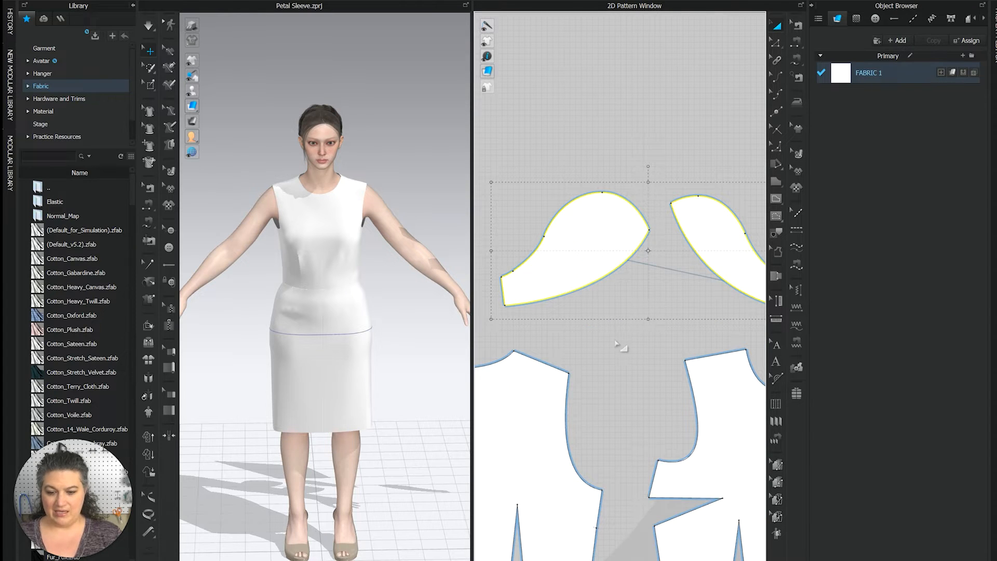
scroll(627, 335, "down", 2)
middle_click_drag(631, 338, 612, 293)
left_click(802, 42)
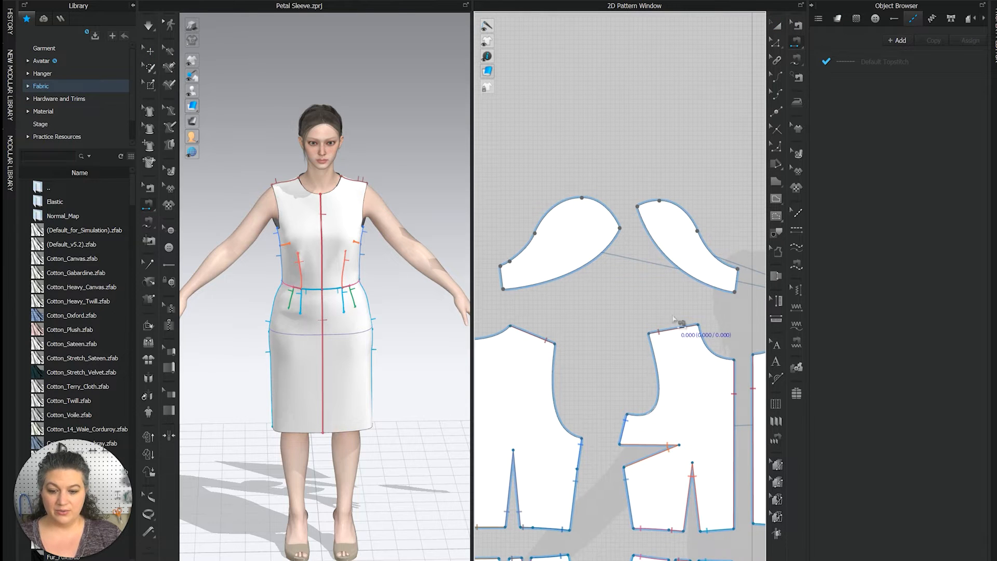
left_click(502, 277)
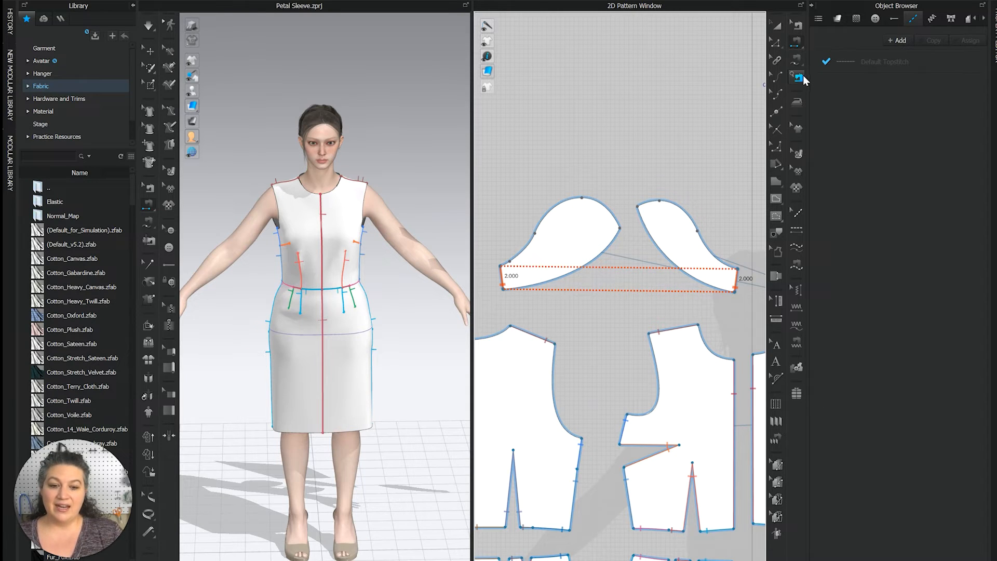
- Free-sew the left petal's cap curve, from underarm corner to cap top, to the back armhole from underarm to shoulder
left_click(801, 59)
middle_click_drag(581, 291, 612, 284)
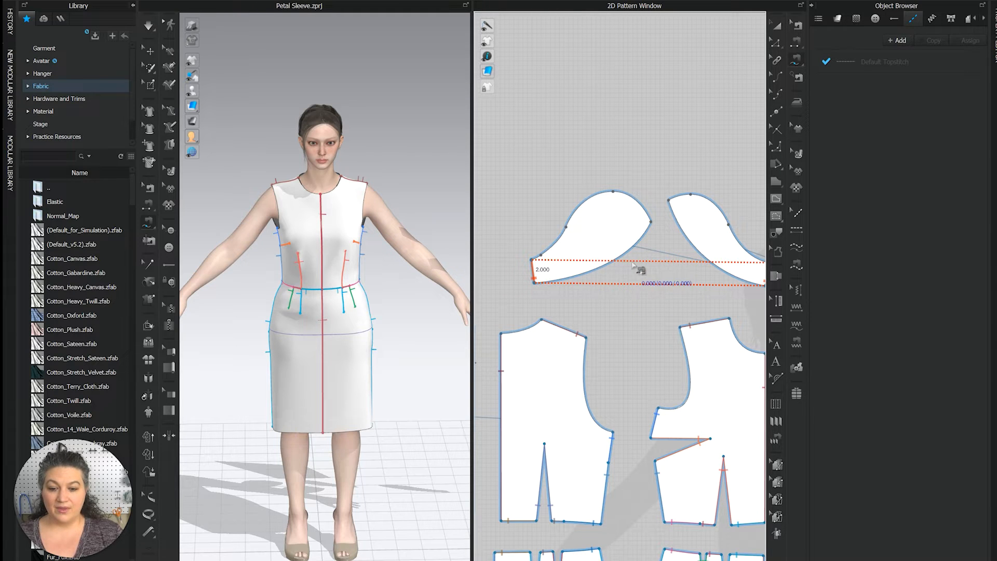
left_click(532, 260)
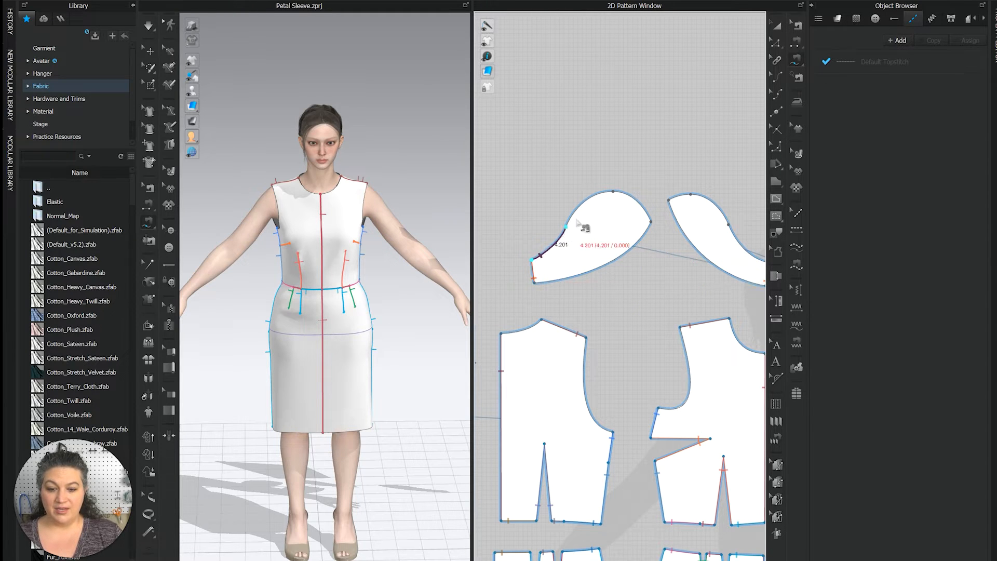
left_click(613, 192)
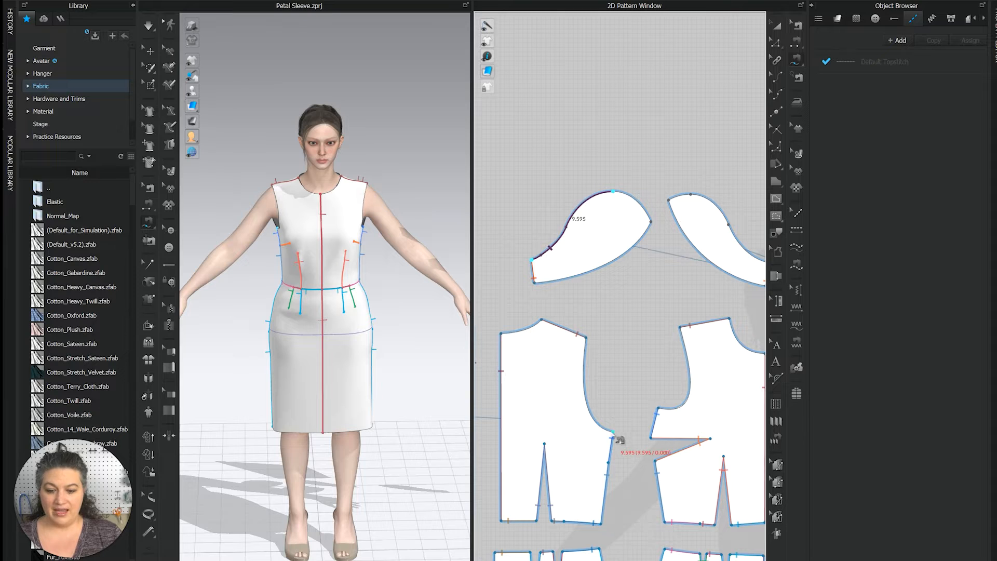
left_click(613, 432)
left_click(587, 338)
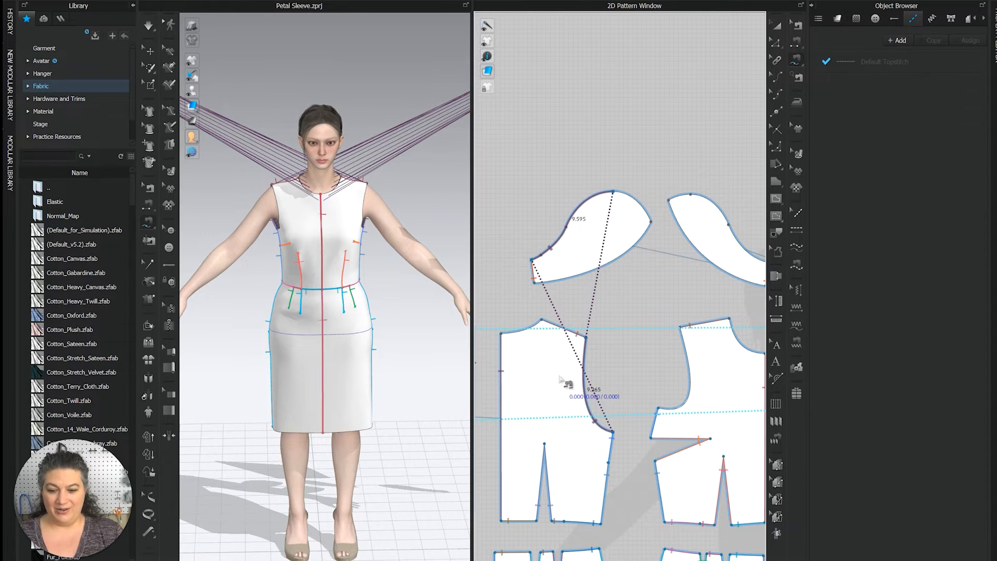
- Free-sew the left petal's remaining cap curve, from cap top to petal tip, to about 3.877 of the front armhole starting at the shoulder
middle_click_drag(659, 351, 601, 345)
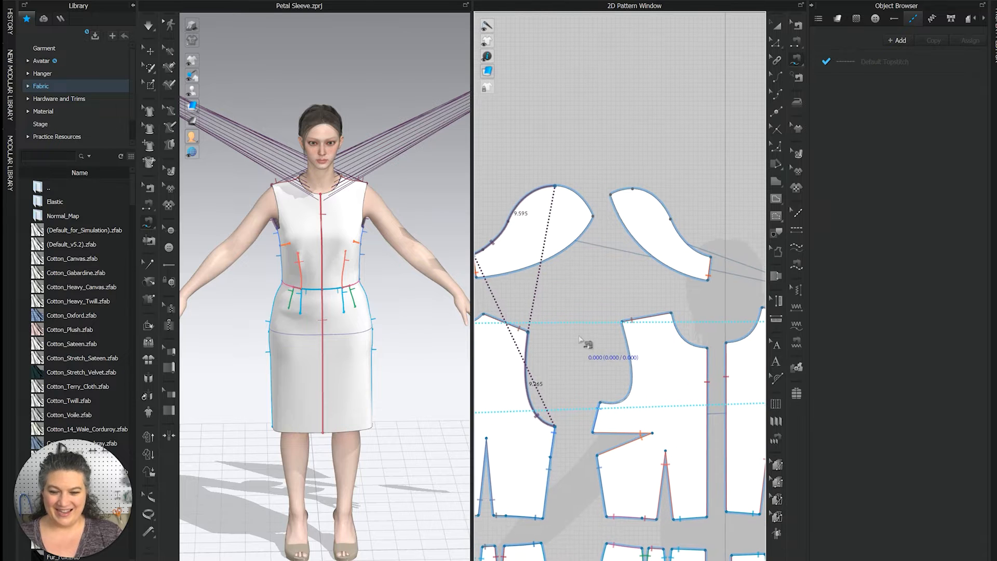
left_click(555, 186)
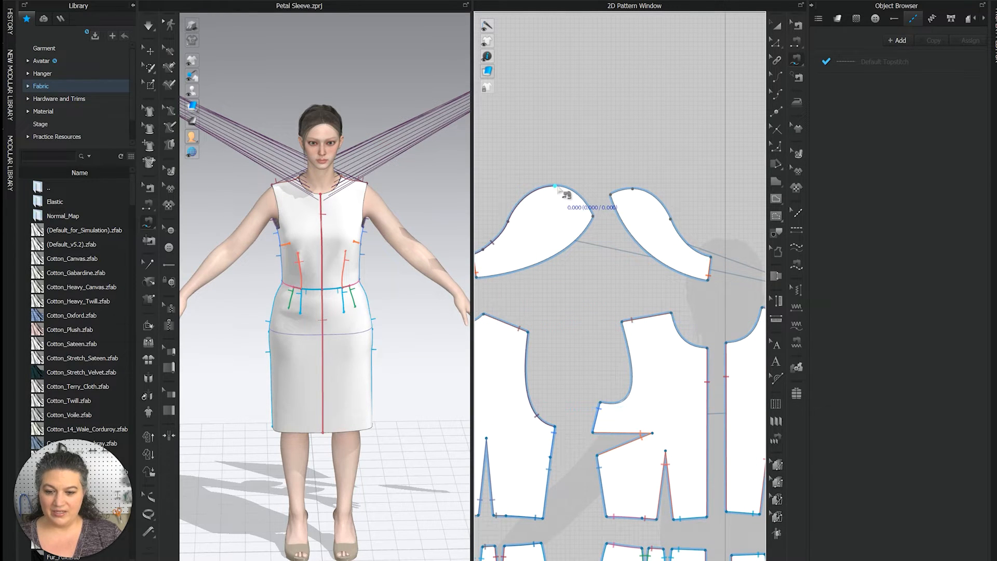
left_click(592, 215)
left_click(621, 322)
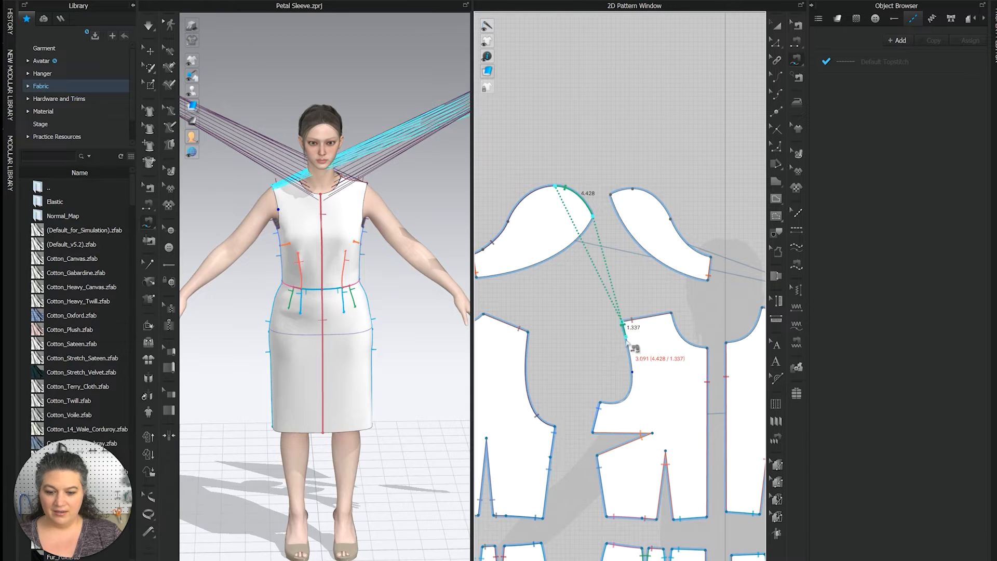
scroll(634, 377, "up", 4)
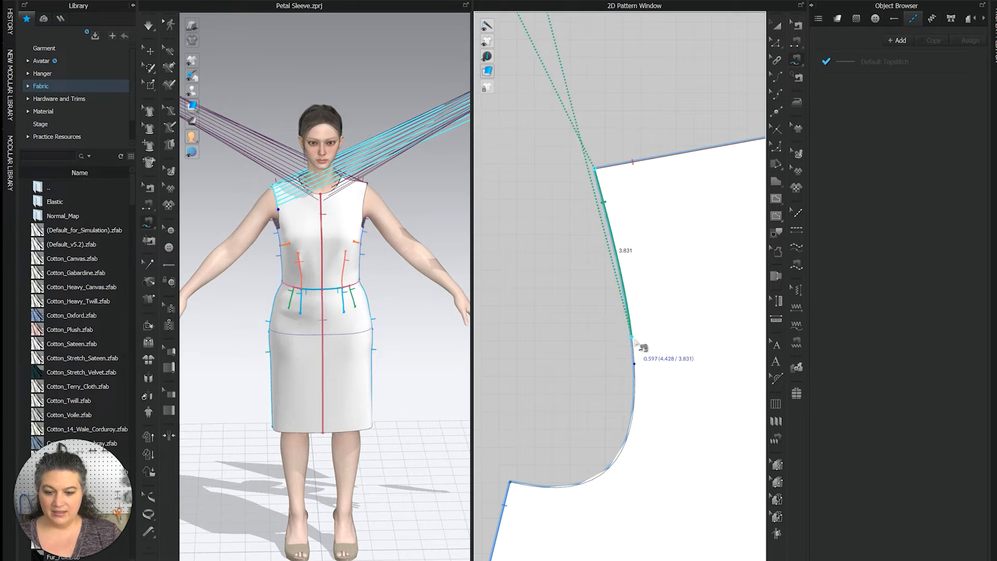
left_click(633, 340)
scroll(634, 341, "down", 4)
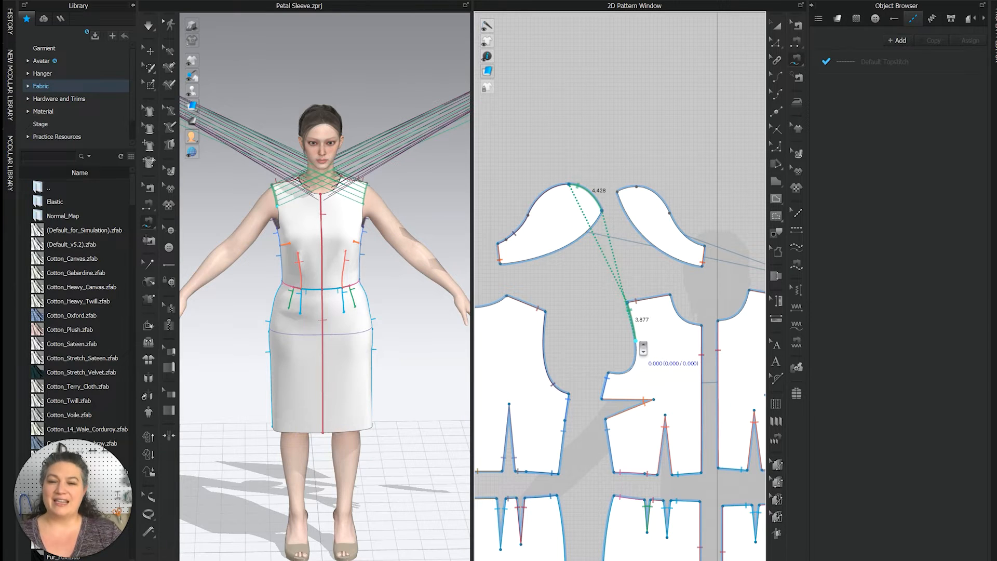
- Free-sew the right petal's cap curve, from underarm corner to cap top, to the full front armhole from underarm to shoulder
left_click(704, 247)
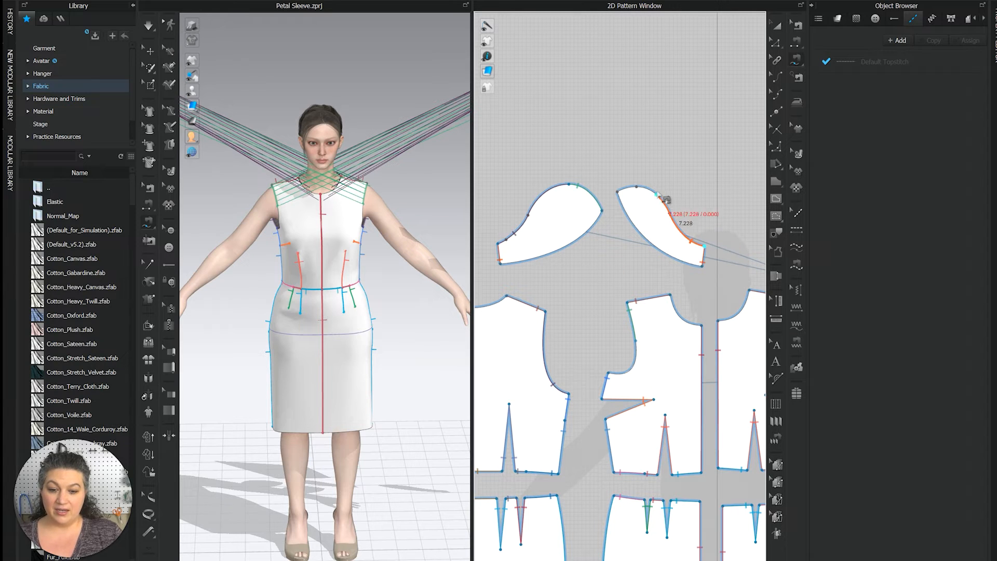
left_click(637, 186)
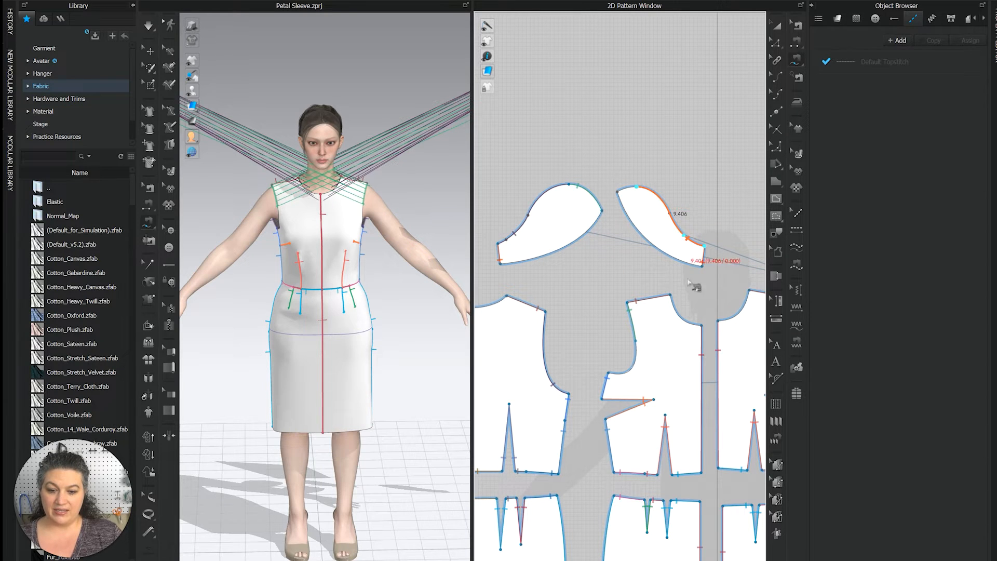
left_click(609, 373)
left_click(627, 301)
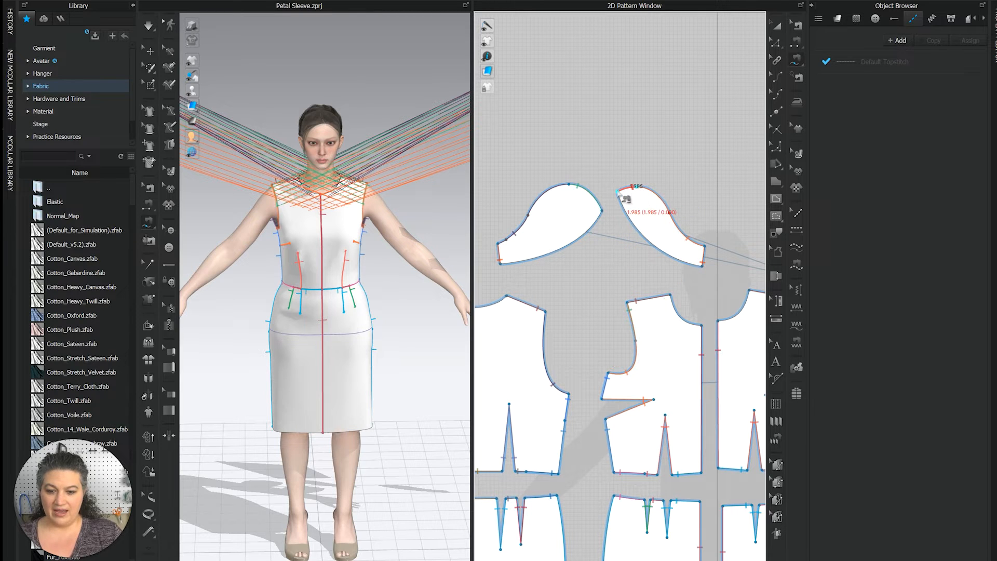
- Free-sew the right petal's short upper edge, from cap top to petal tip, to about 1.454 of the back armhole starting at the shoulder
scroll(561, 327, "up", 5)
middle_click_drag(625, 358, 593, 213)
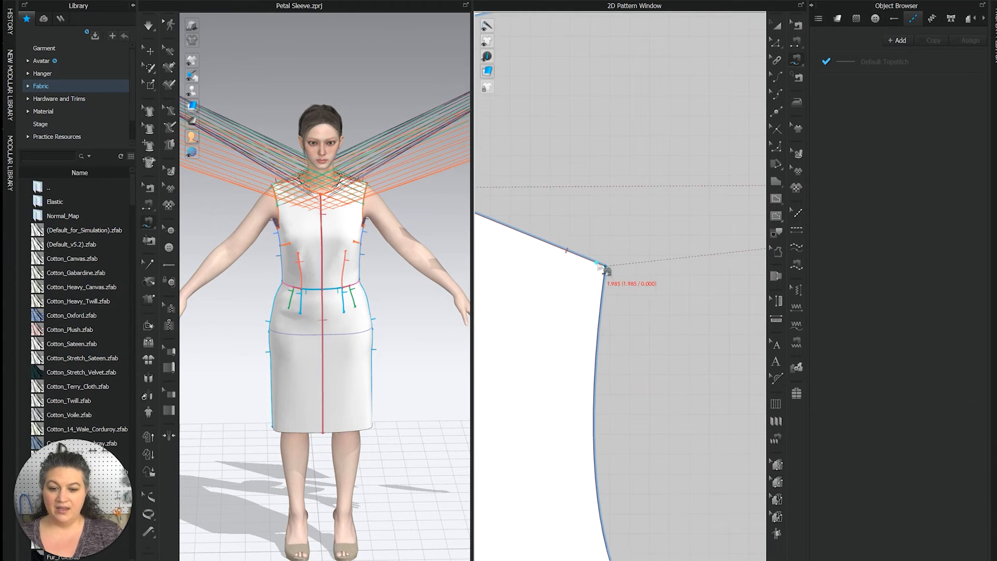
left_click(605, 266)
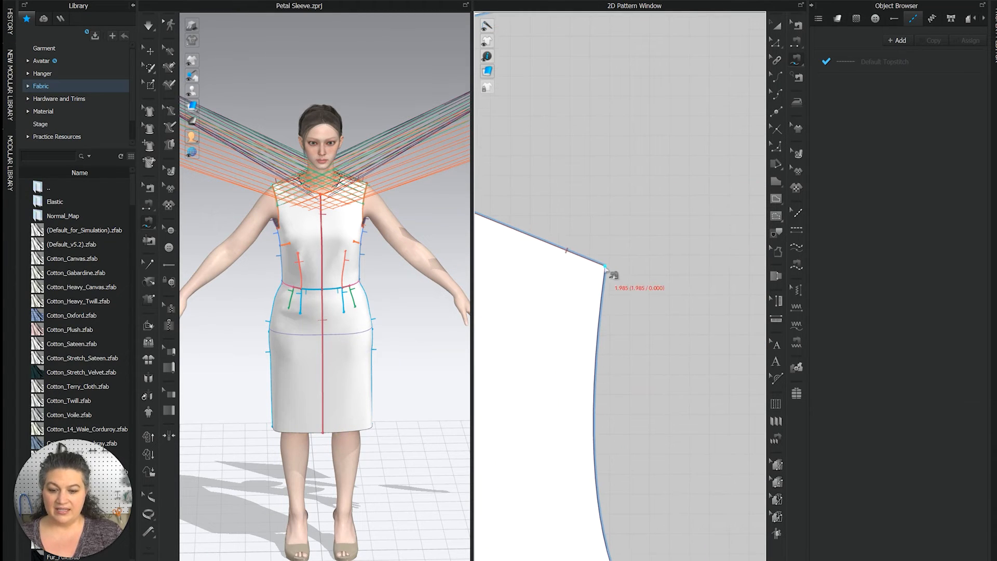
left_click(597, 340)
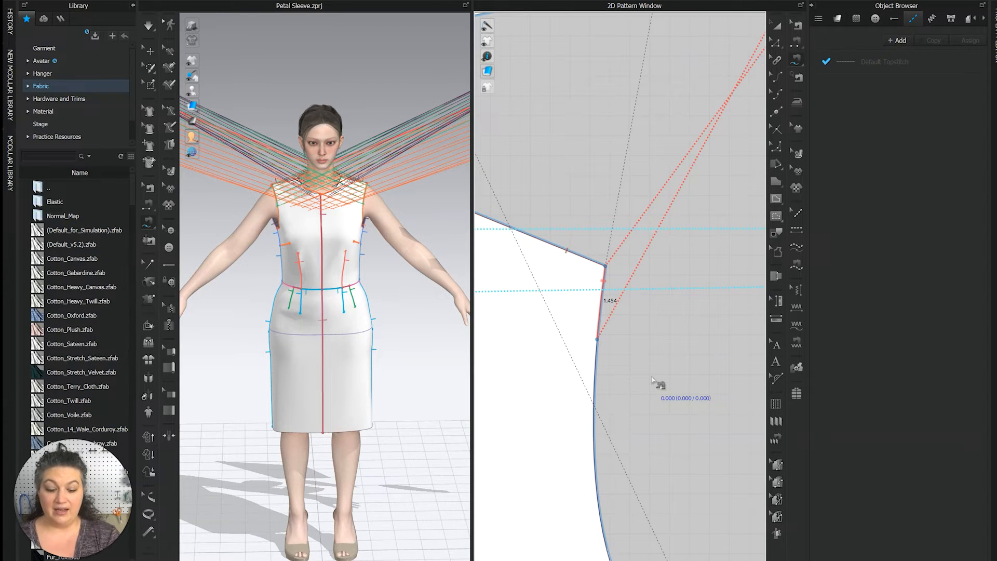
scroll(663, 377, "down", 10)
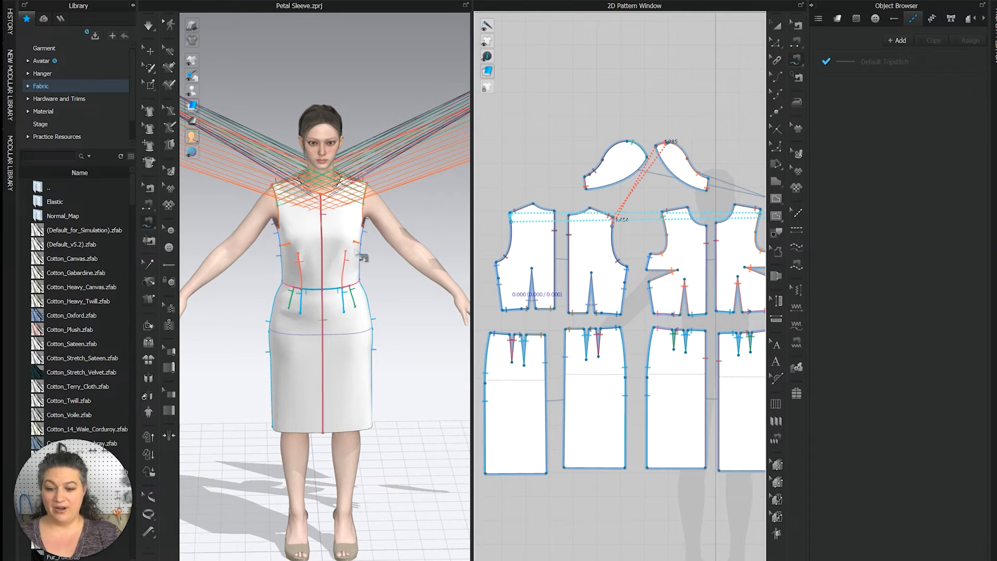
- Move the cloned petal pair in 3D across to the side of the avatar's left upper arm
left_click(777, 27)
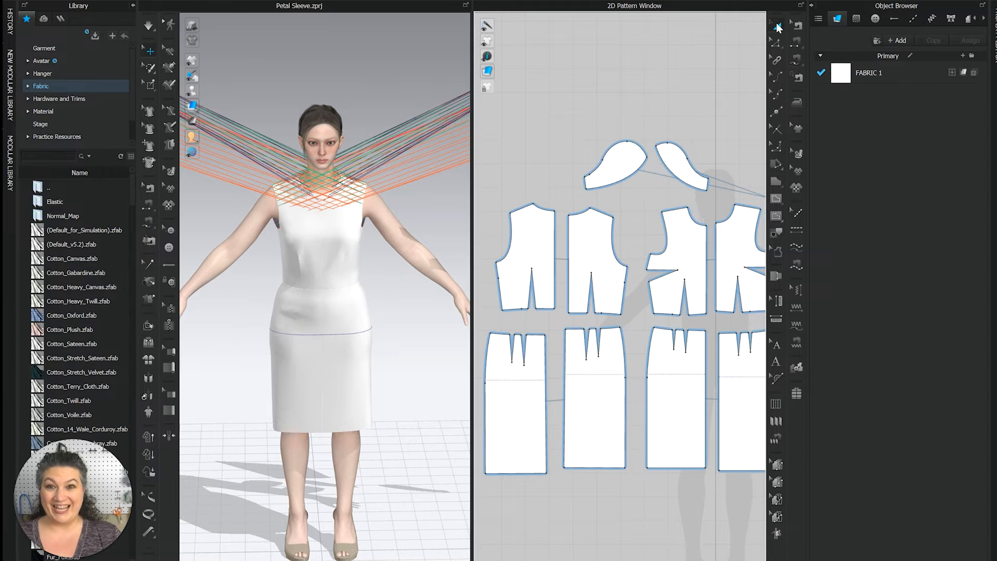
scroll(384, 224, "down", 5)
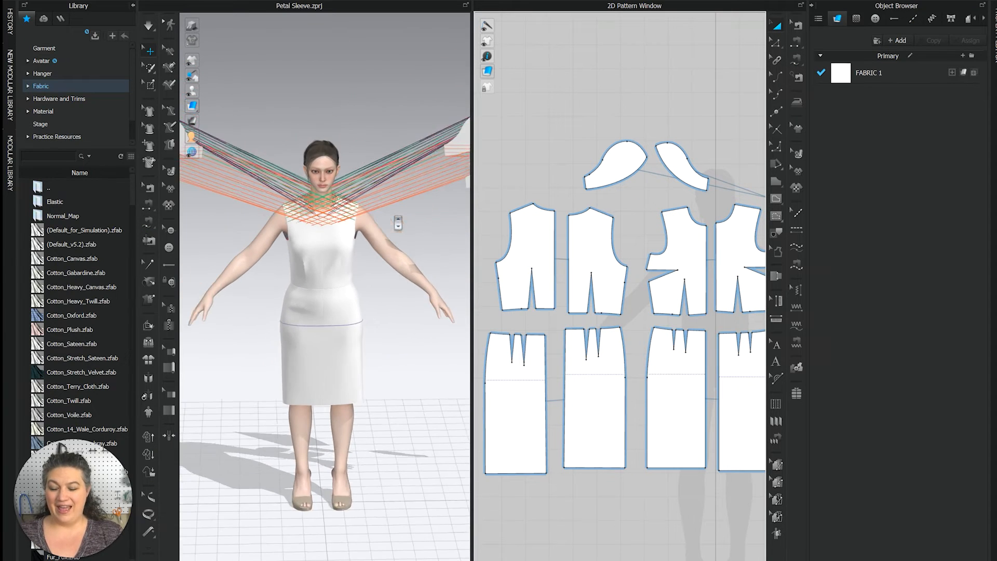
middle_click_drag(384, 225, 423, 227)
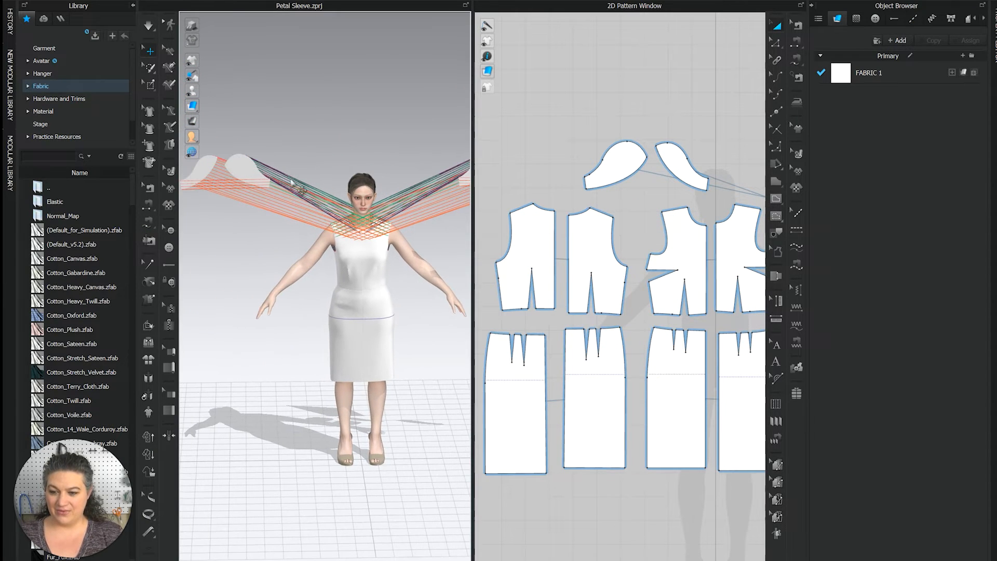
left_click(247, 178)
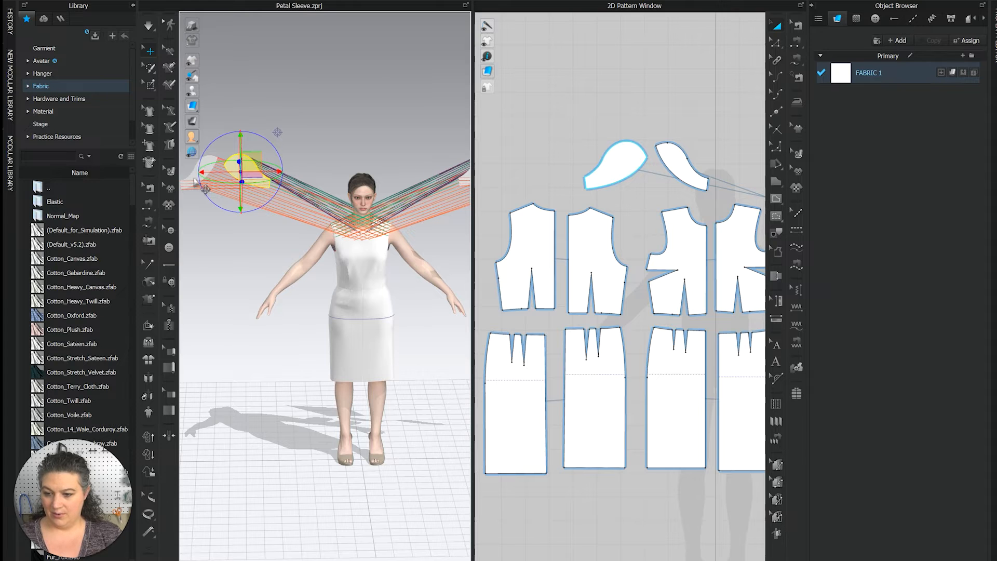
left_click_drag(231, 177, 423, 195)
right_click_drag(423, 196, 281, 233)
left_click_drag(279, 262, 384, 337)
right_click_drag(384, 337, 436, 328)
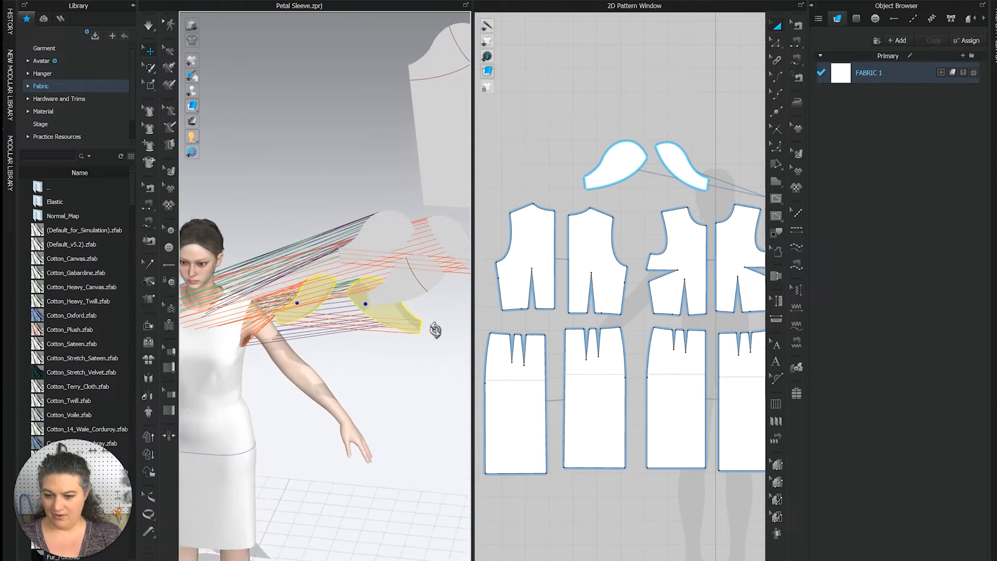
middle_click_drag(434, 306, 363, 289)
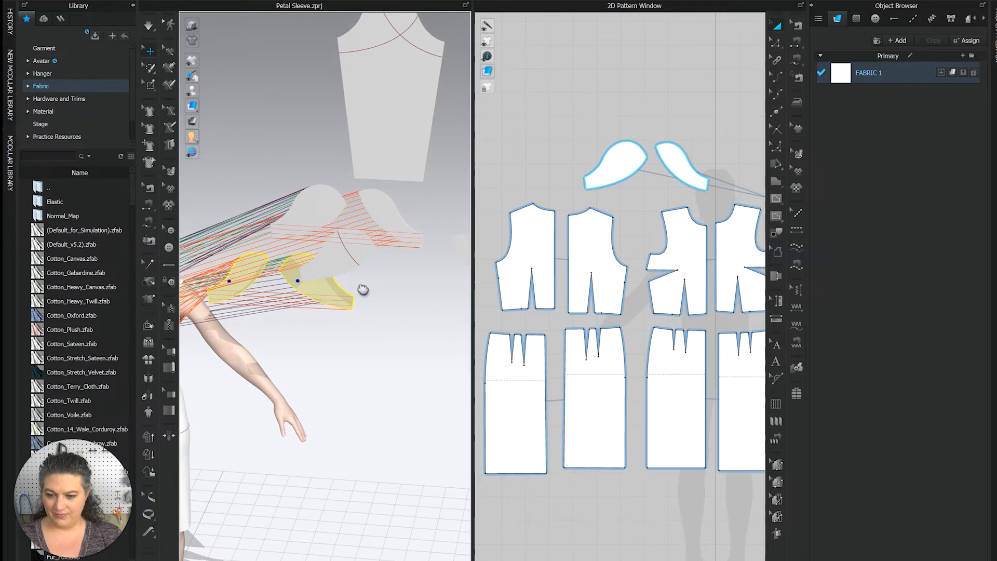
- Hide the full sleeve and the overlapped cut petal pieces in 3D
scroll(639, 273, "down", 5)
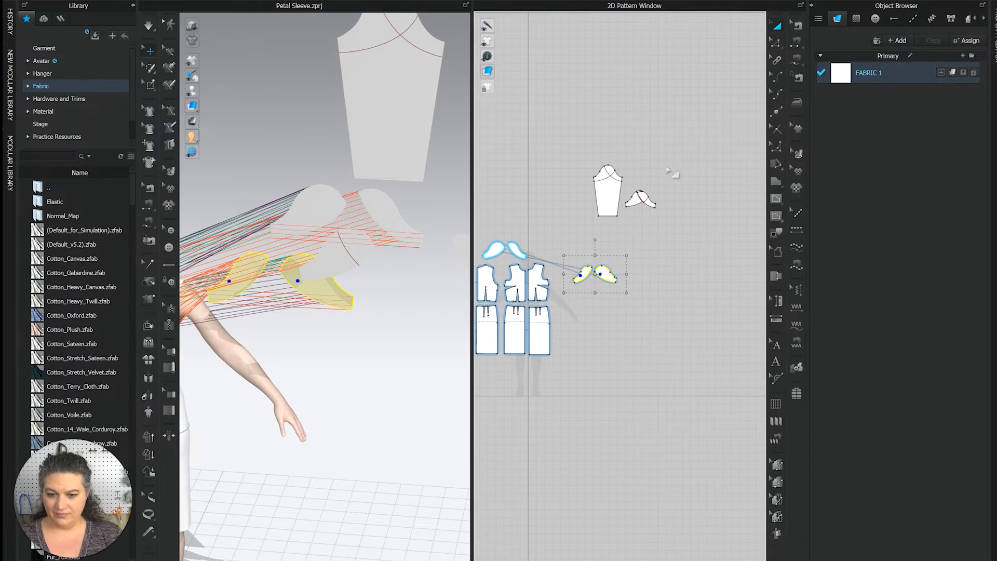
left_click_drag(664, 152, 606, 204)
right_click(607, 203)
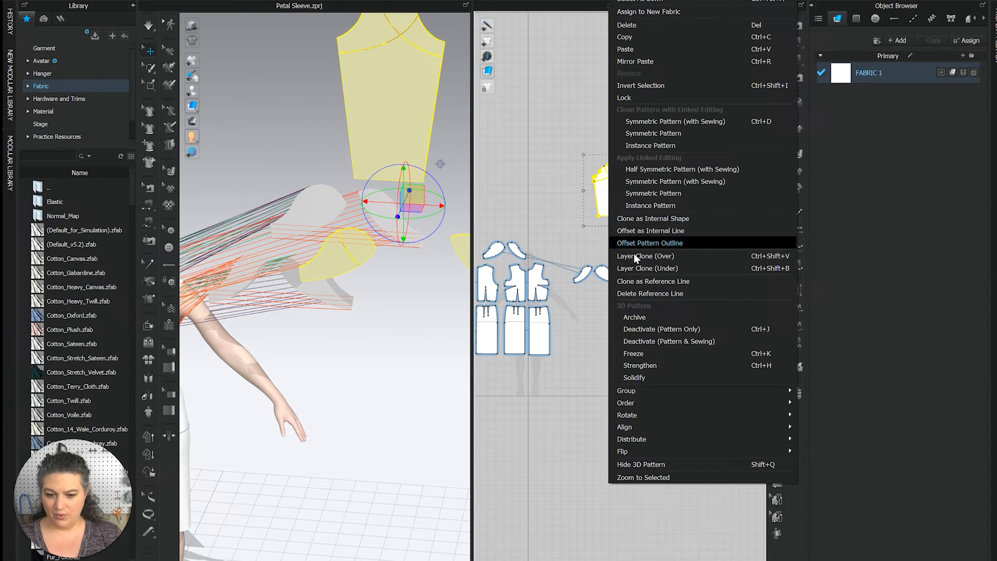
left_click(647, 463)
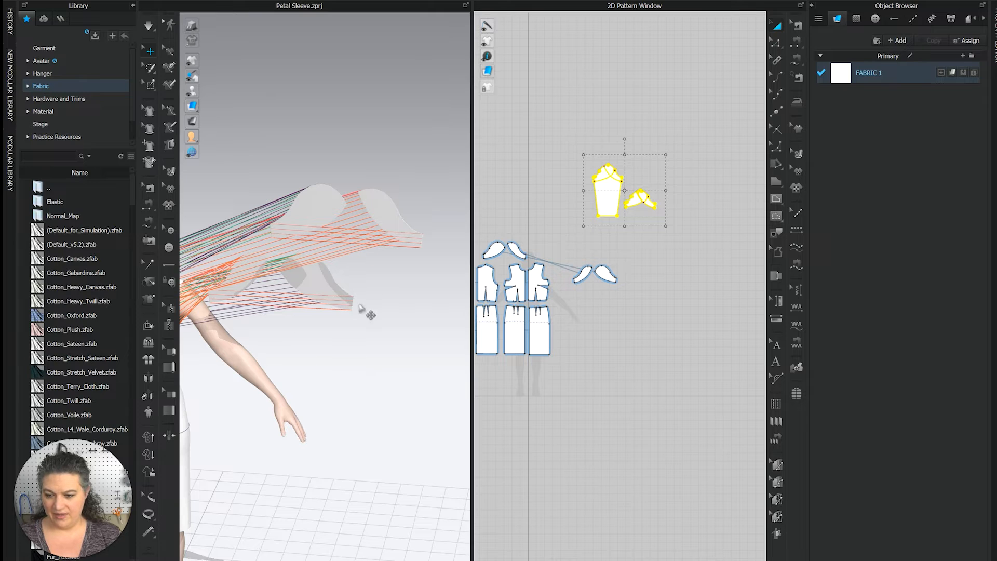
- Move the original petal pair in 3D to the avatar's right side and bring it back beside the upper arm
left_click(314, 218)
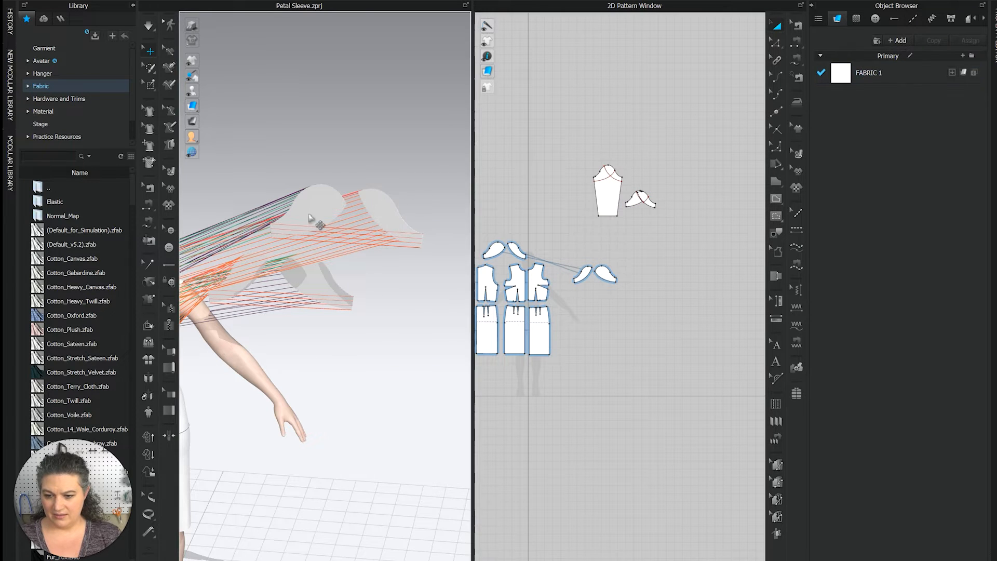
left_click(388, 220, "shift")
middle_click_drag(360, 254, 421, 238)
left_click_drag(393, 169, 193, 199)
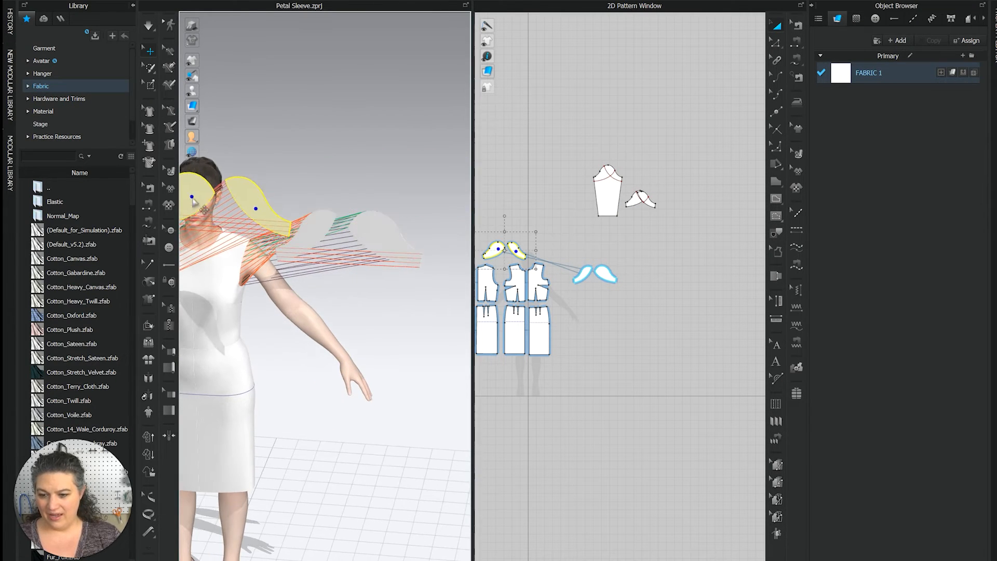
middle_click_drag(259, 322, 403, 295)
left_click_drag(343, 174, 219, 183)
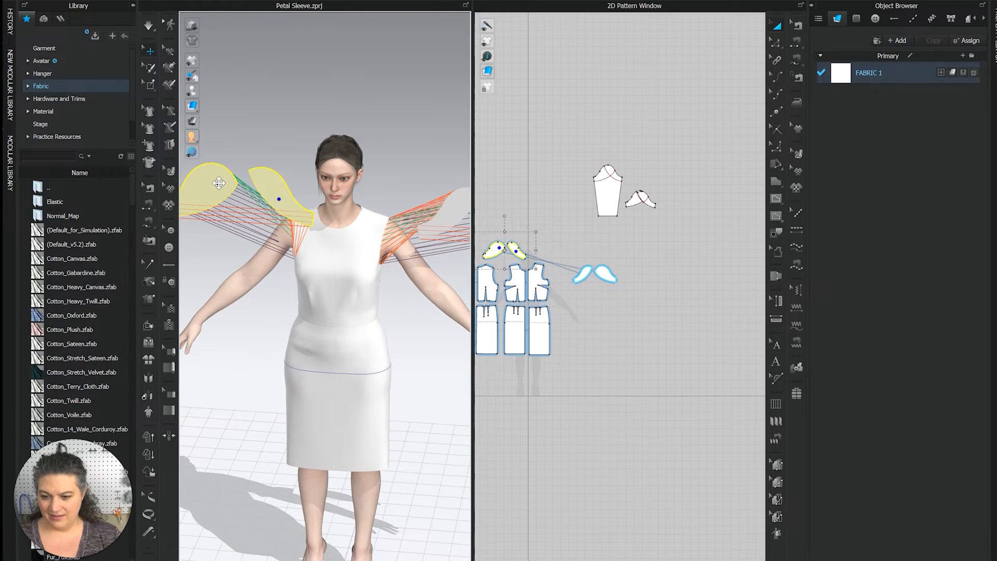
right_click_drag(252, 228, 400, 245)
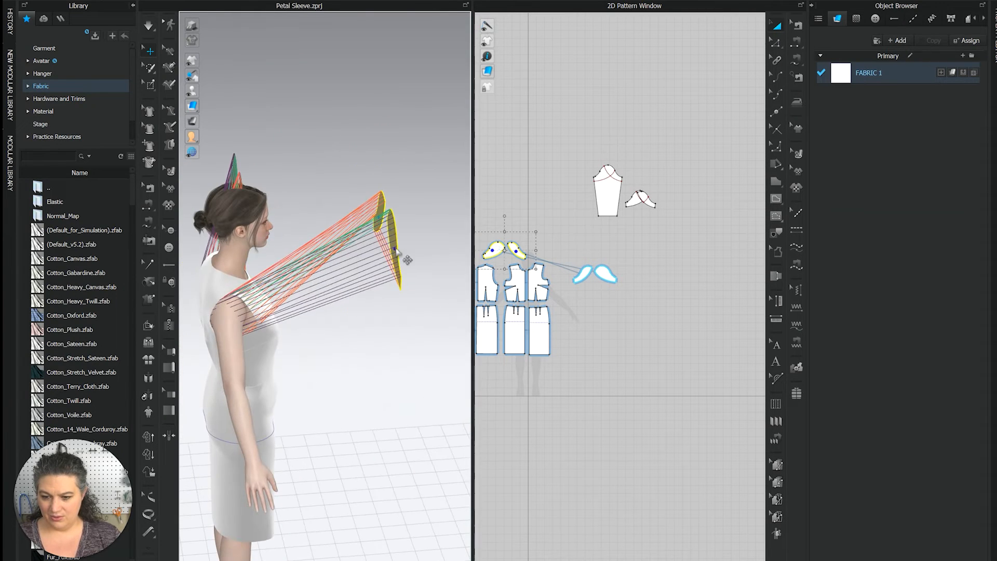
left_click_drag(396, 250, 247, 344)
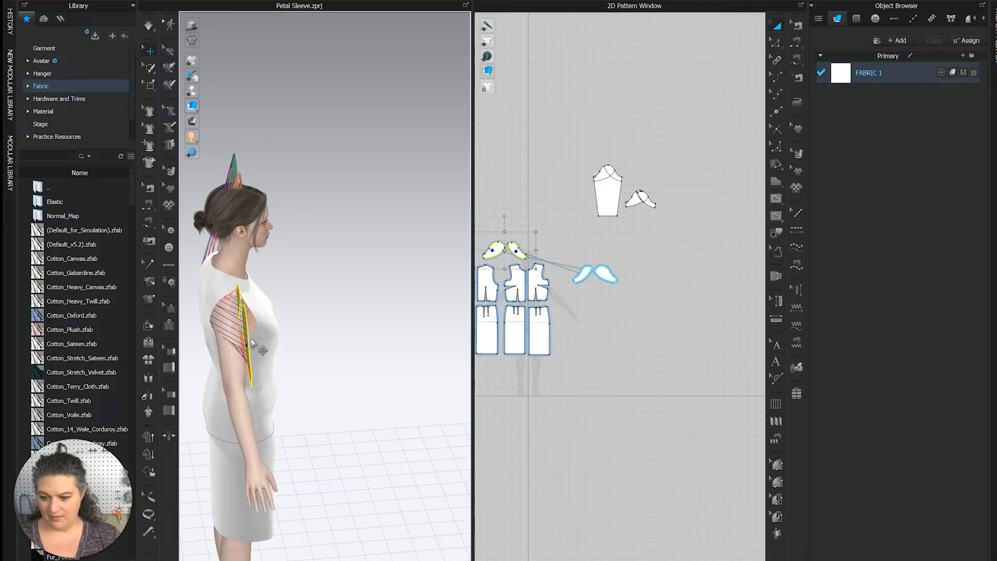
- Rotate the larger original petal around the vertical axis so it lies flat along the outside of the right arm
right_click_drag(251, 341, 236, 334)
left_click(242, 322)
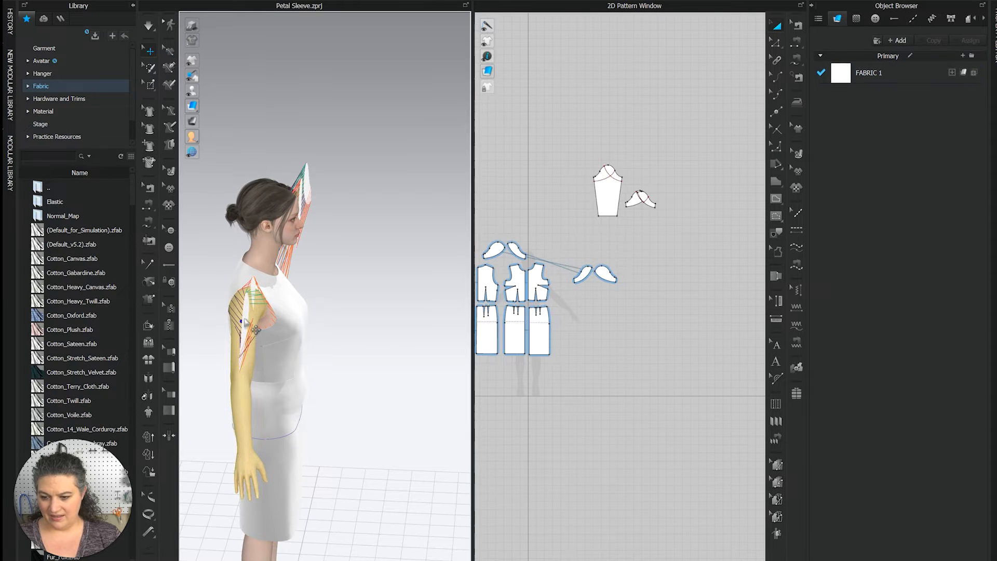
left_click(256, 329)
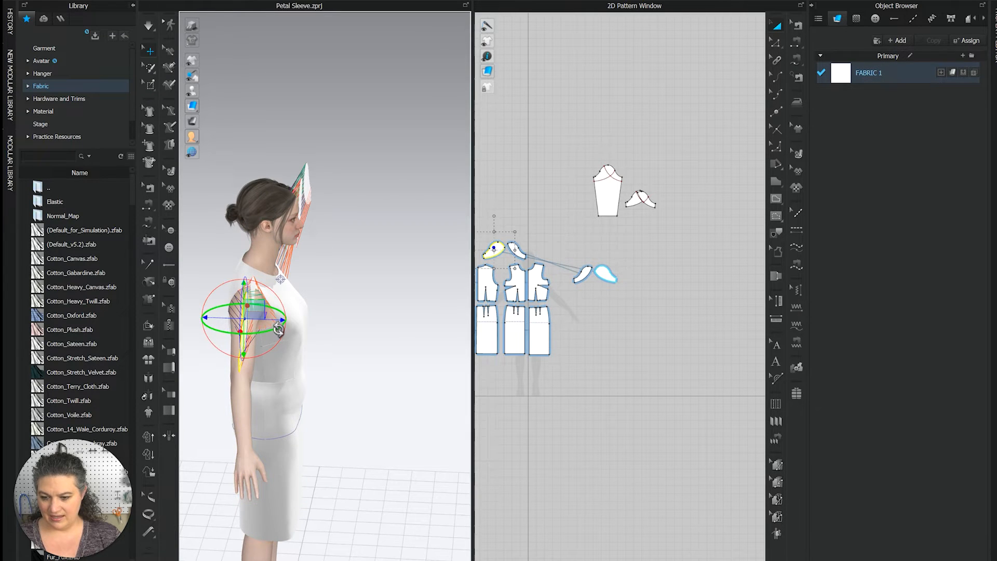
left_click_drag(278, 329, 197, 349)
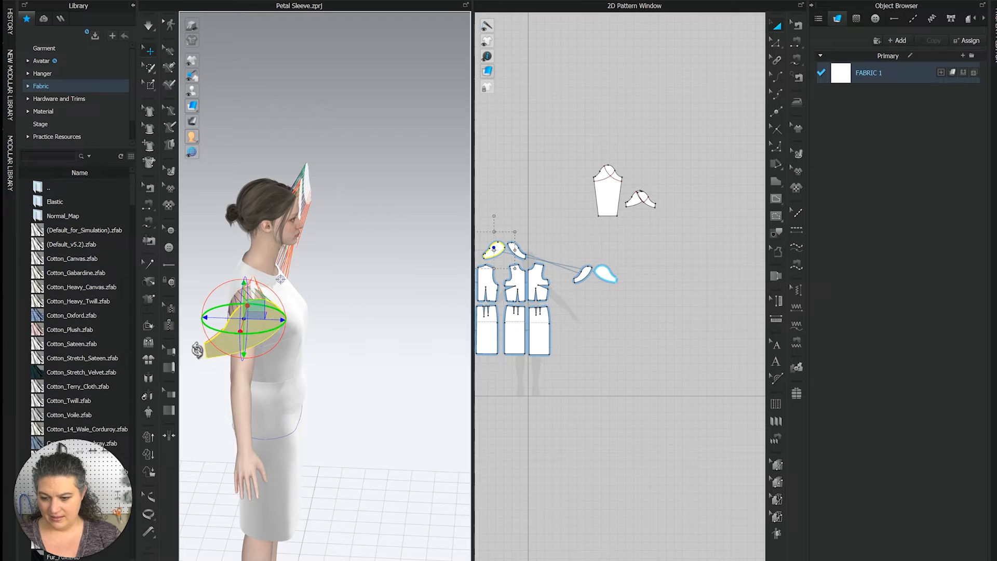
- Show the arrangement points and place the larger petal on the outer upper-arm point of the right arm, shifted slightly towards the back
right_click_drag(262, 345, 345, 337)
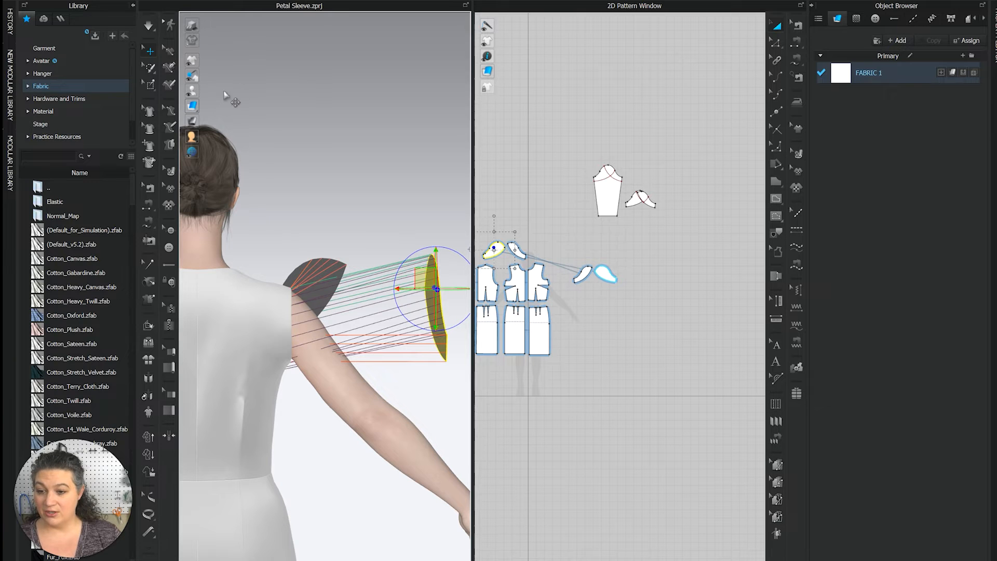
left_click(192, 94)
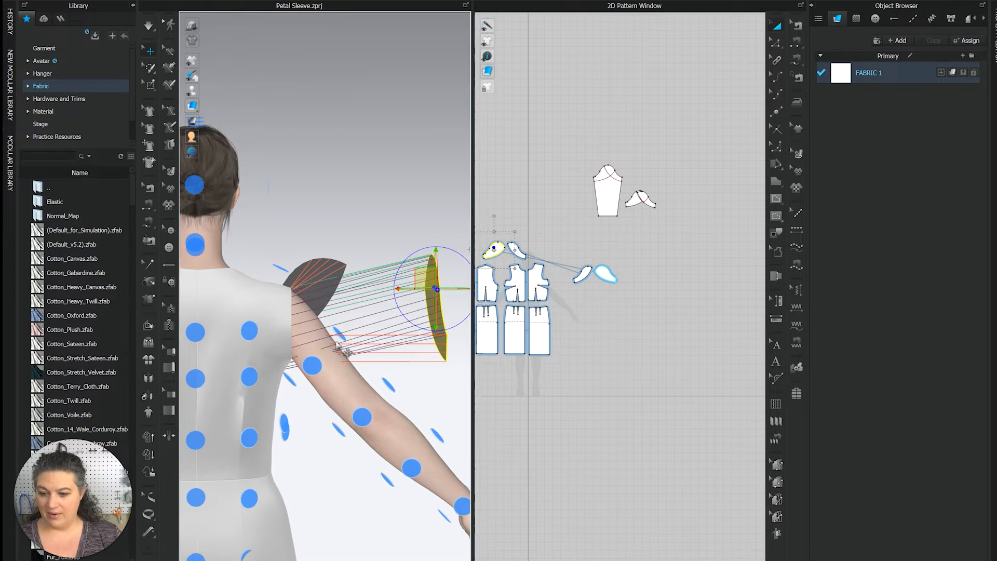
mouse_move(314, 365)
left_click(317, 360)
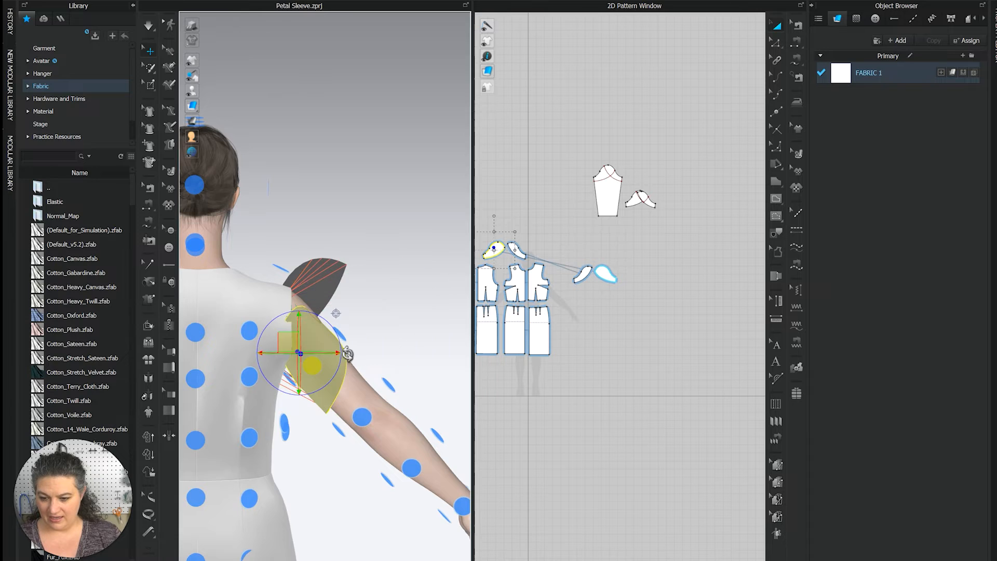
right_click_drag(335, 314, 256, 343)
middle_click_drag(256, 342, 368, 349)
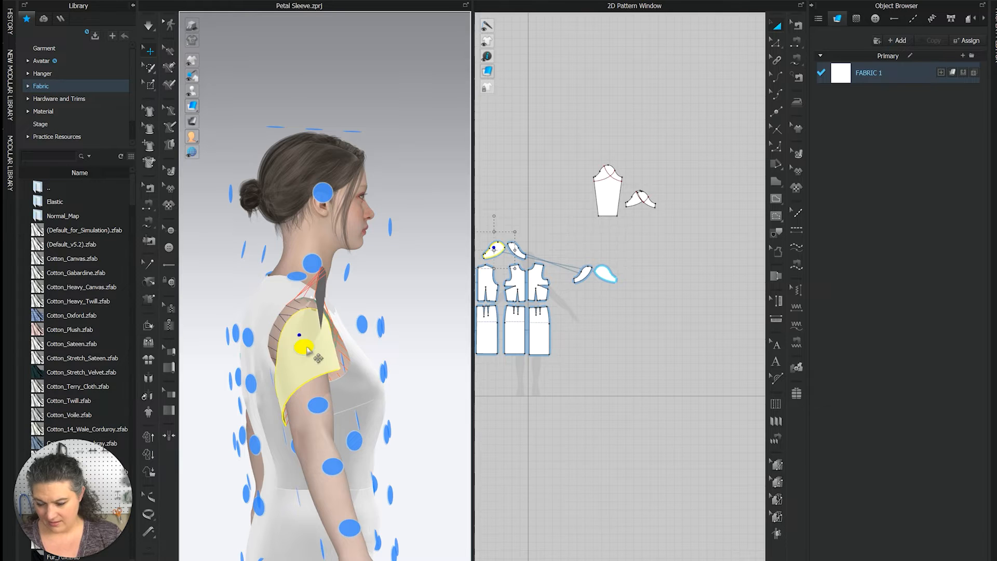
left_click(306, 351)
left_click_drag(283, 381, 276, 375)
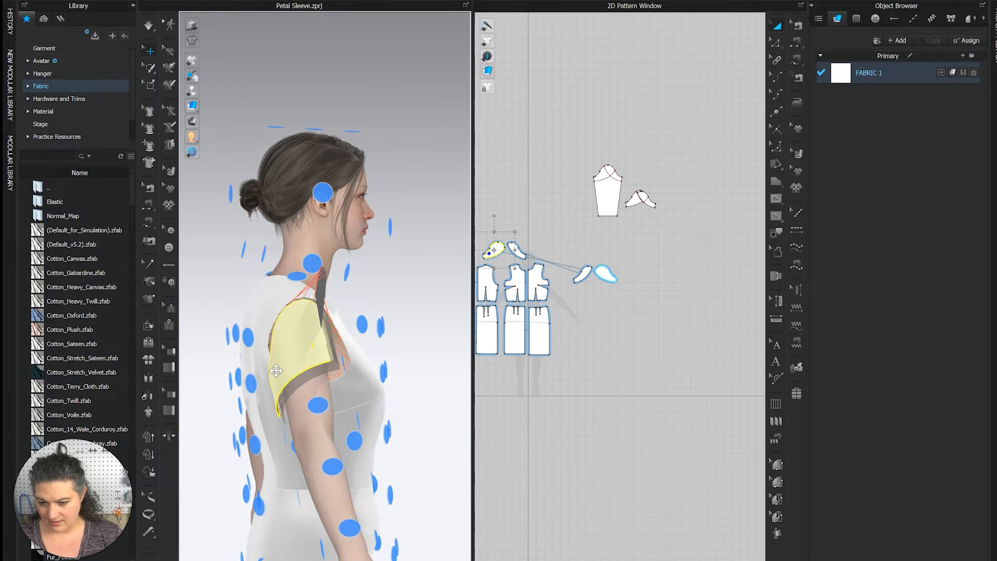
- Place the larger petal again on the right arm's outer upper-arm arrangement point and adjust its position
right_click_drag(325, 391, 285, 389)
left_click(233, 294)
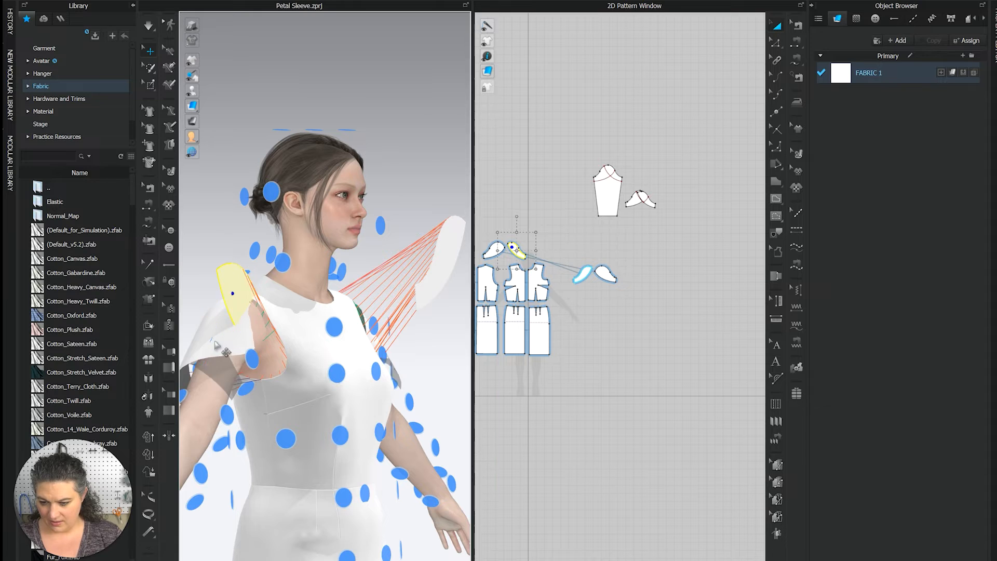
right_click_drag(213, 363, 253, 367)
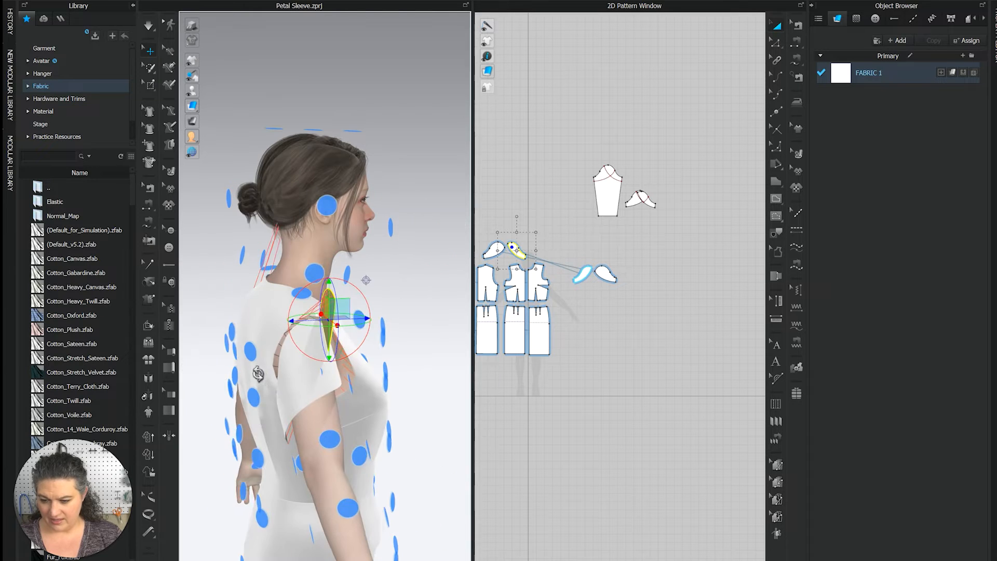
left_click(302, 381)
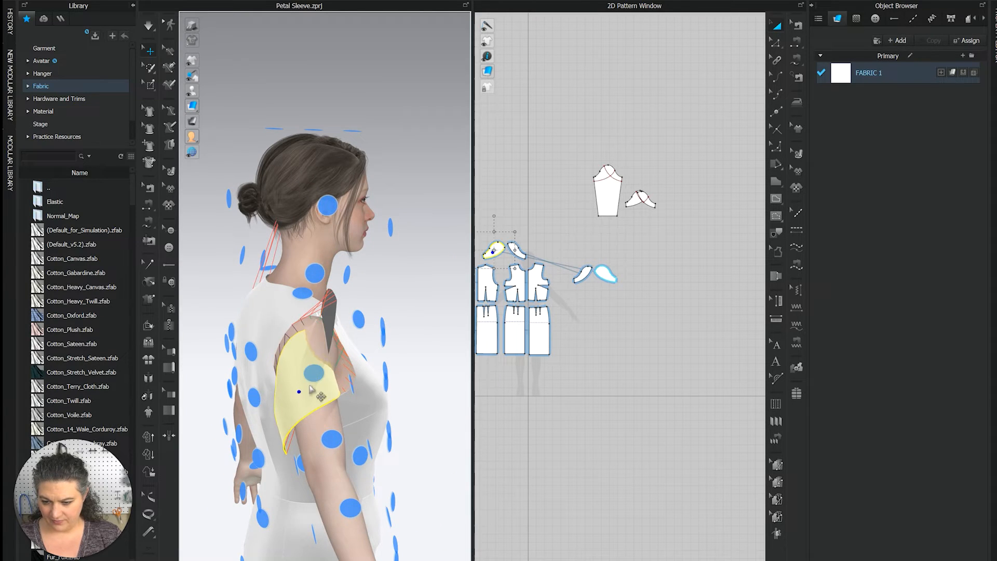
left_click(312, 379)
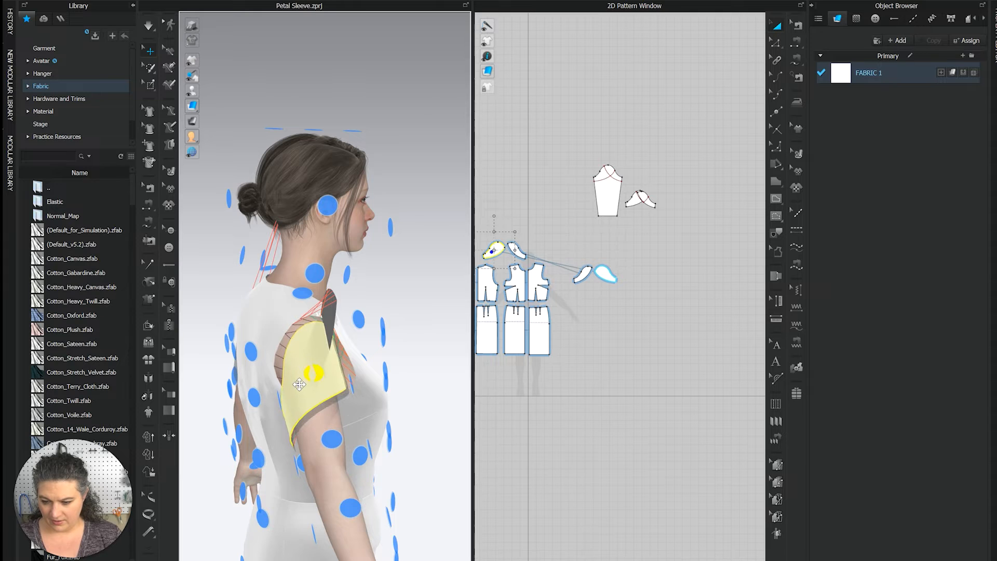
left_click(346, 334)
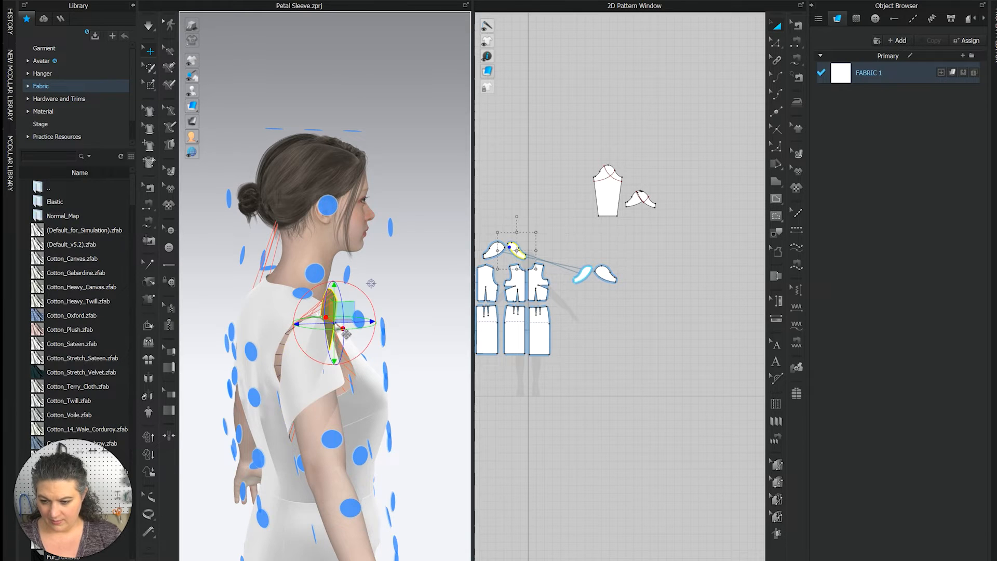
left_click(324, 377)
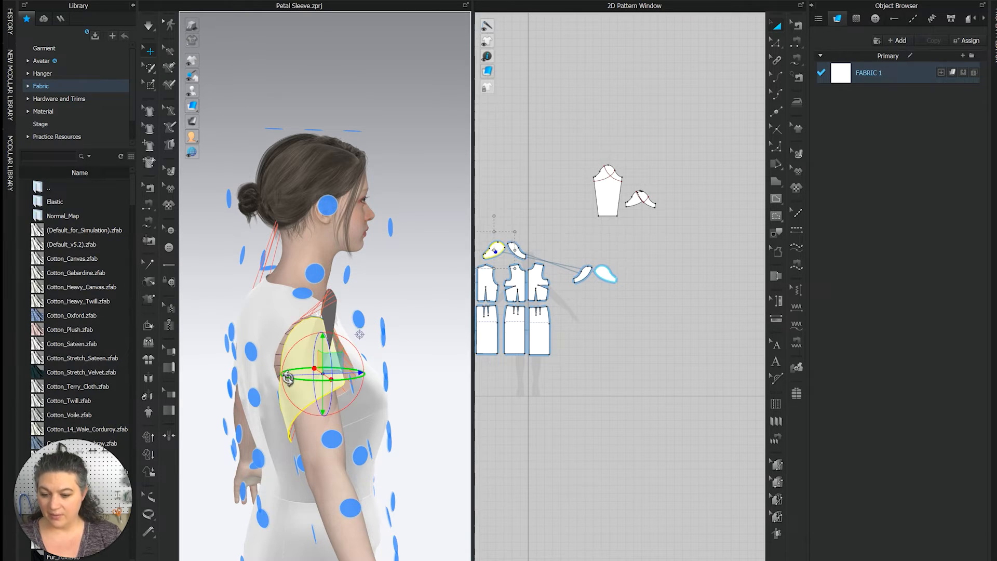
- Place the smaller petal on the right arm's outer upper-arm arrangement point and move it up and towards the front
left_click(329, 325)
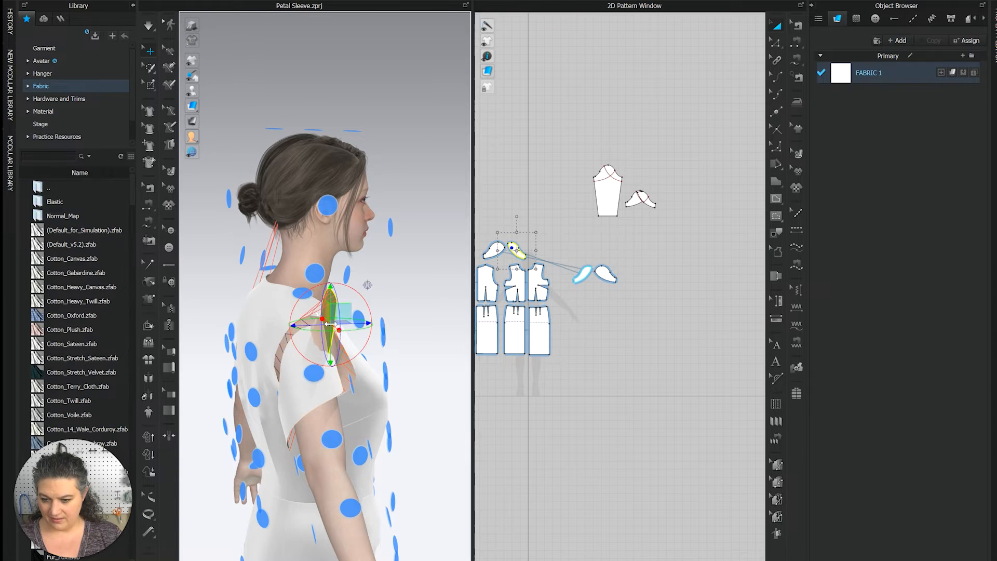
left_click(314, 379)
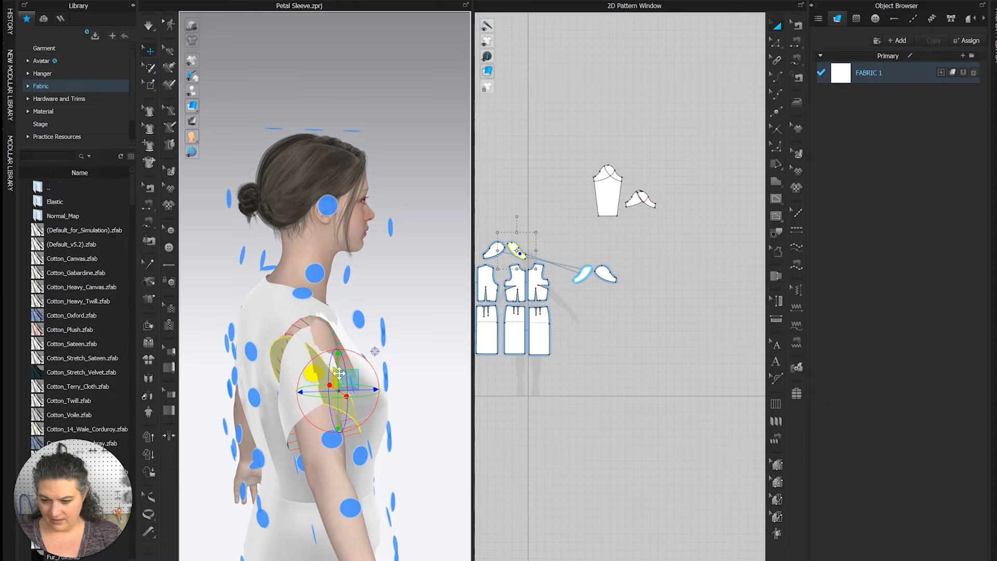
left_click_drag(340, 372, 352, 352)
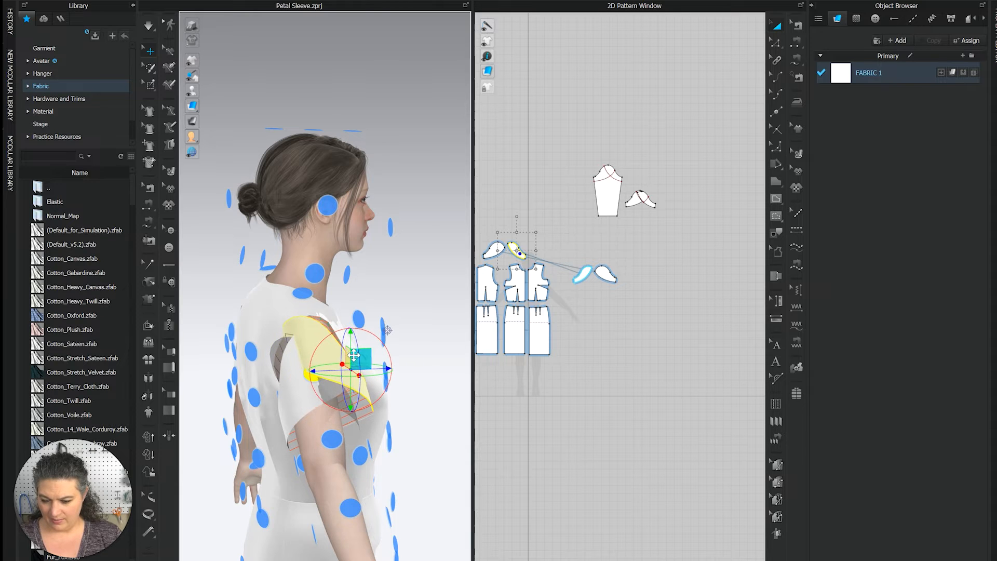
mouse_move(354, 355)
right_mouse_down()
mouse_move(405, 349)
mouse_move(363, 356)
right_mouse_up()
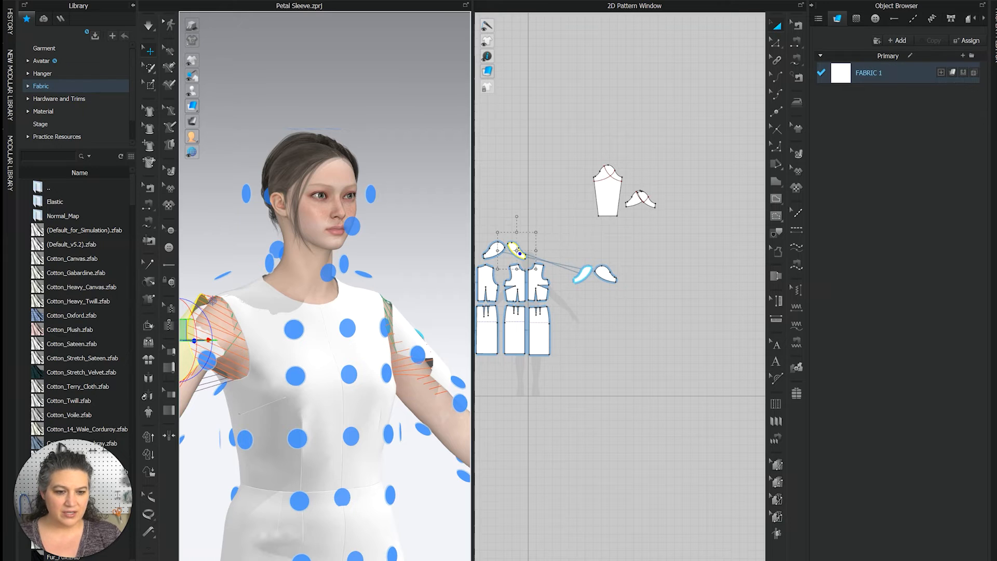
- Set the arrangement shape style of the smaller petal pair to Flat in the pattern properties
left_click(993, 34)
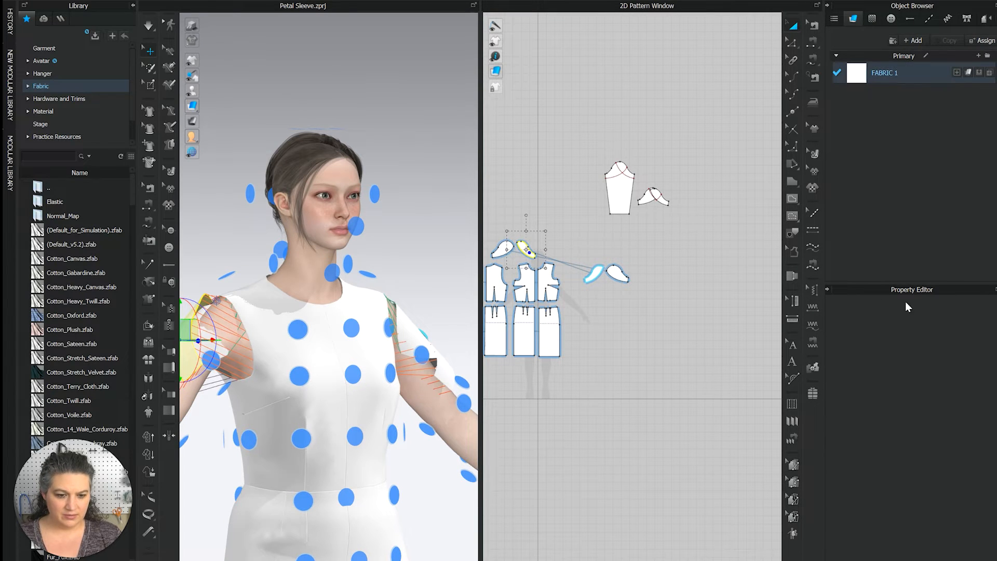
scroll(584, 349, "up", 6)
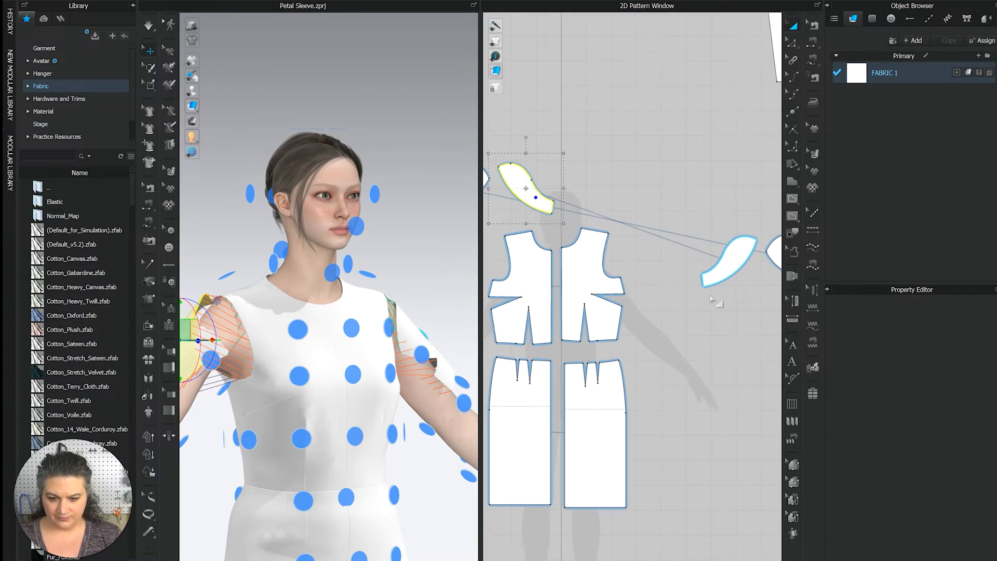
scroll(406, 344, "up", 3)
left_click(323, 338)
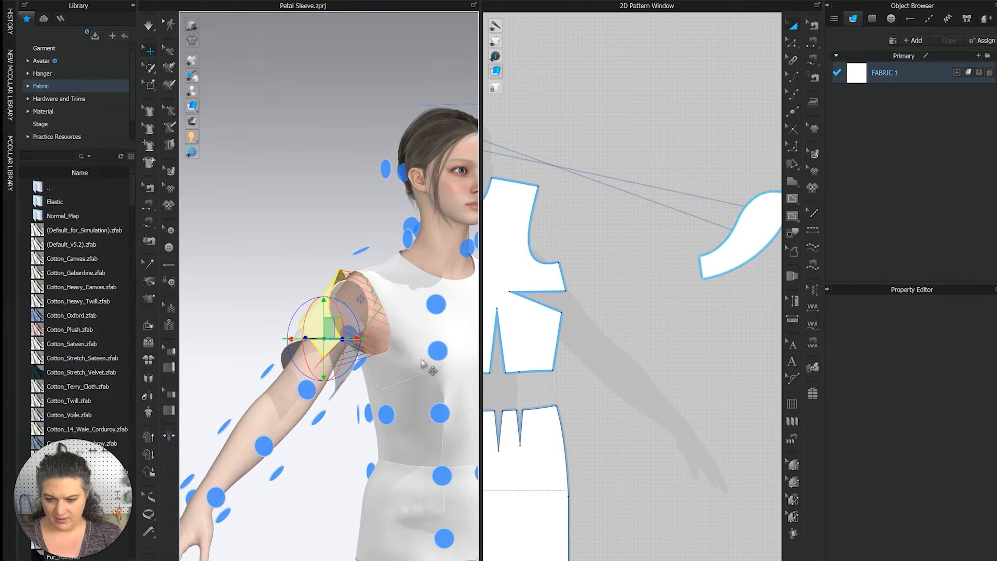
left_click(311, 326)
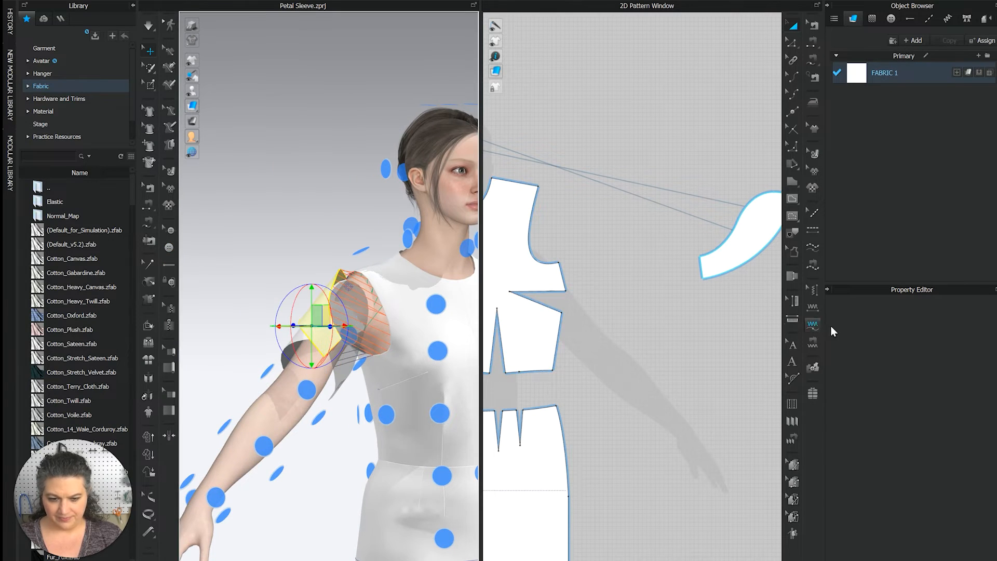
scroll(655, 333, "down", 4)
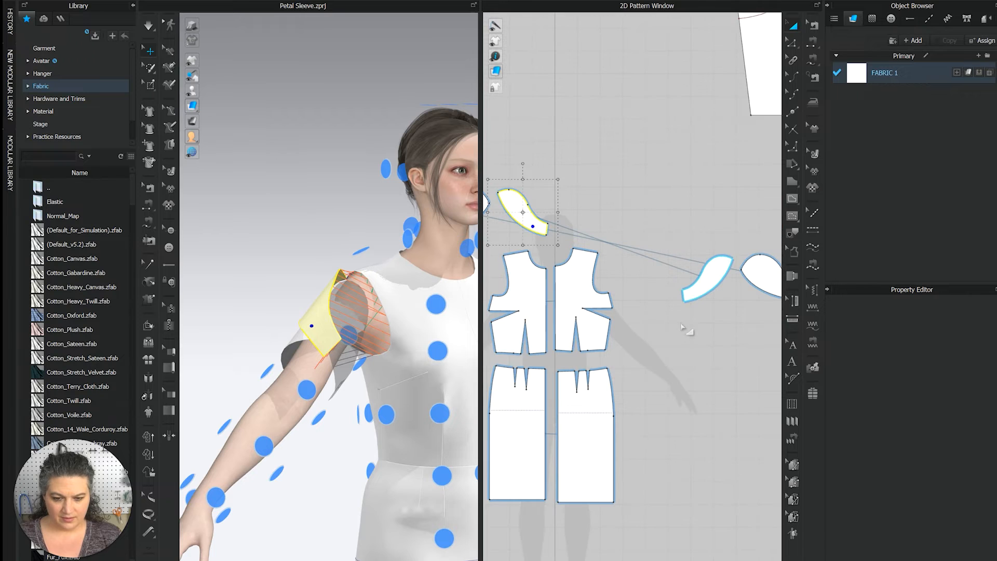
left_click(704, 282)
scroll(971, 455, "down", 6)
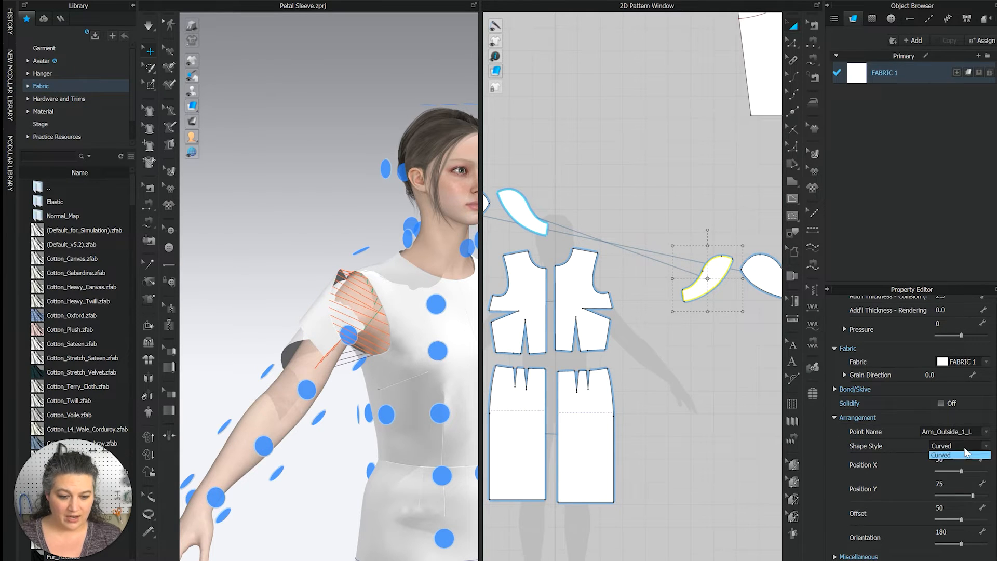
left_click(962, 448)
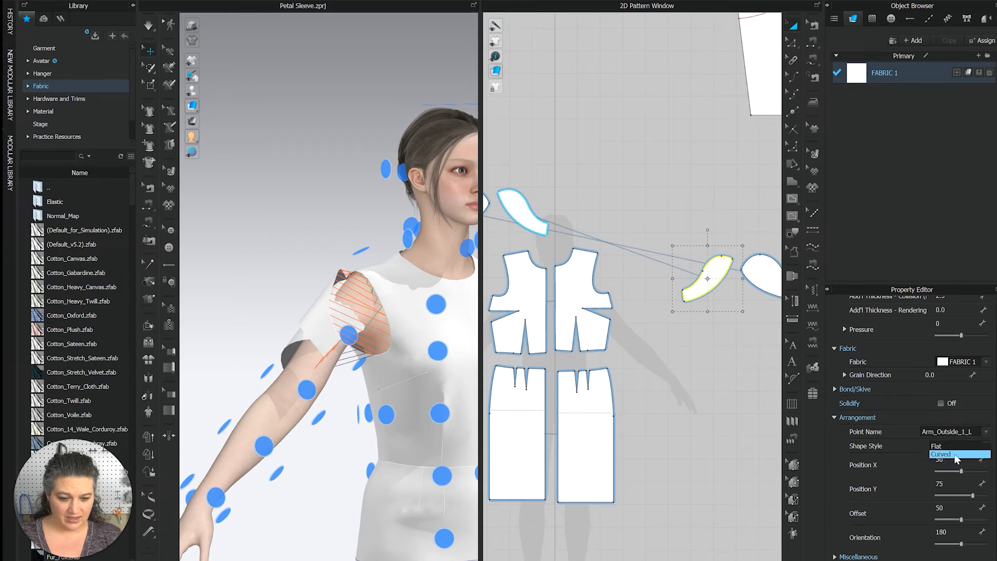
left_click(937, 444)
right_click_drag(367, 331, 354, 357)
left_click(315, 336)
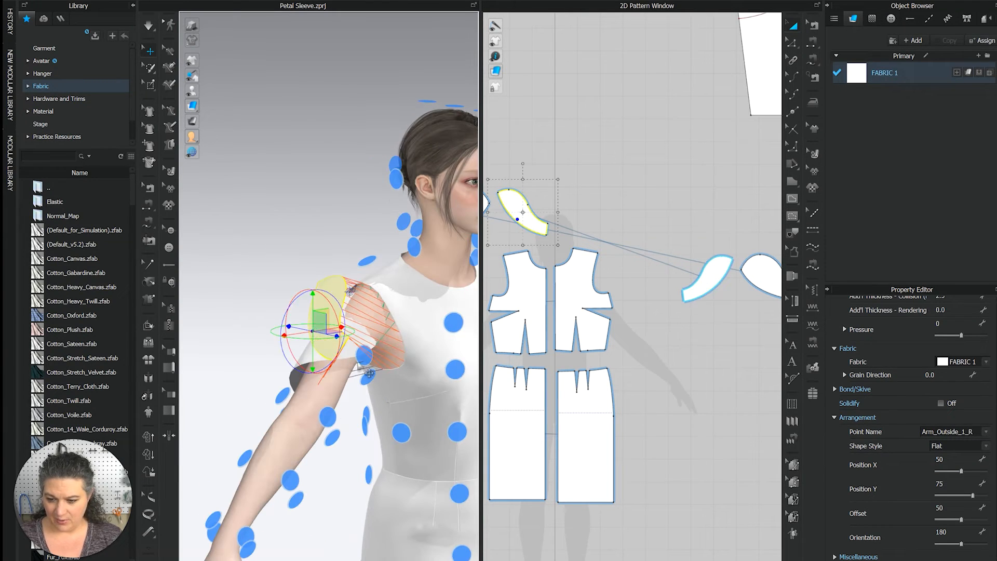
- Set the larger right-arm petal's arrangement shape style to Flat
right_click_drag(345, 366, 336, 392)
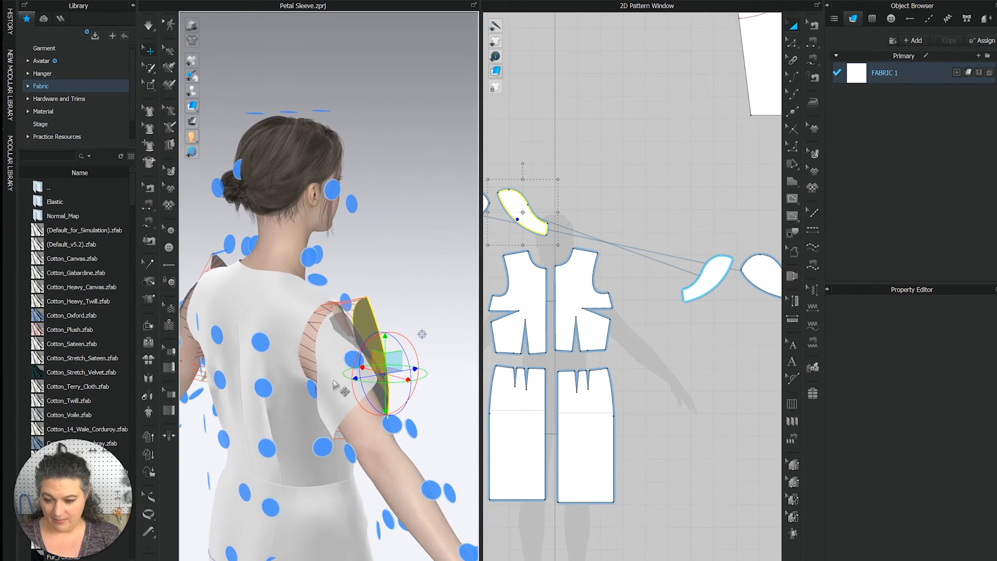
left_click(333, 376)
left_click(954, 447)
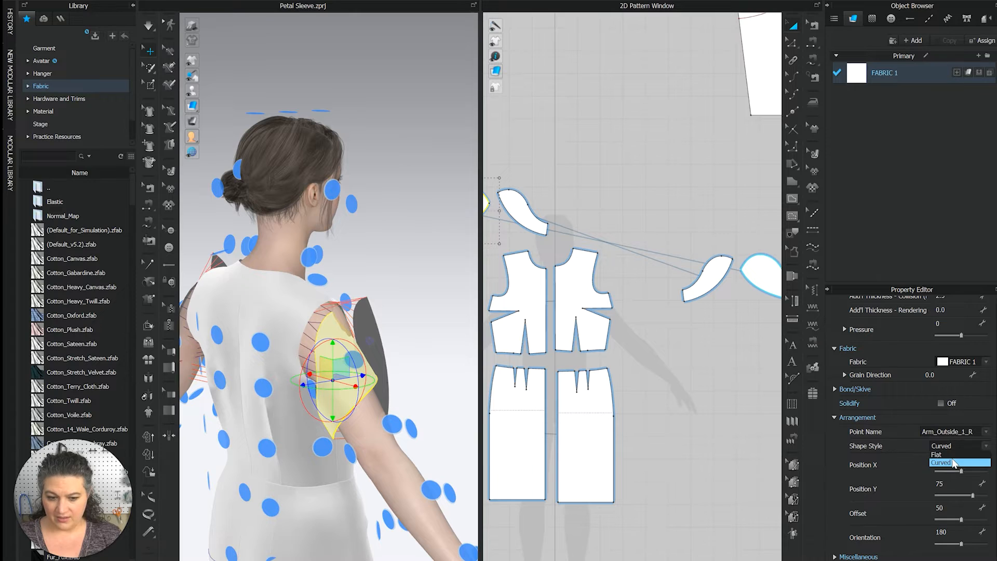
left_click(953, 458)
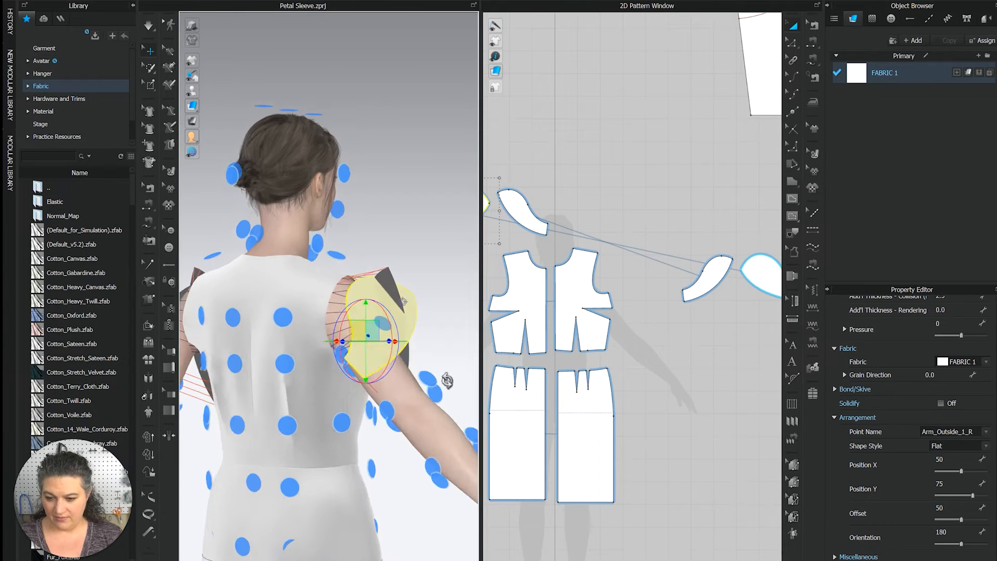
- Arrange the larger petal on the Arm_Back_1_R point and adjust its position behind the right upper arm
right_click_drag(441, 400, 415, 376)
left_click_drag(388, 338, 391, 357)
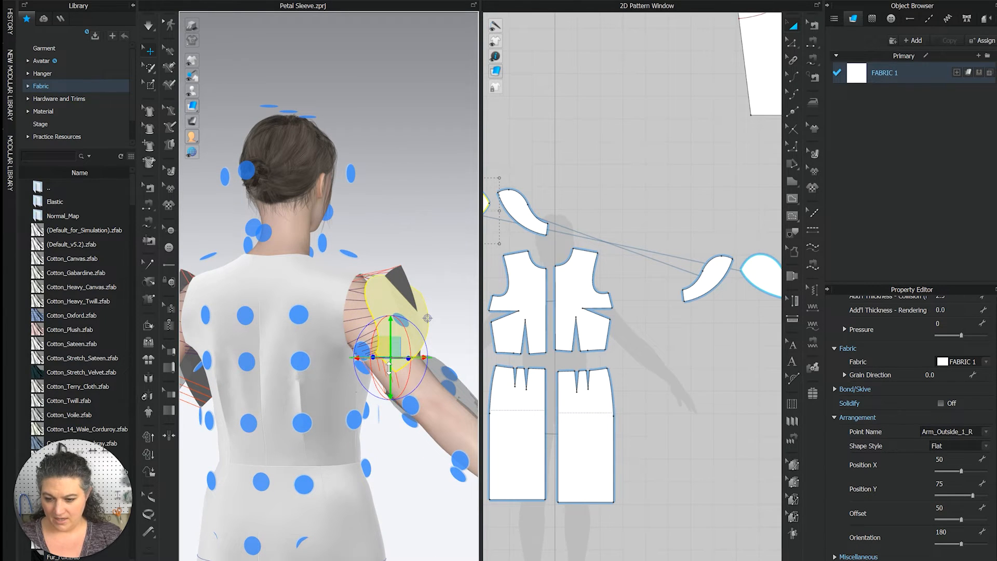
right_click_drag(366, 361, 363, 358)
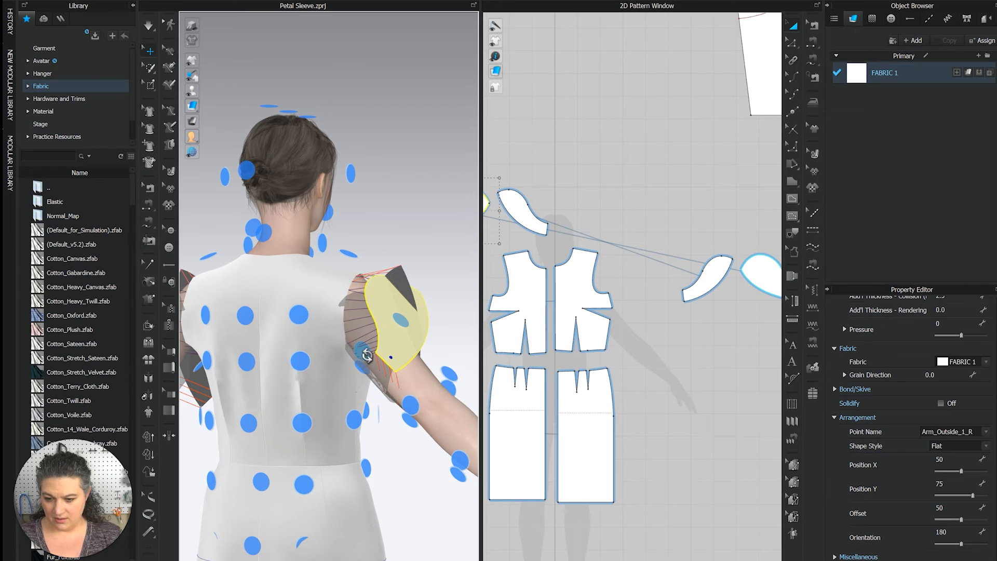
left_click(365, 352)
left_click(371, 337)
mouse_move(375, 337)
left_mouse_down()
mouse_move(394, 336)
mouse_move(383, 341)
left_mouse_up()
right_click_drag(383, 341, 434, 338)
left_click_drag(434, 337, 427, 342)
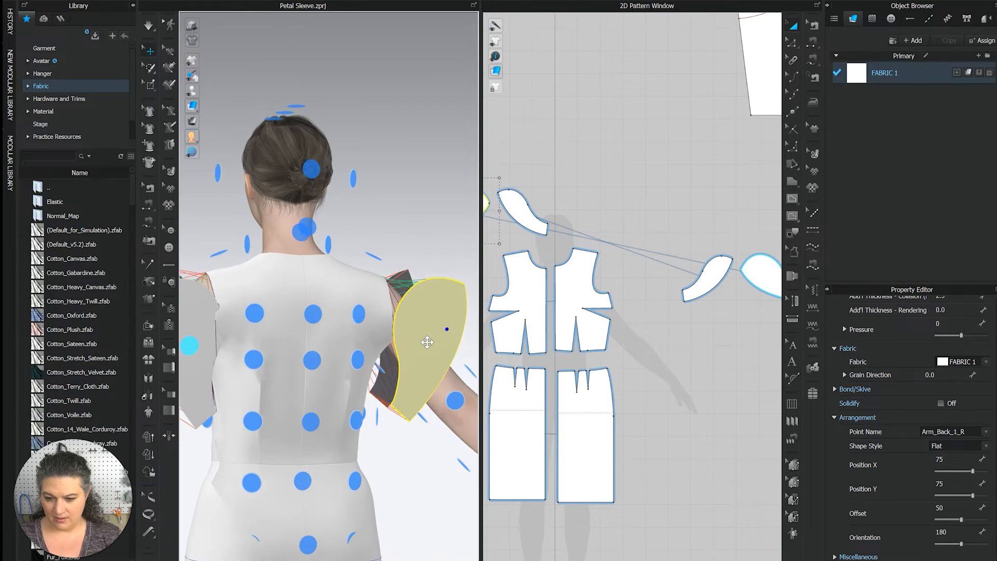
- Check the petal placement from the side and hide the avatar's arrangement points
right_click_drag(238, 387, 368, 399)
middle_click_drag(369, 398, 450, 302)
mouse_move(192, 91)
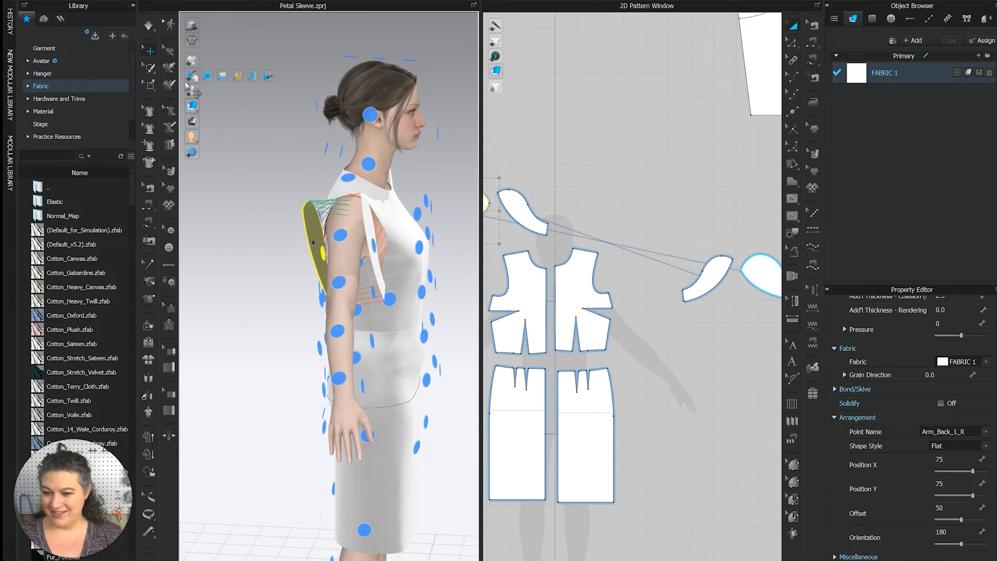
left_click(223, 91)
- Simulate the garment so the petals drape onto the armholes, and inspect the right sleeve
scroll(363, 286, "up", 5)
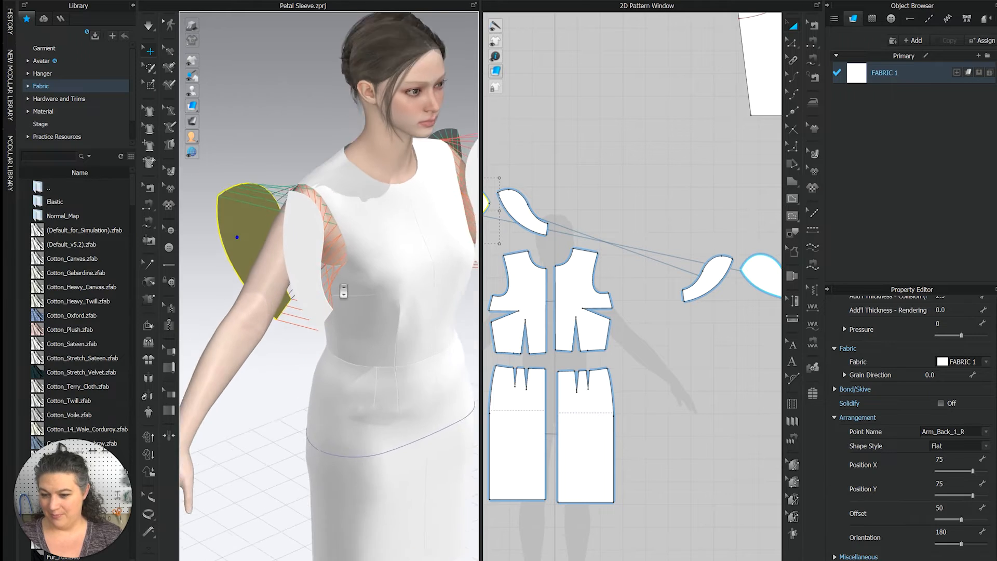
middle_click_drag(334, 282, 413, 284)
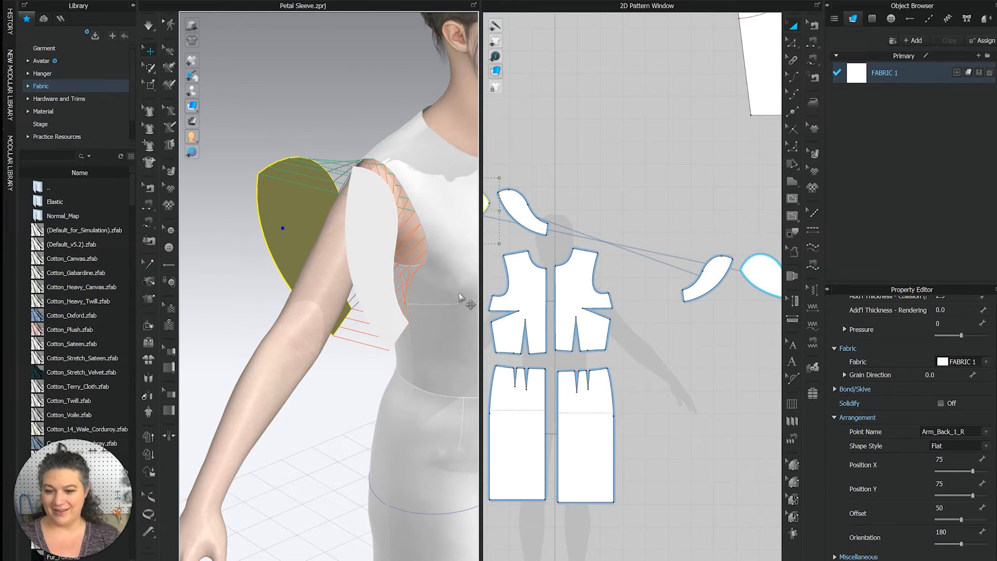
key("space")
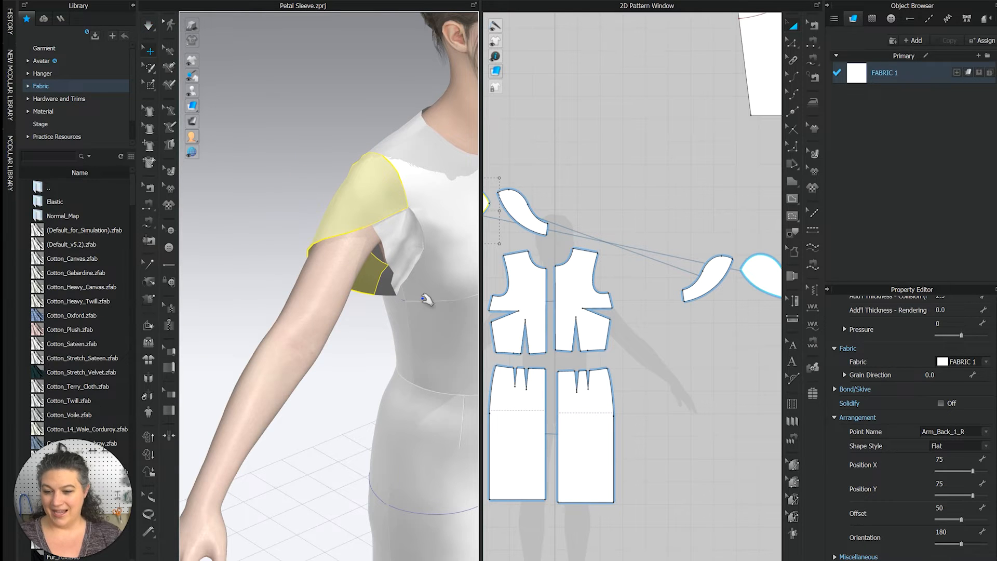
mouse_move(384, 287)
right_mouse_down()
mouse_move(325, 273)
mouse_move(357, 292)
mouse_move(382, 275)
mouse_move(411, 279)
mouse_move(371, 281)
right_mouse_up()
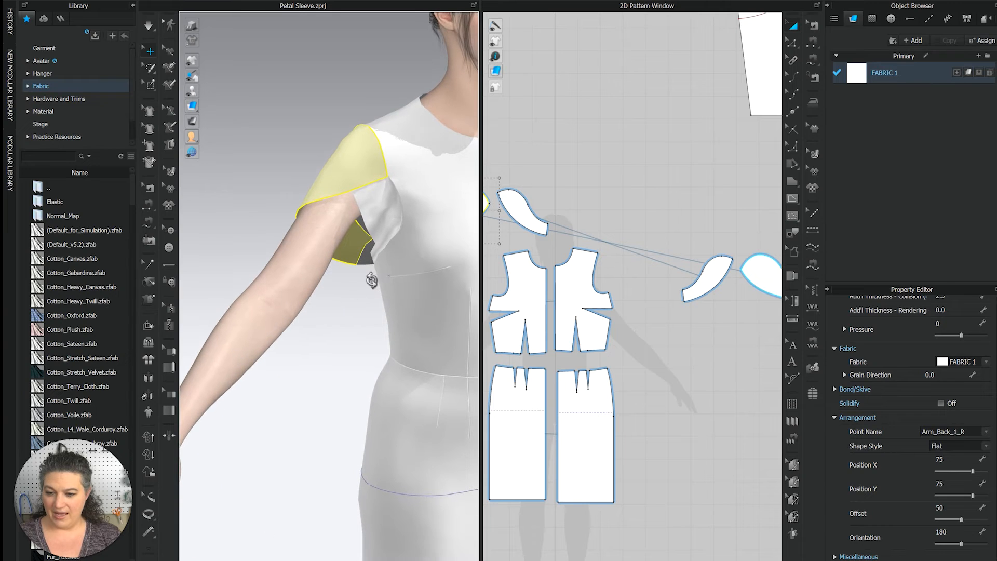
right_click_drag(343, 235, 366, 274)
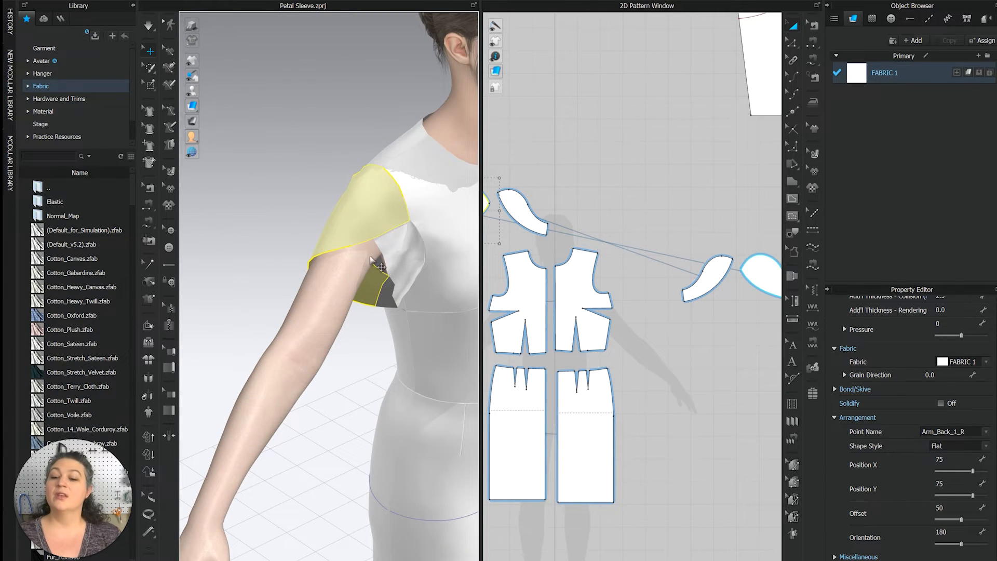
- Raise the right arm's smaller front petal slightly and simulate the garment so it settles again over the sleeve
left_click(393, 250)
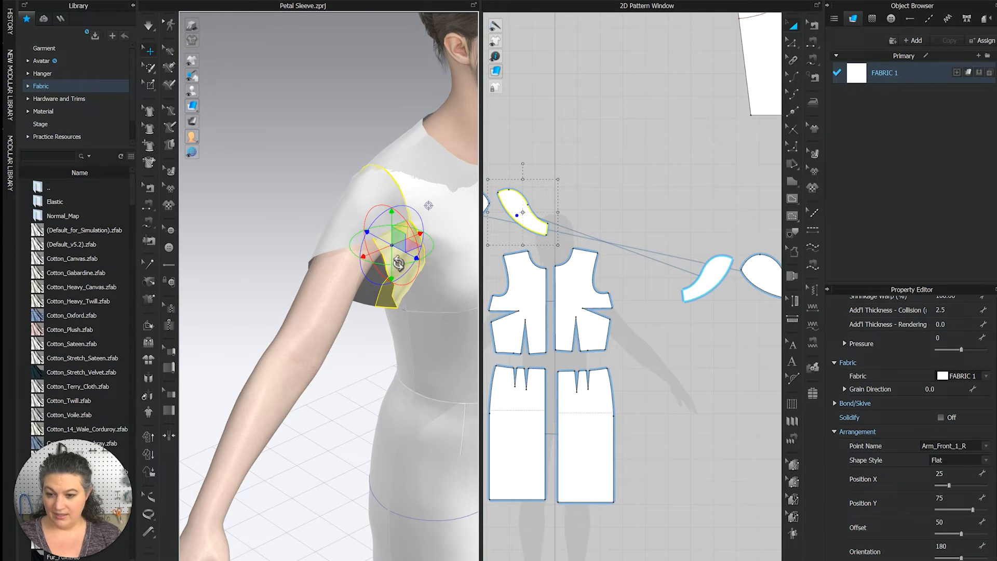
left_click_drag(392, 219, 397, 210)
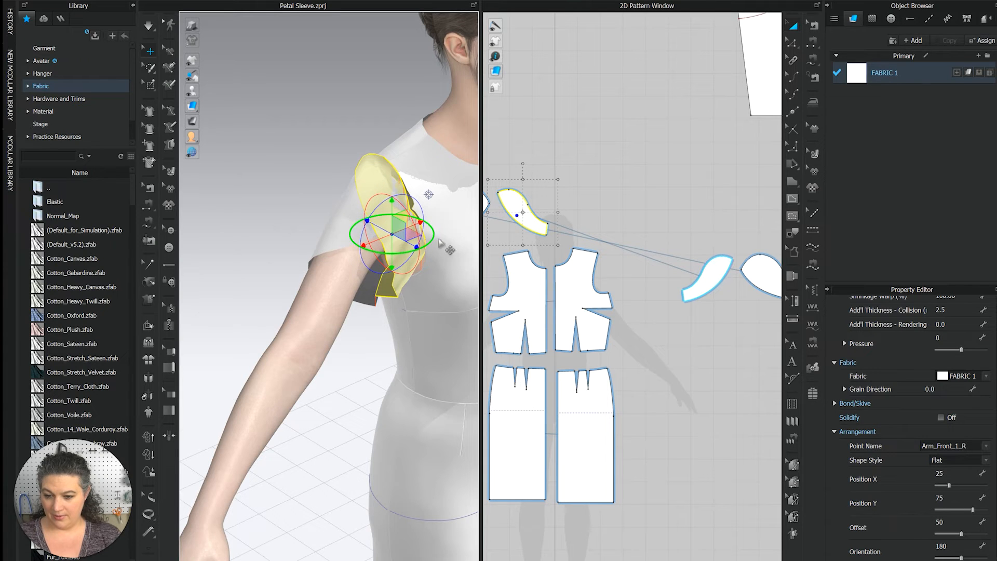
right_click_drag(417, 238, 197, 218)
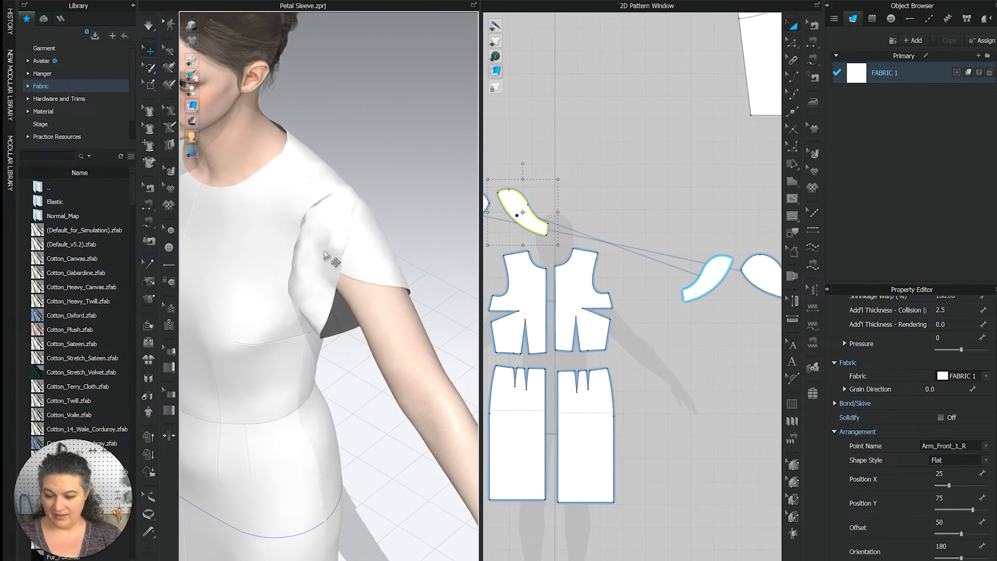
right_click_drag(301, 291, 332, 279)
middle_click_drag(275, 237, 354, 253)
right_click_drag(269, 253, 282, 249)
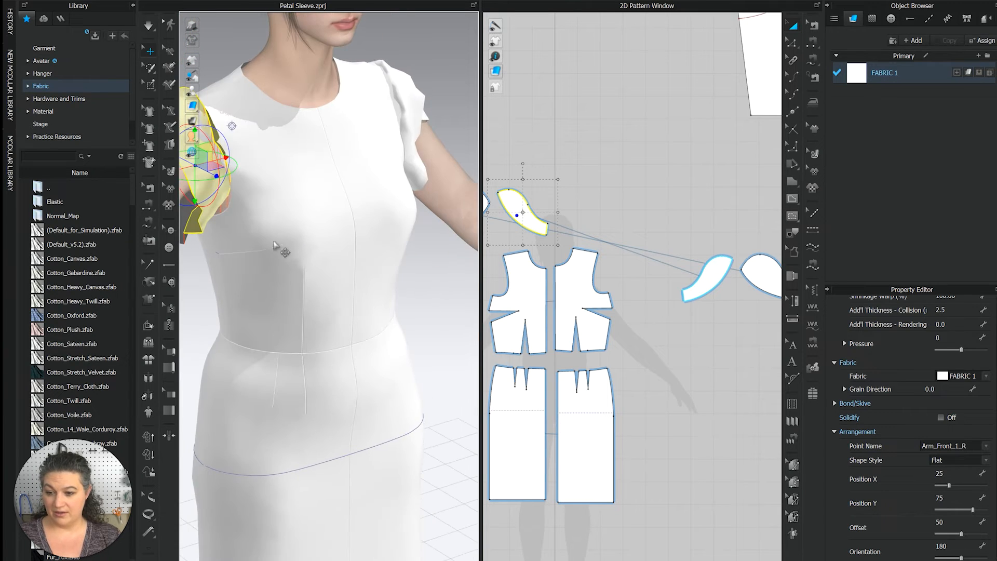
middle_click_drag(229, 225, 343, 237)
key("space")
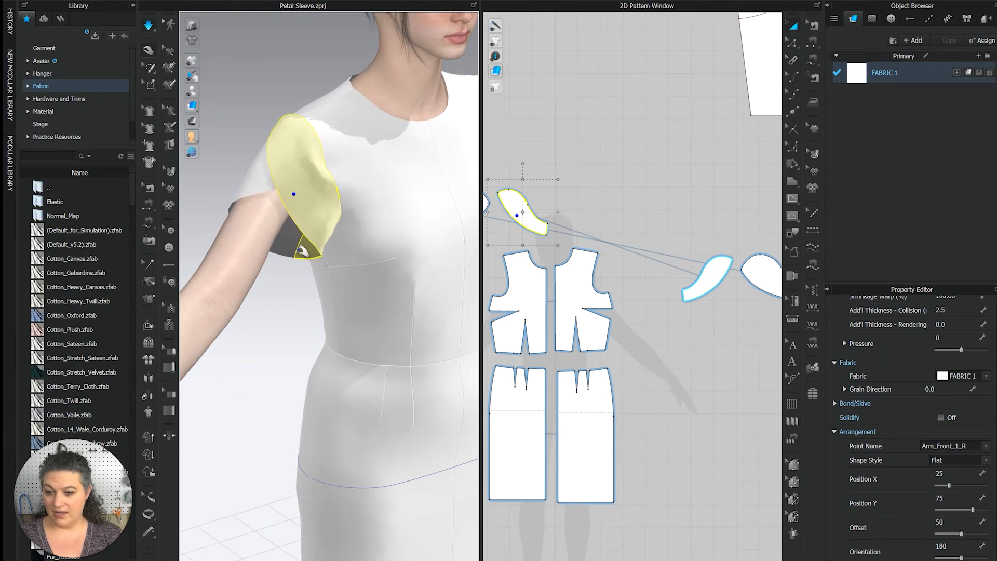
key("space")
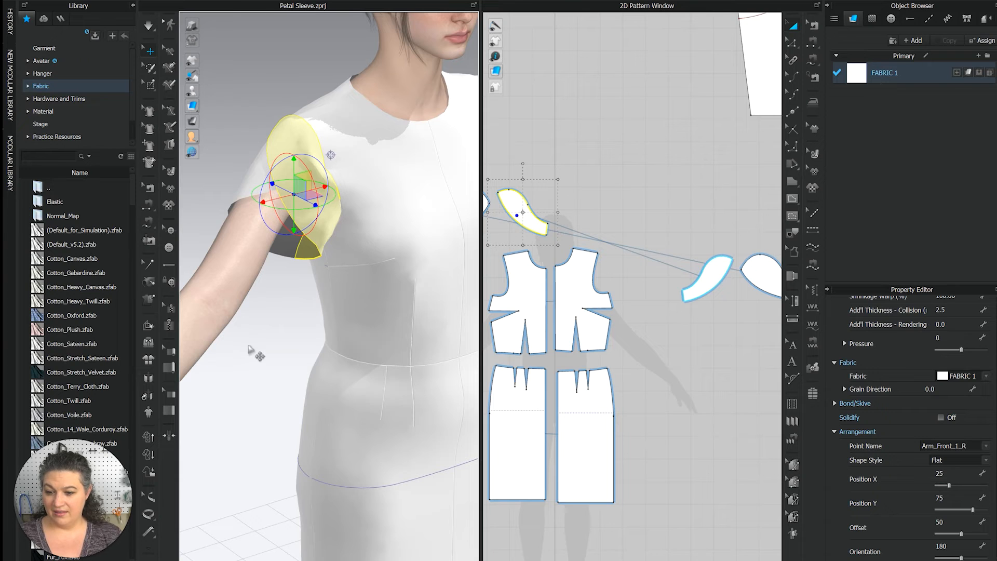
- Examine the right front petal's armhole edge up close and locate the petal among the flat patterns
left_click(249, 349)
right_click_drag(286, 327, 249, 303)
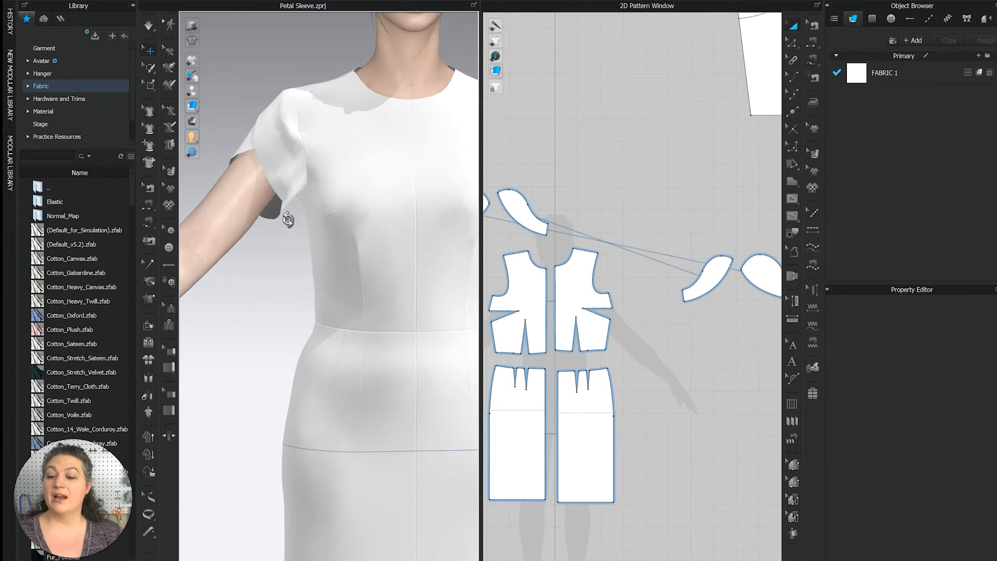
right_click_drag(288, 219, 327, 351)
scroll(335, 383, "up", 5)
middle_click_drag(336, 383, 340, 301)
left_click(328, 297)
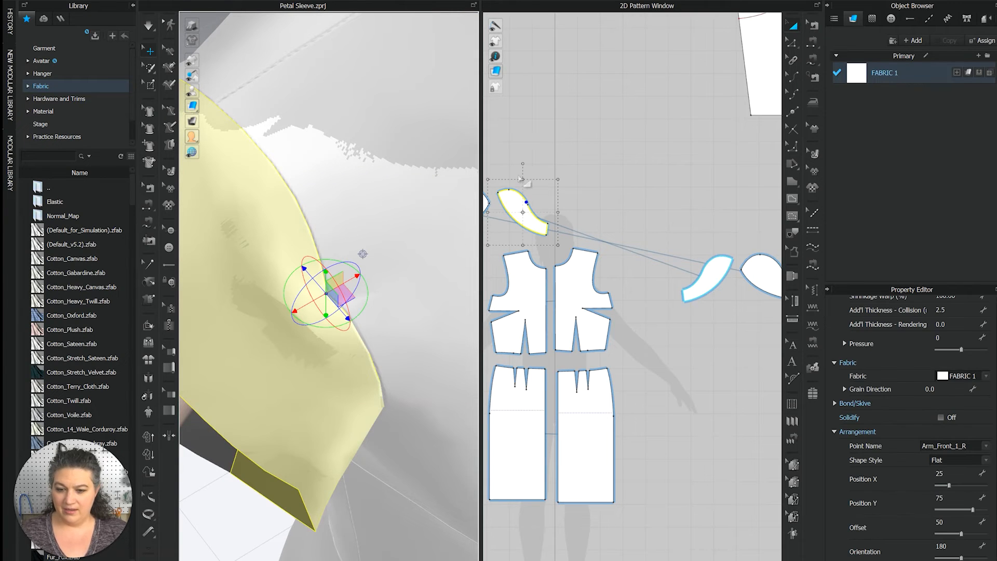
scroll(522, 178, "up", 6)
scroll(571, 218, "down", 8)
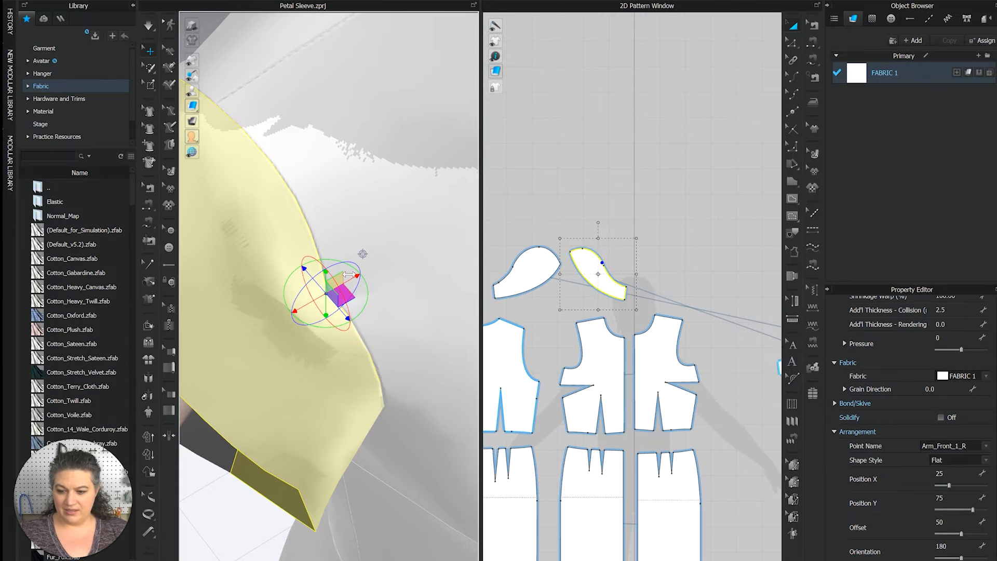
- Check the sewing between the front petal and the right front bodice armhole, viewing the sleeve from front and side
left_click(589, 350)
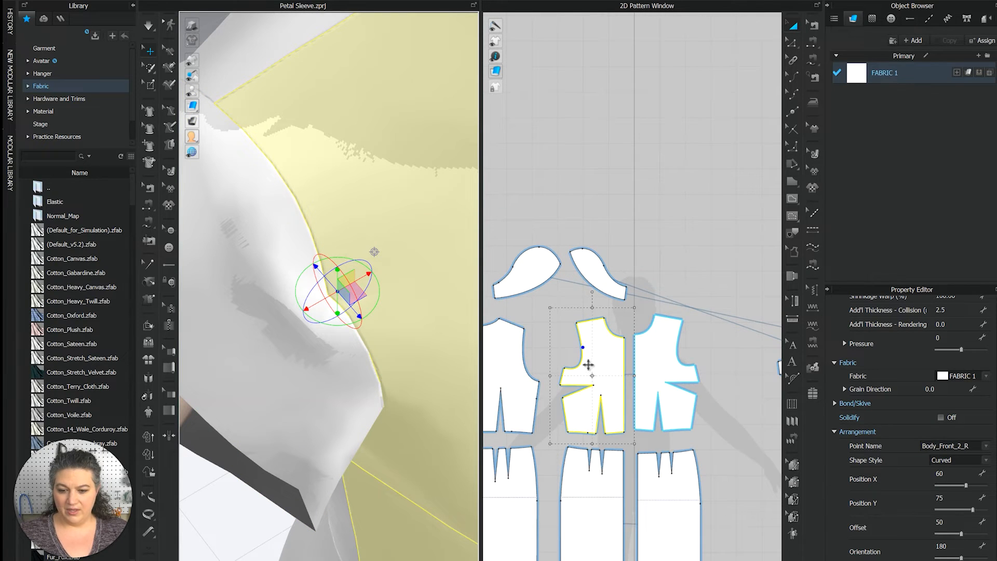
scroll(588, 365, "up", 5)
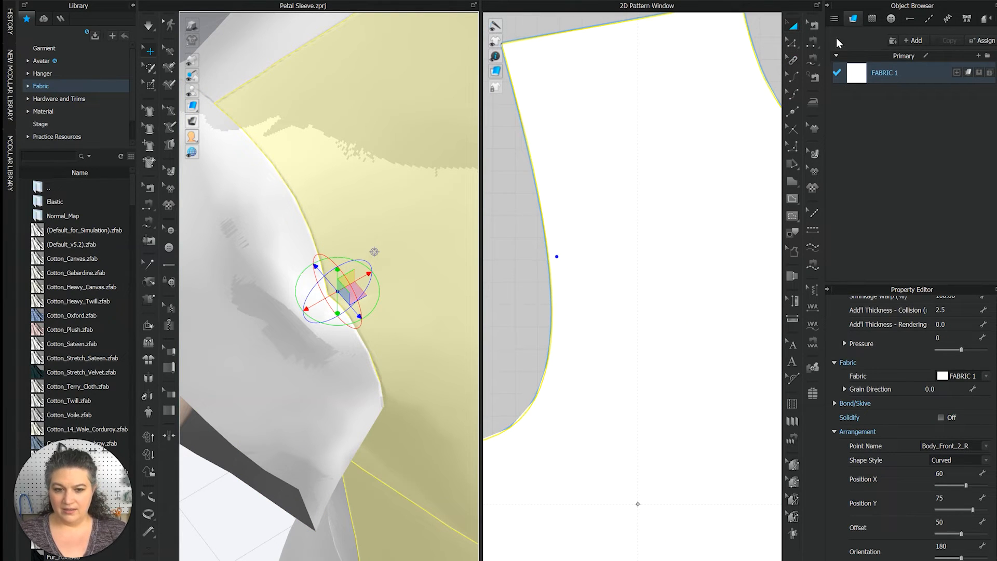
left_click(813, 25)
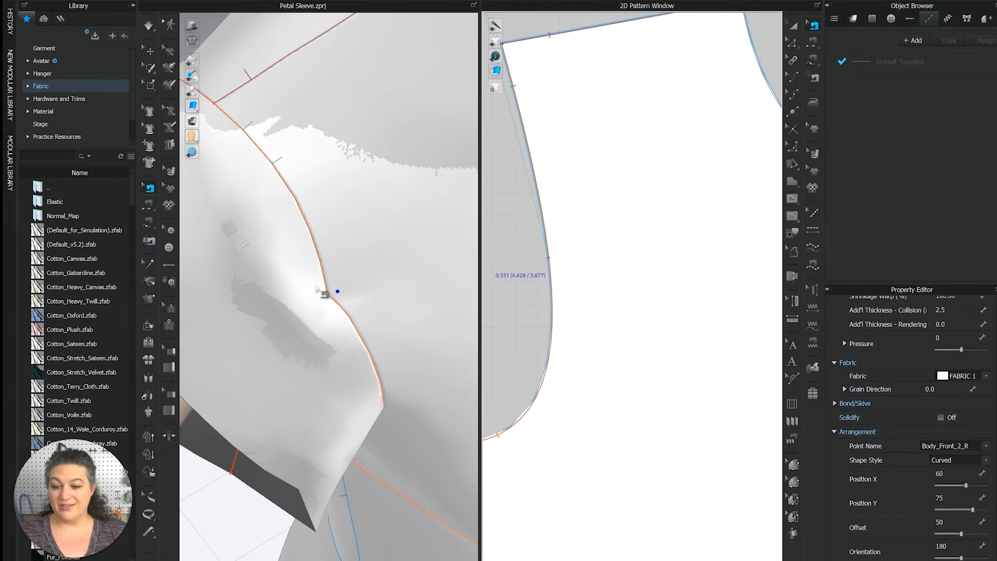
scroll(385, 294, "down", 4)
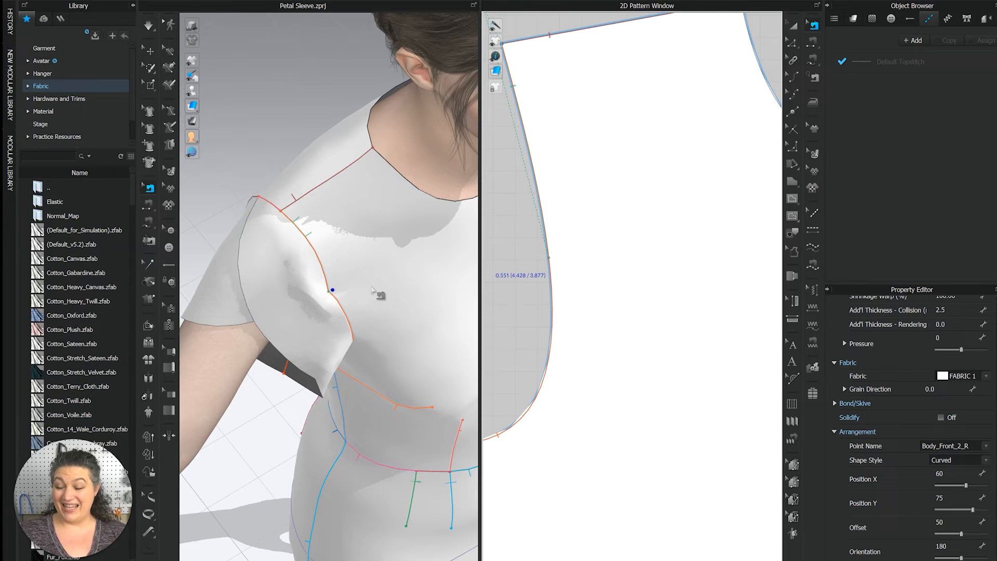
scroll(369, 323, "down", 3)
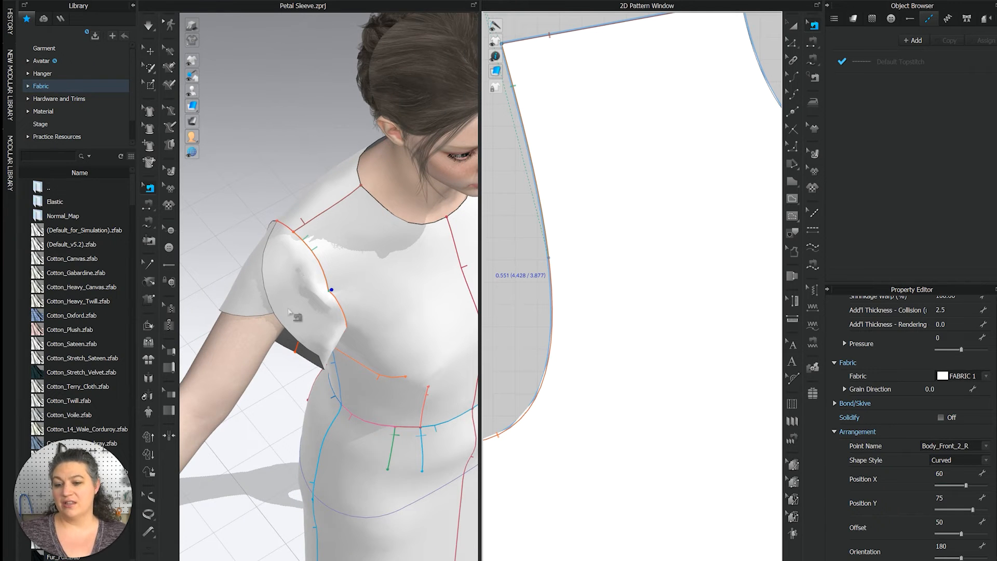
right_click_drag(293, 291, 328, 275)
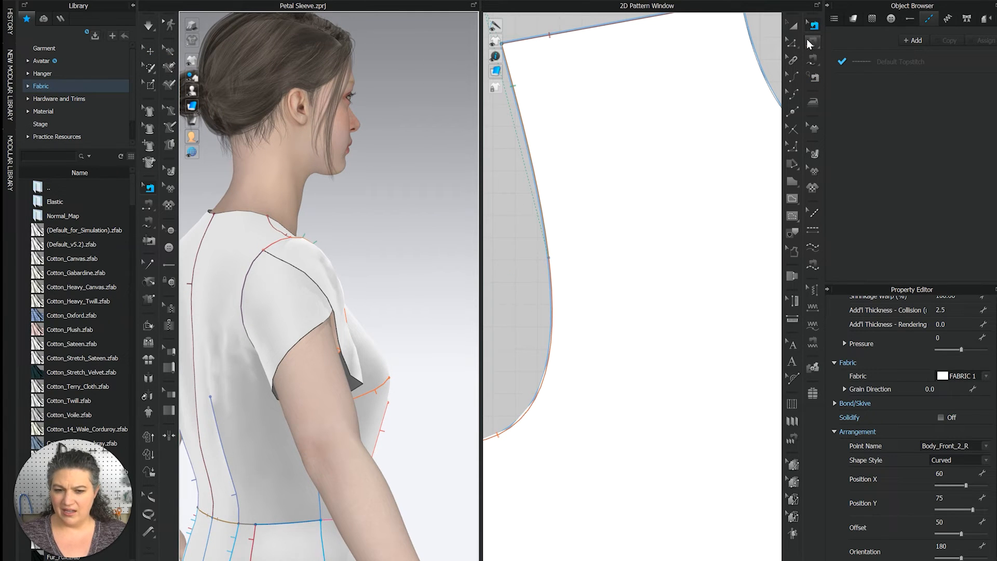
- Pull the right front petal outward, away from the armhole, and simulate the garment again
left_click(792, 42)
left_click(661, 147)
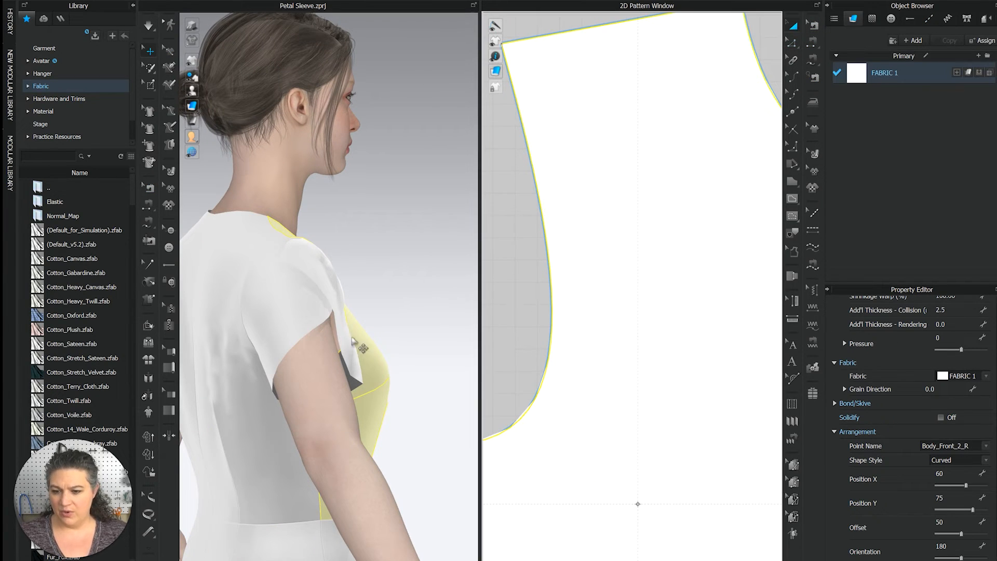
key("2")
left_click(271, 281)
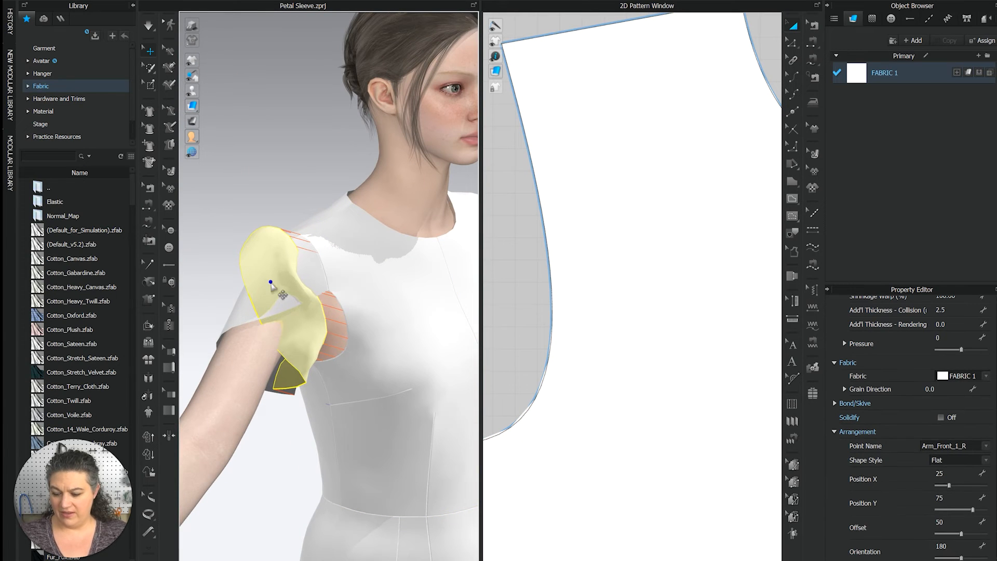
left_click(297, 304)
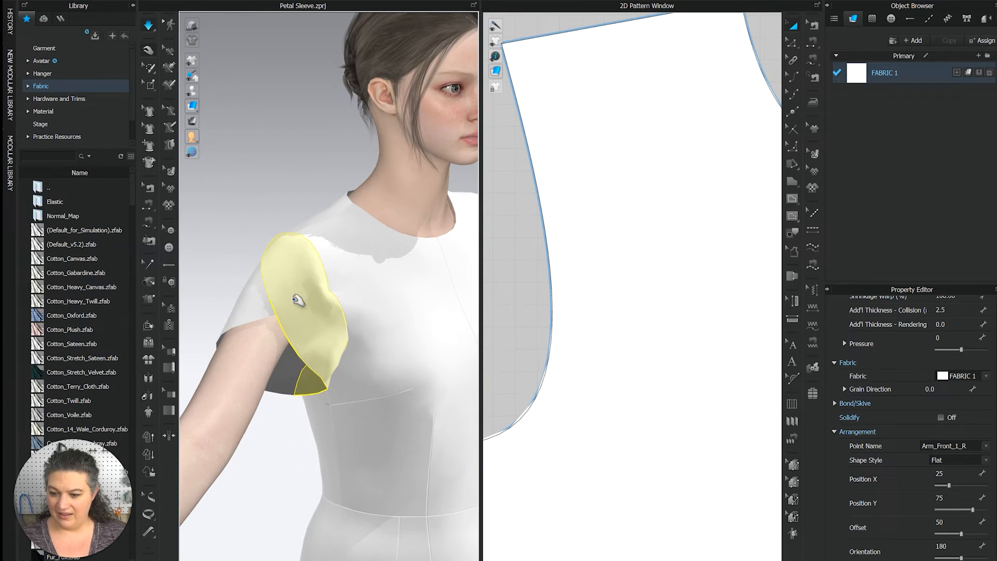
left_click(327, 291)
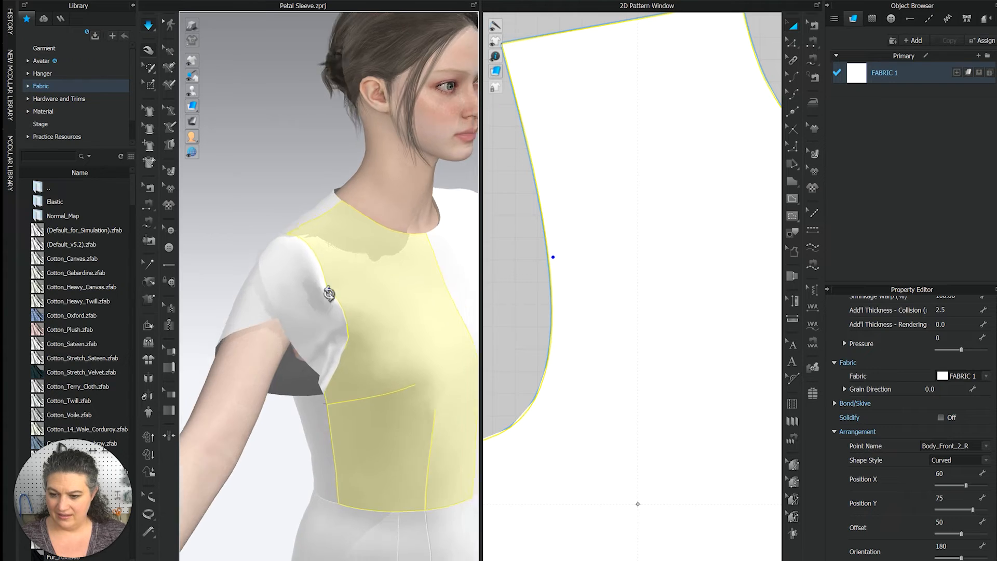
- Inspect the right sleeve from several angles and tug the front petal's underarm end while the simulation runs
right_click_drag(329, 289, 281, 272)
scroll(285, 311, "up", 5)
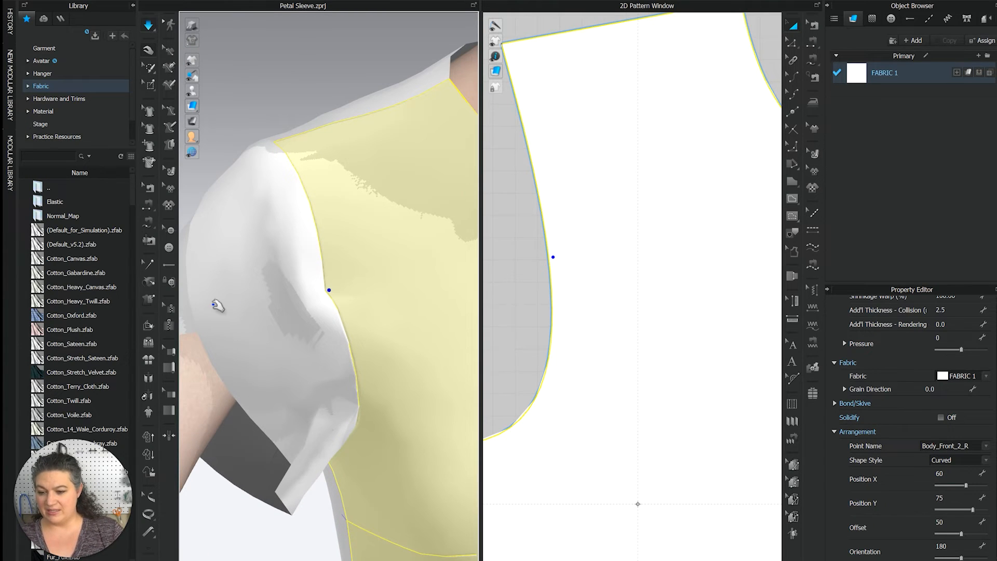
left_click(197, 293)
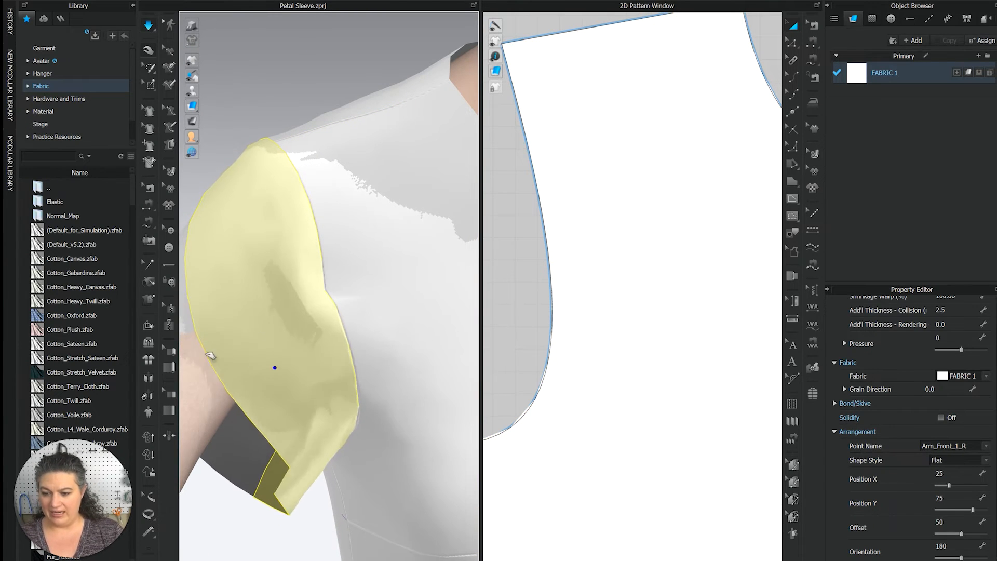
right_click_drag(284, 297, 396, 329)
scroll(278, 319, "down", 2)
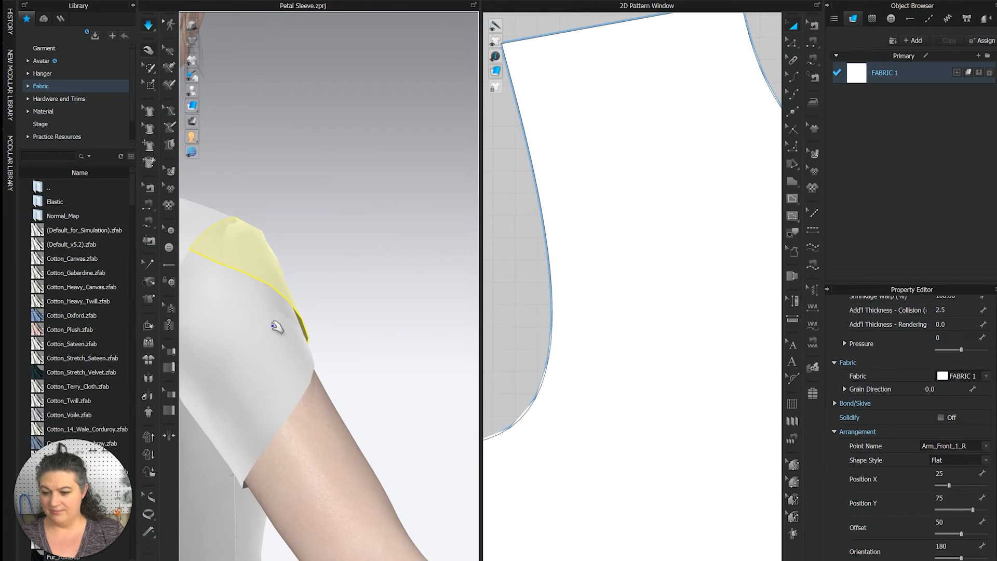
middle_click_drag(277, 327, 391, 312)
right_click_drag(306, 335, 400, 385)
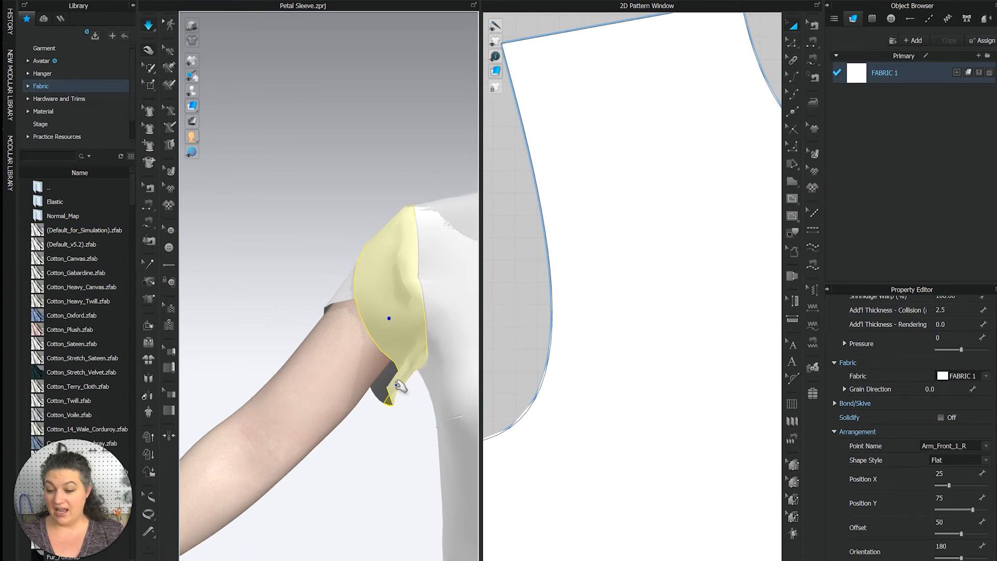
left_click_drag(390, 396, 413, 416)
left_click_drag(393, 349, 381, 337)
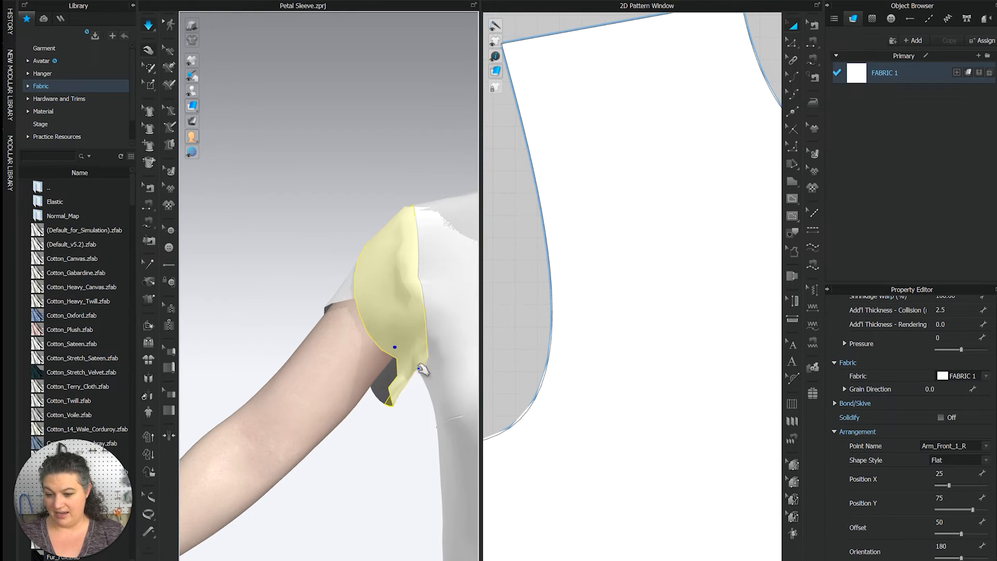
- Move the front petal's lower underarm corner 0.75 in inward along its curved outer edge
scroll(632, 363, "down", 5)
scroll(634, 367, "down", 3)
scroll(694, 283, "up", 8)
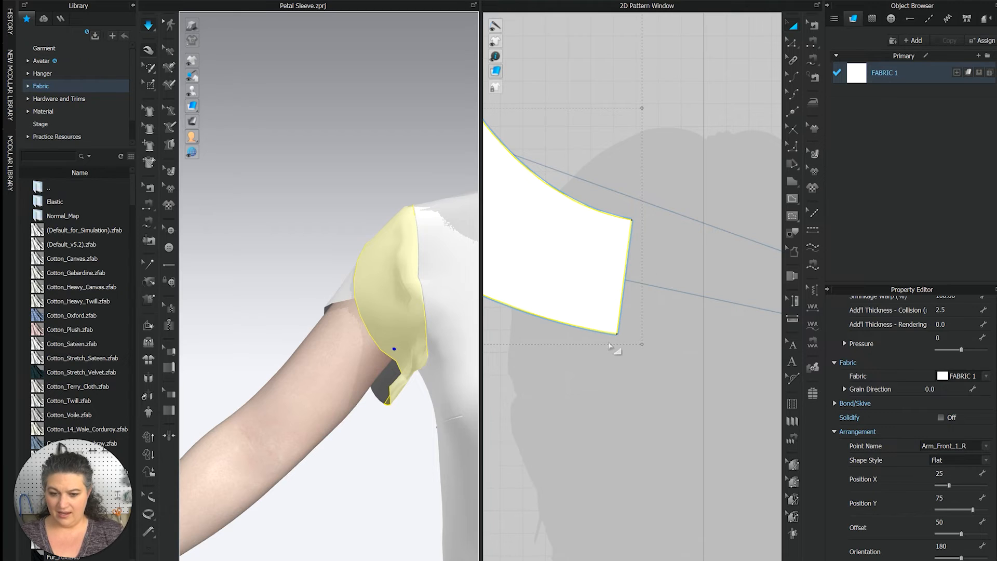
scroll(610, 346, "down", 6)
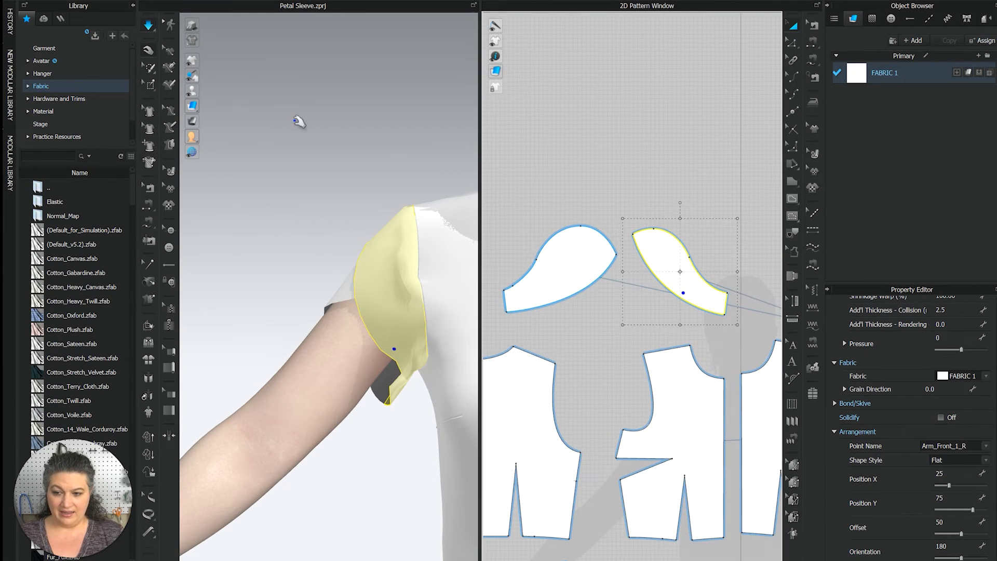
scroll(719, 309, "up", 4)
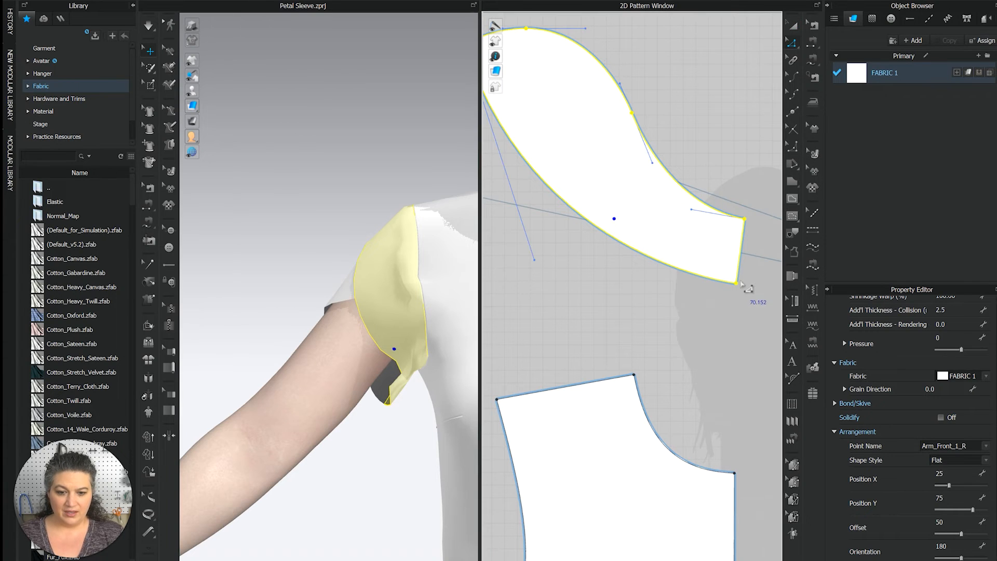
key("z")
left_click(736, 286)
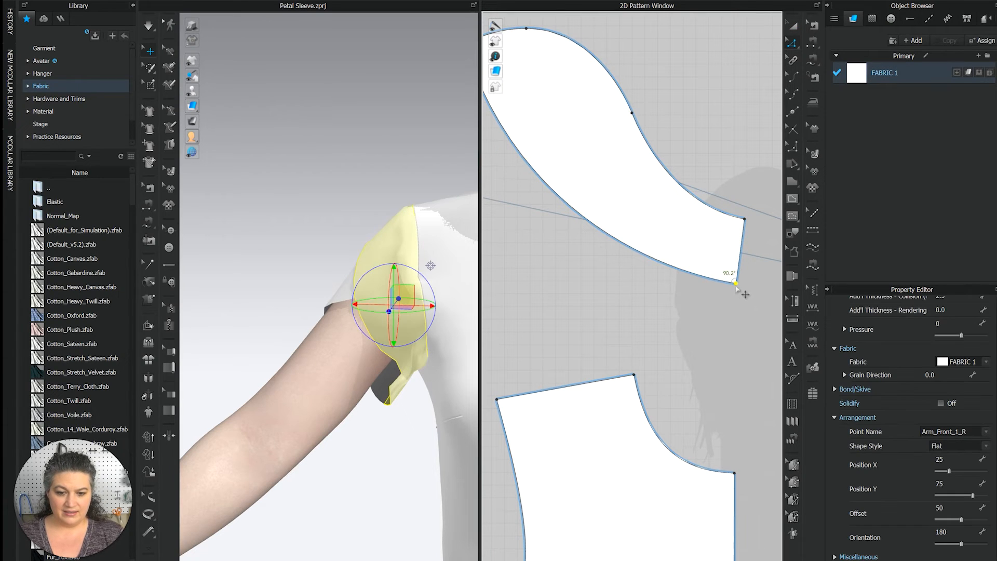
left_click_drag(735, 286, 706, 278)
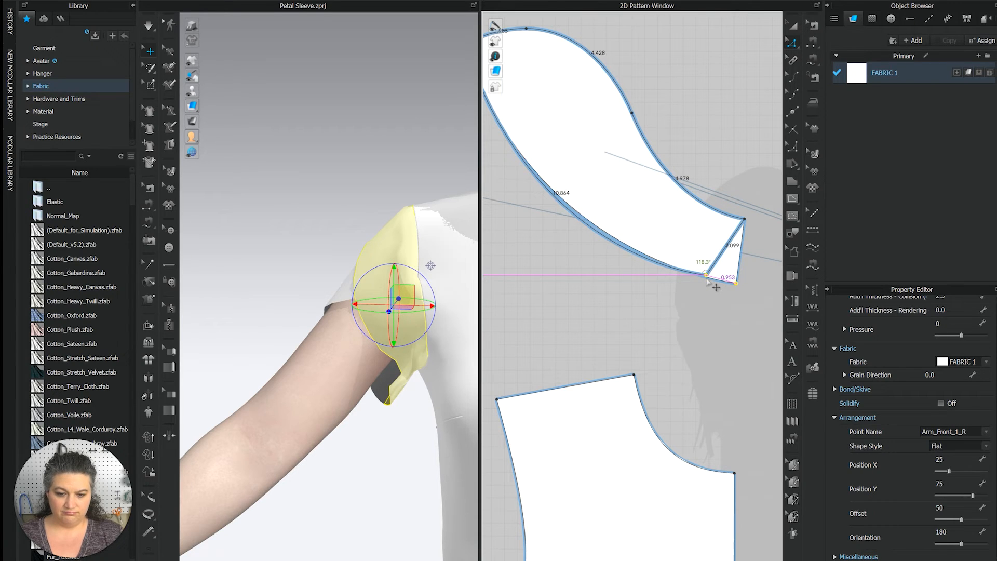
left_click_drag(707, 281, 712, 281)
right_click(712, 281)
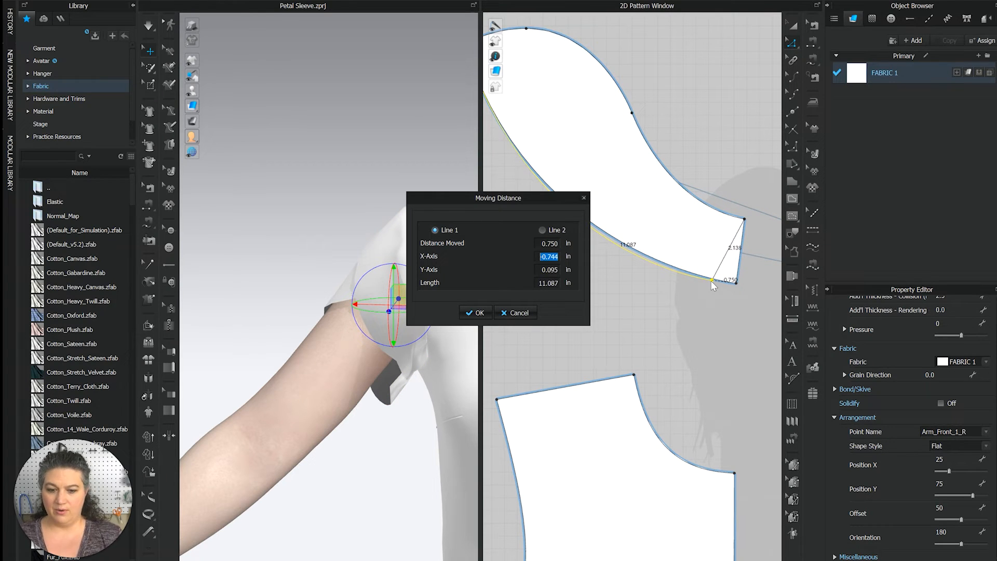
left_click(473, 313)
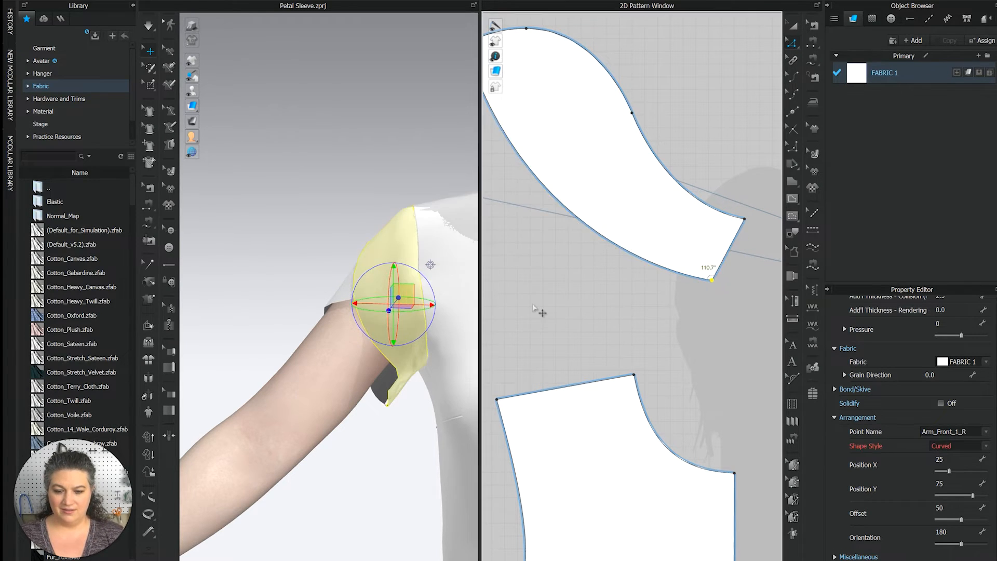
- Move the back petal's lower underarm corner inward by 0.75 in along its outer edge and simulate the garment
scroll(752, 282, "up", 5)
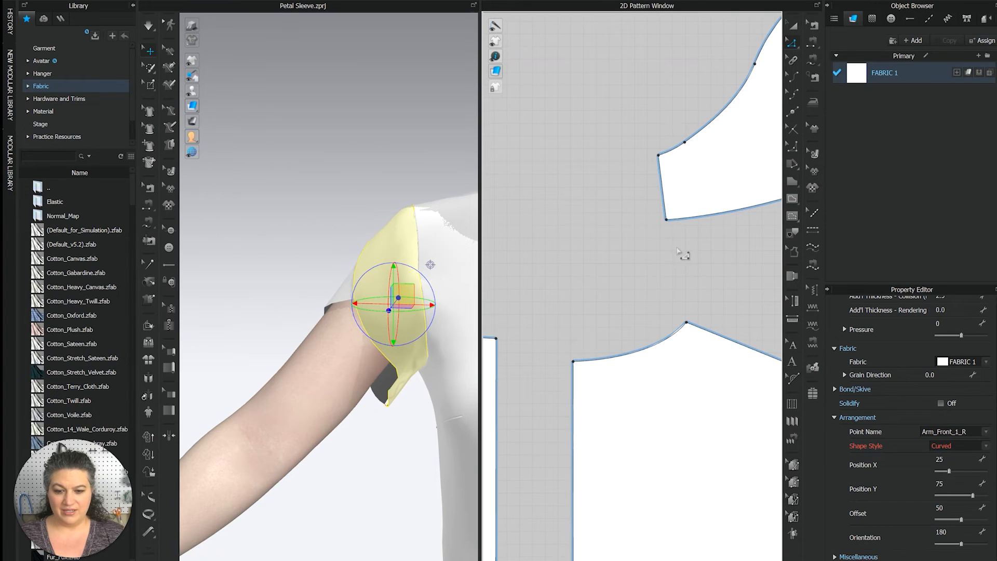
right_click_drag(682, 255, 561, 307)
left_click_drag(549, 273, 570, 275)
right_click(570, 275)
type("0.75")
key("Tab")
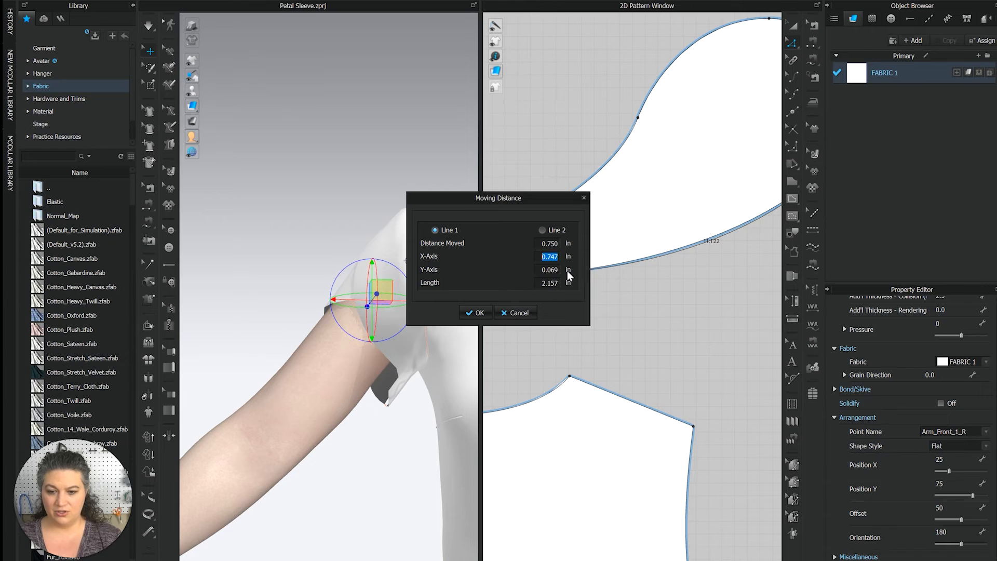
left_click(474, 312)
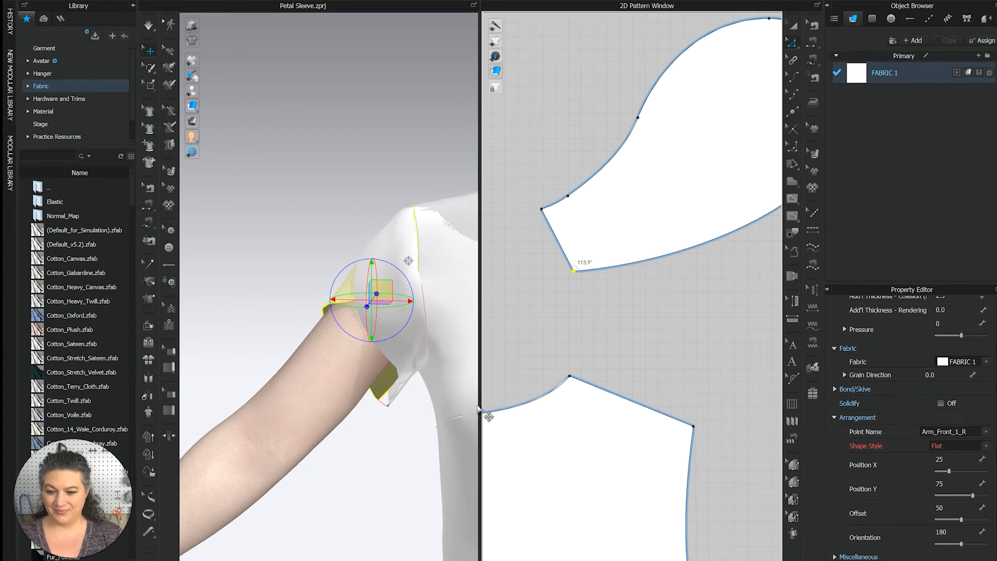
key("space")
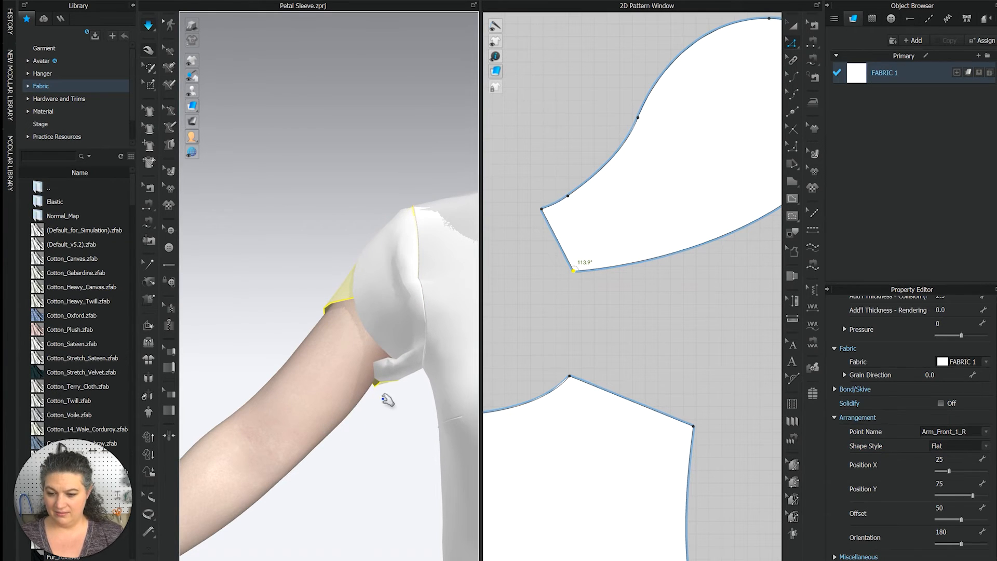
- Tug the underarm ends of the right sleeve's front and back petals downward while the simulation runs
left_click(387, 399)
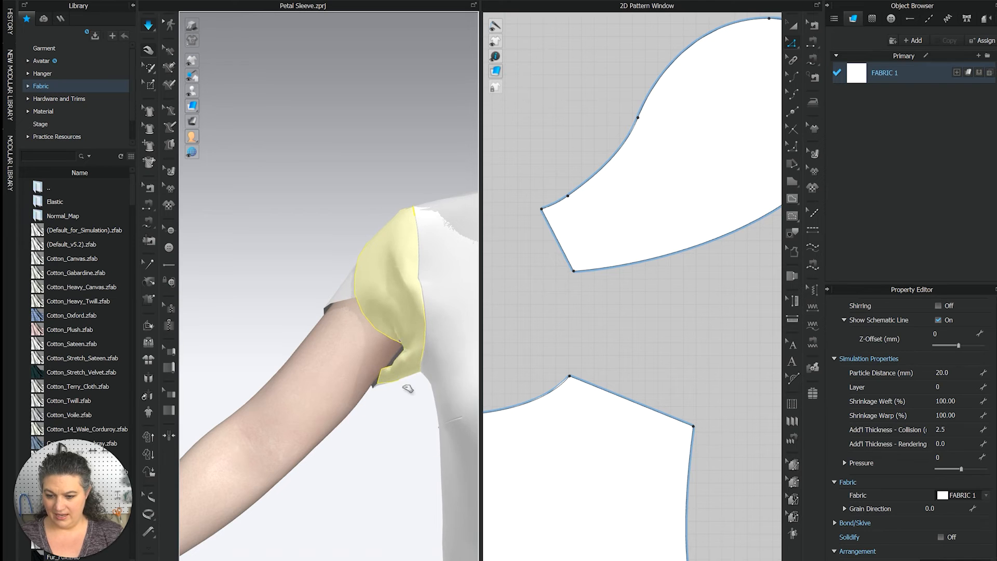
left_click_drag(403, 387, 427, 412)
right_click_drag(394, 378, 453, 389)
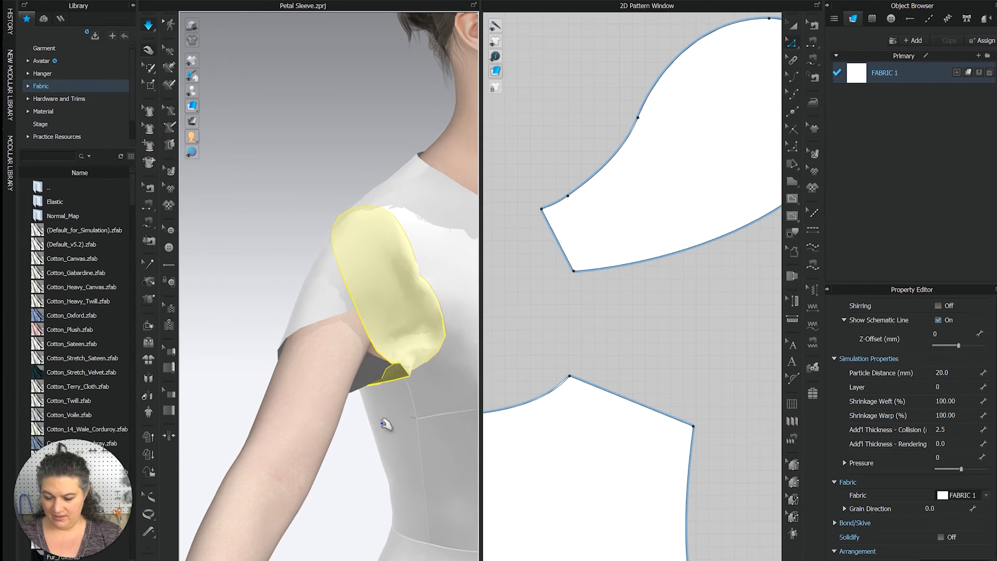
left_click_drag(378, 384, 379, 396)
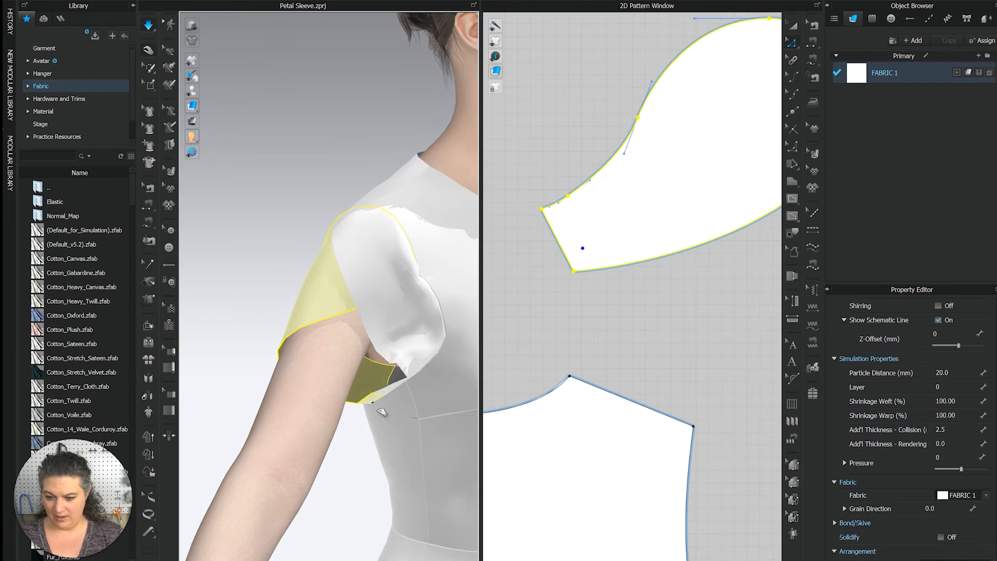
right_click_drag(382, 412, 379, 369)
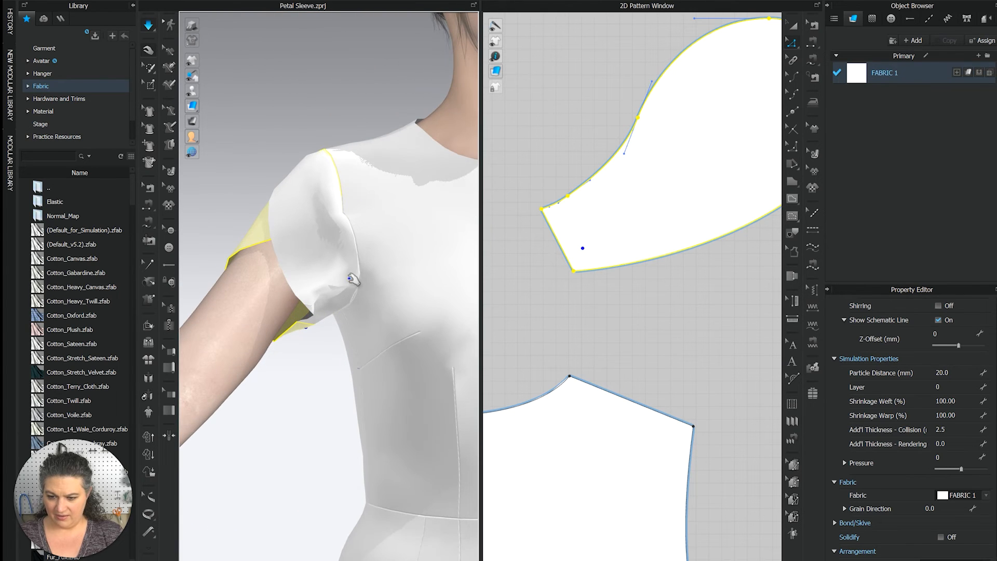
- Pull the right front petal's lower armhole area toward the bodice to smooth it, and stop the simulation
scroll(386, 326, "down", 2)
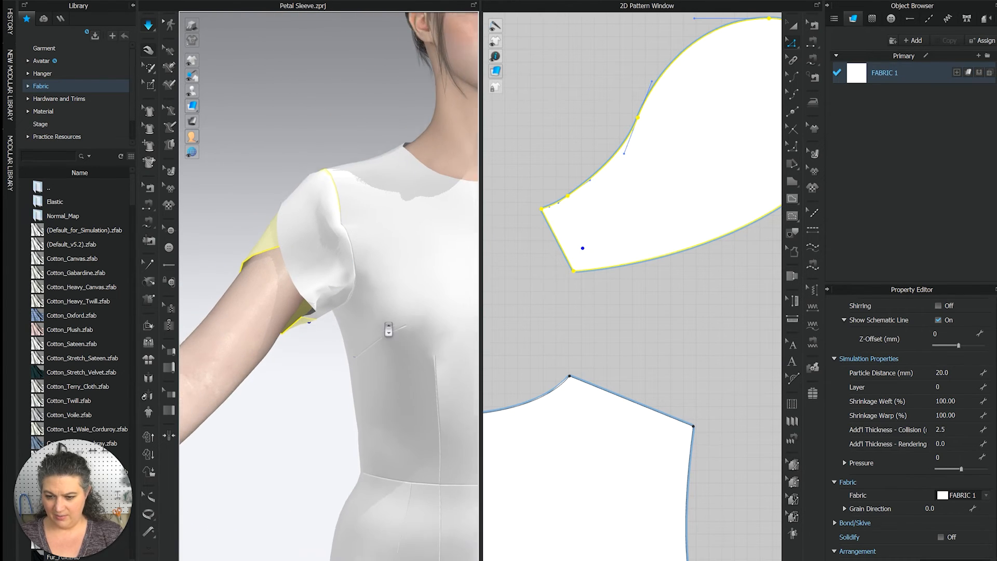
scroll(383, 297, "up", 5)
scroll(386, 274, "down", 5)
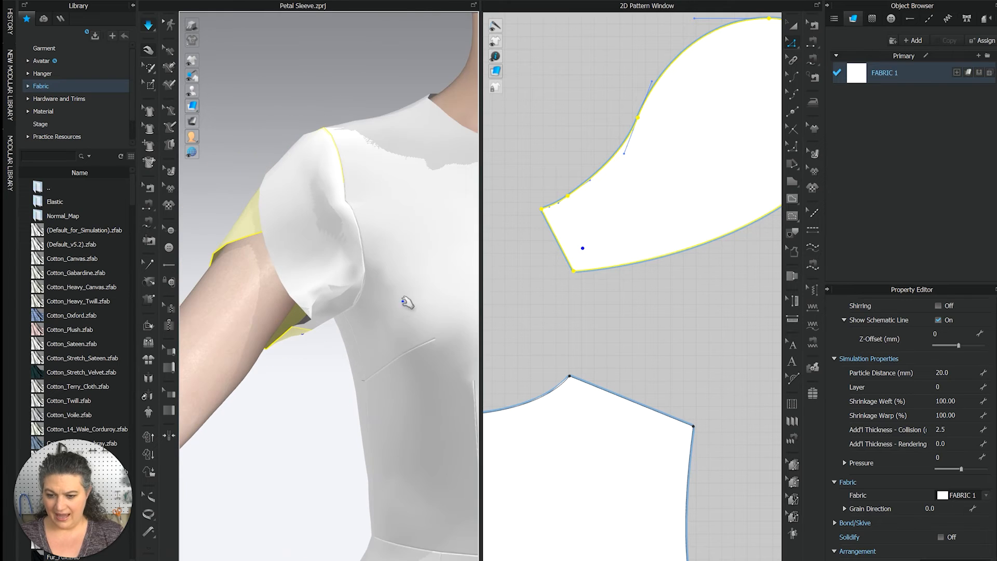
left_click_drag(360, 292, 380, 283)
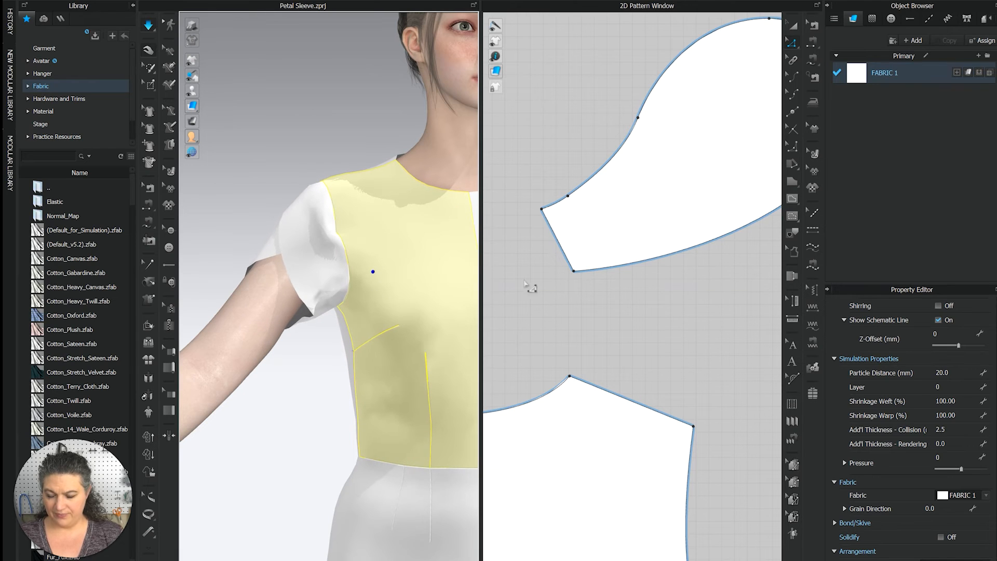
key("space")
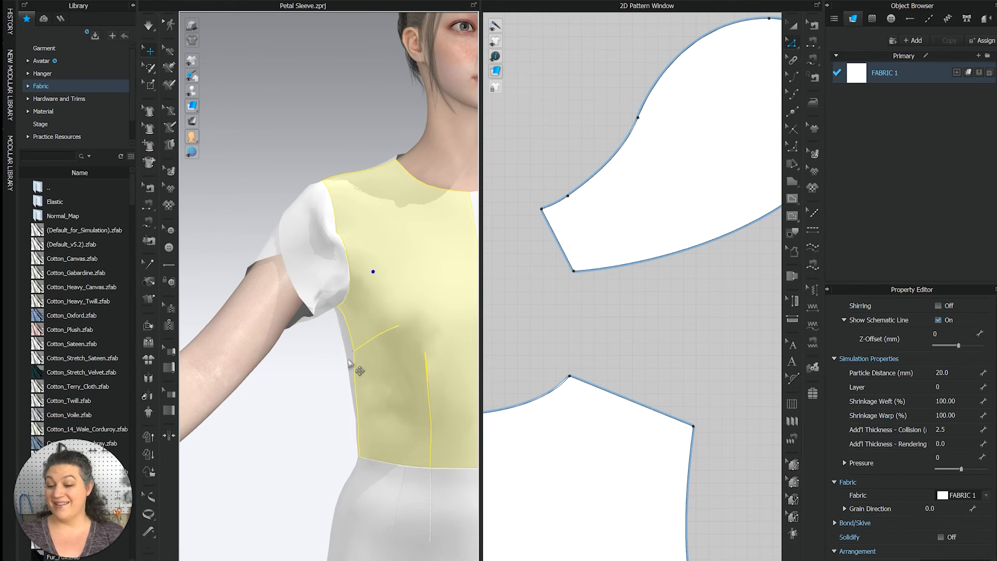
right_click_drag(407, 321, 270, 346)
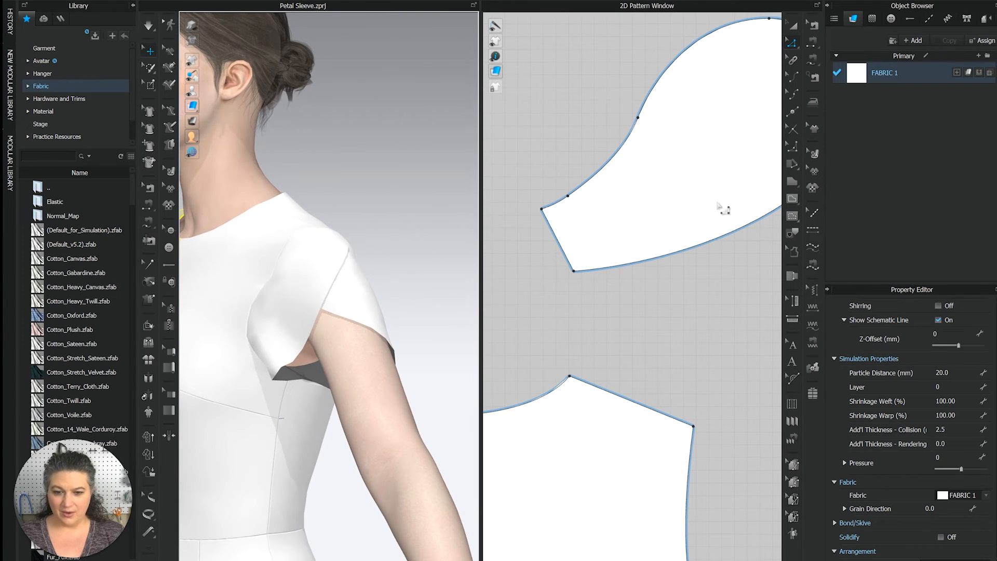
- Add a second fabric for the sleeve petals and set its color to Violet 1
scroll(723, 208, "down", 6)
scroll(514, 311, "up", 2)
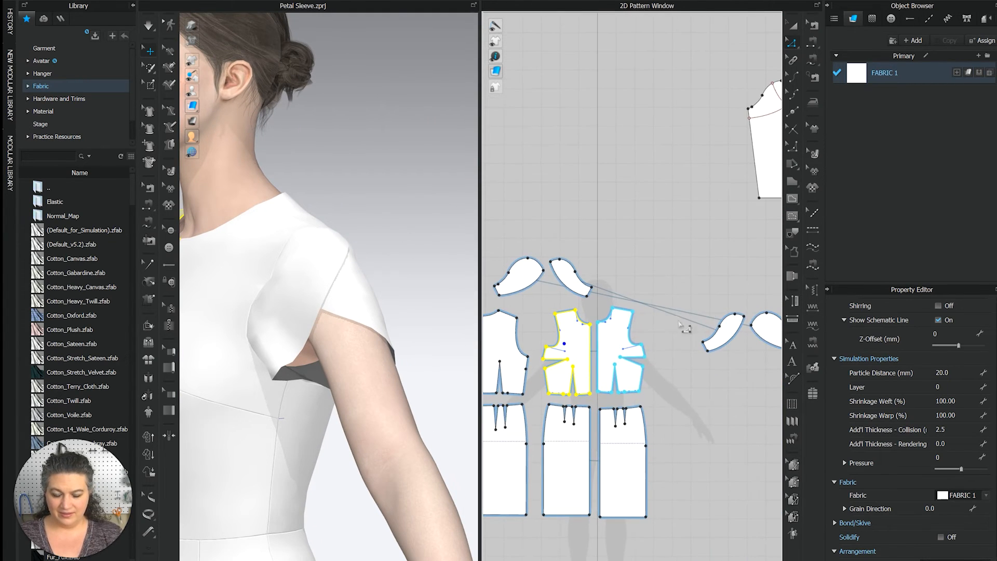
right_click_drag(680, 324, 665, 308)
middle_click_drag(705, 360, 691, 355)
left_click(740, 305)
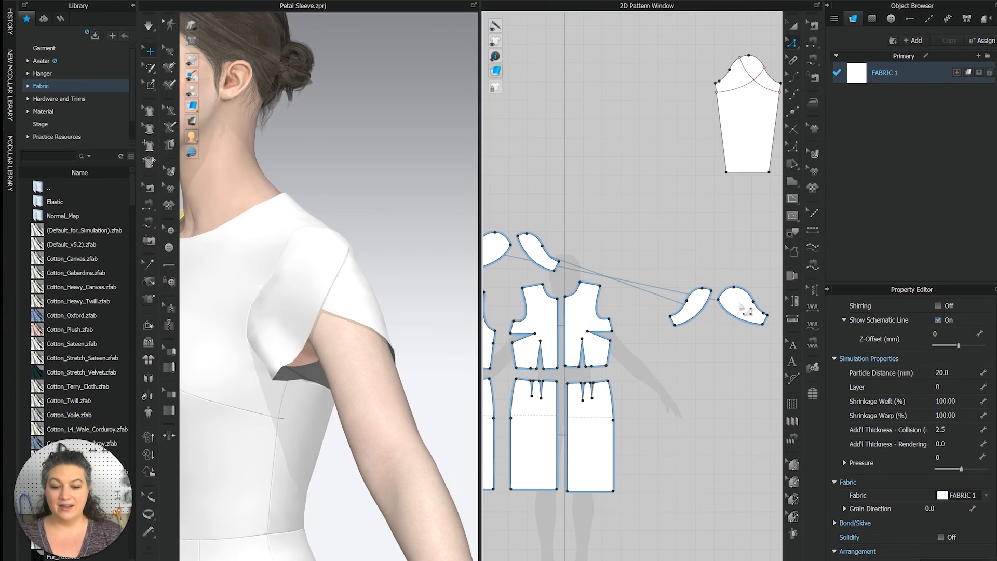
left_click_drag(759, 284, 653, 353)
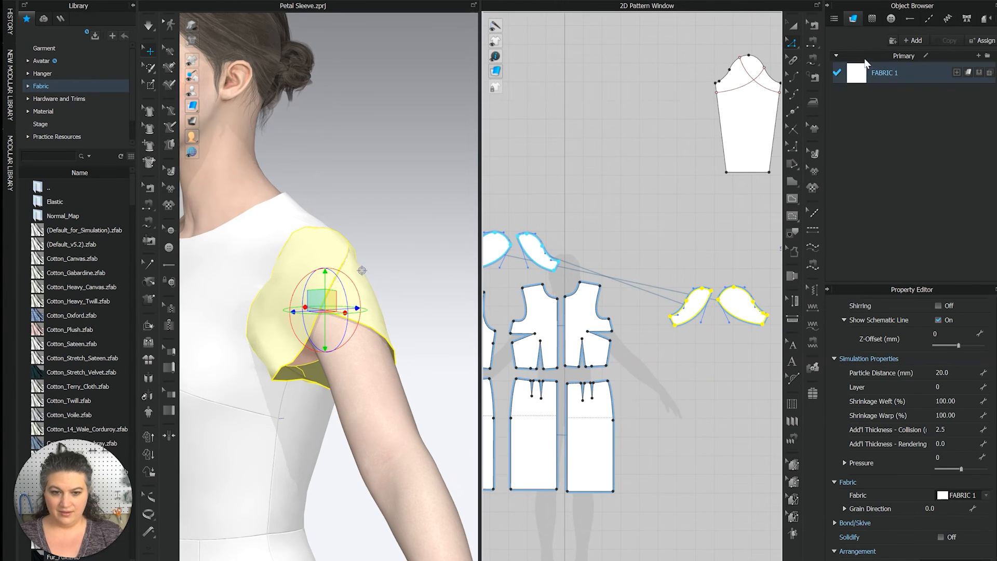
left_click(913, 40)
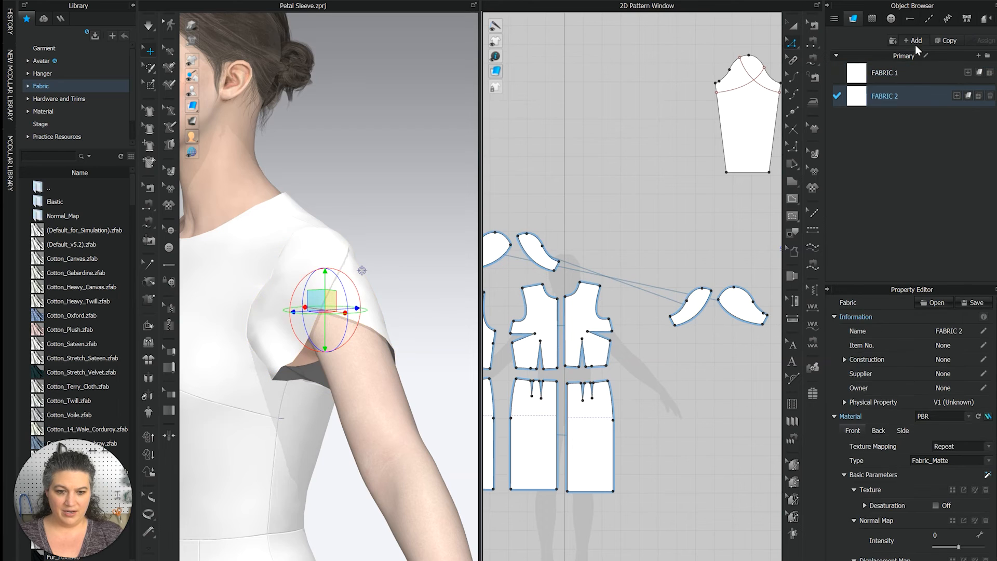
scroll(970, 428, "down", 2)
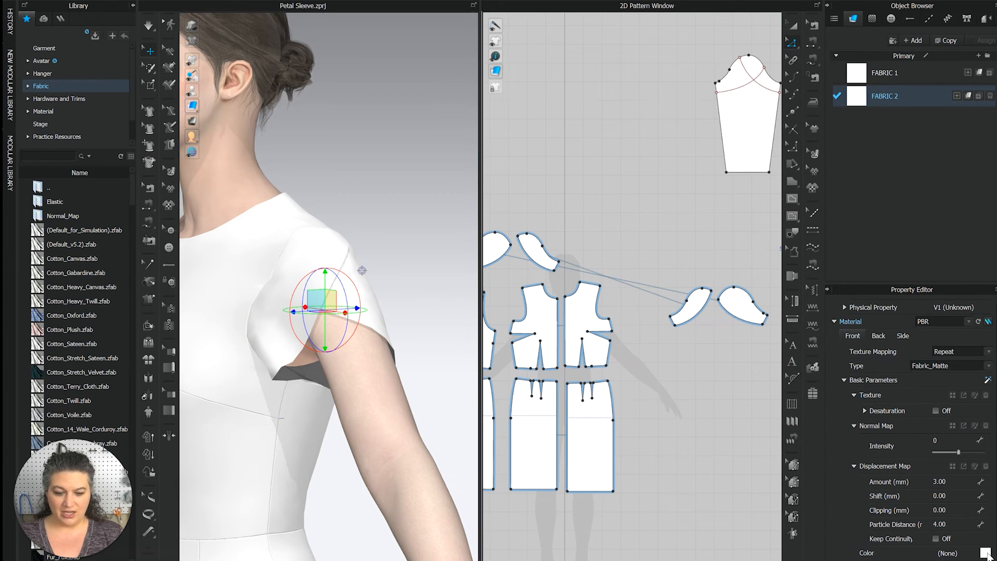
left_click(985, 553)
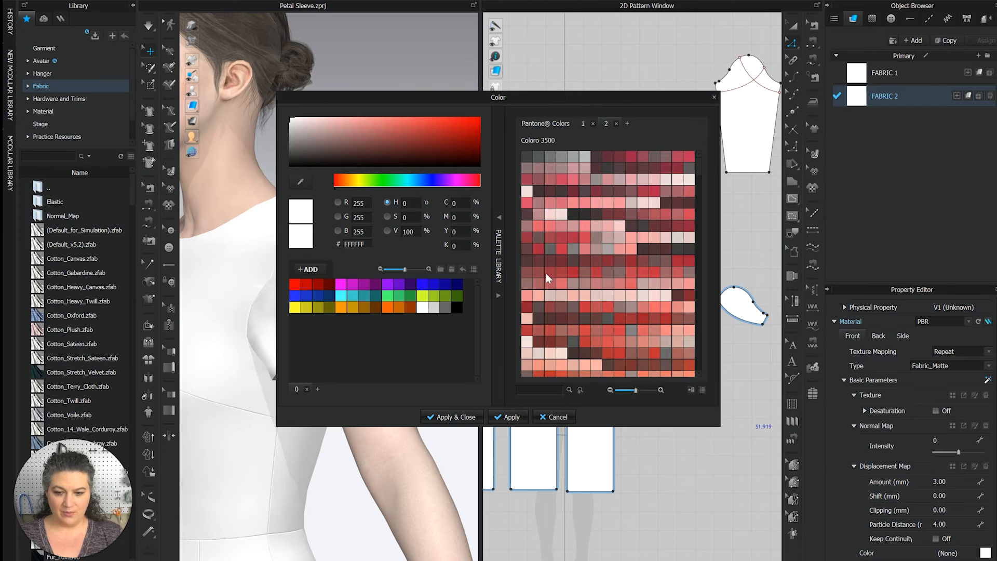
left_click(392, 286)
left_click(451, 416)
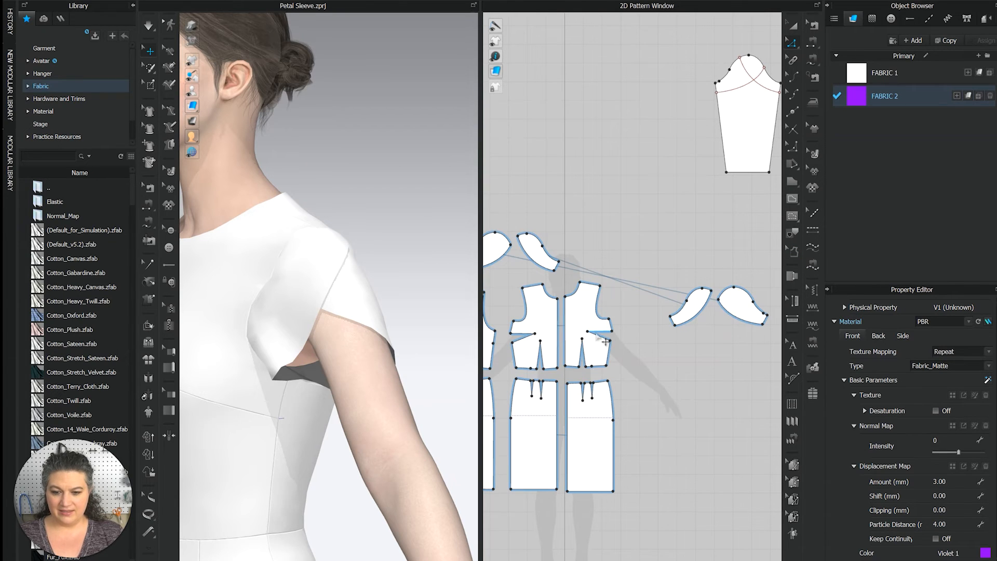
- Assign the violet FABRIC 2 to all four sleeve petals
left_click(741, 305)
left_click_drag(778, 282, 666, 355)
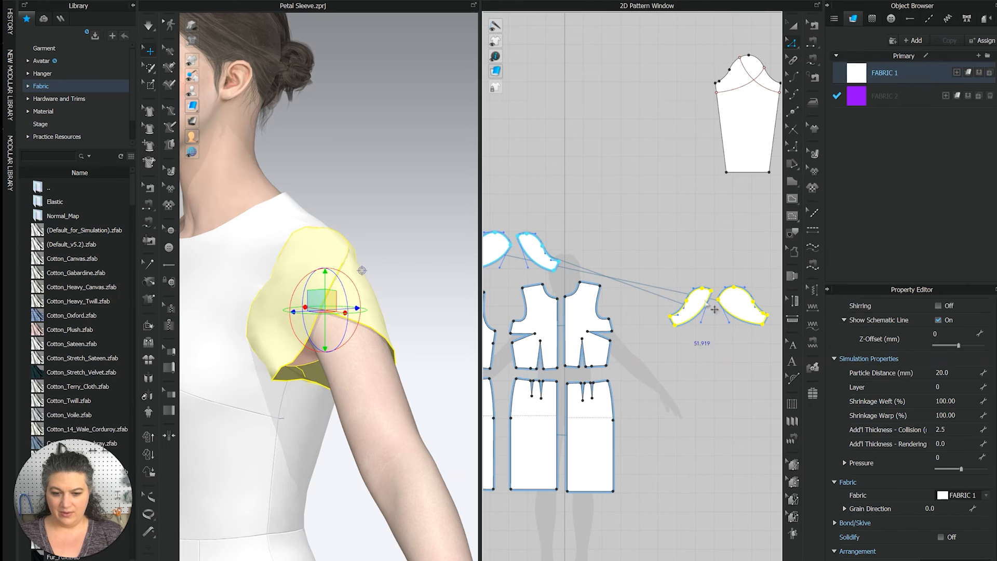
left_click(968, 97)
right_click_drag(665, 264, 740, 257)
left_click_drag(660, 177, 540, 255)
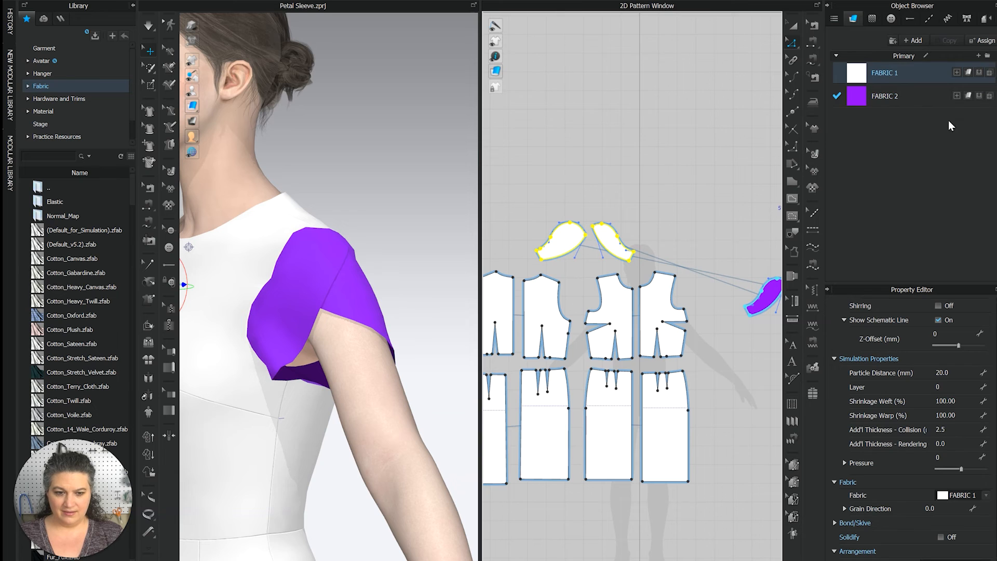
left_click(978, 97)
- Simulate the dress, examine the left sleeve from the front and around the underarm, and stop the simulation
key("0")
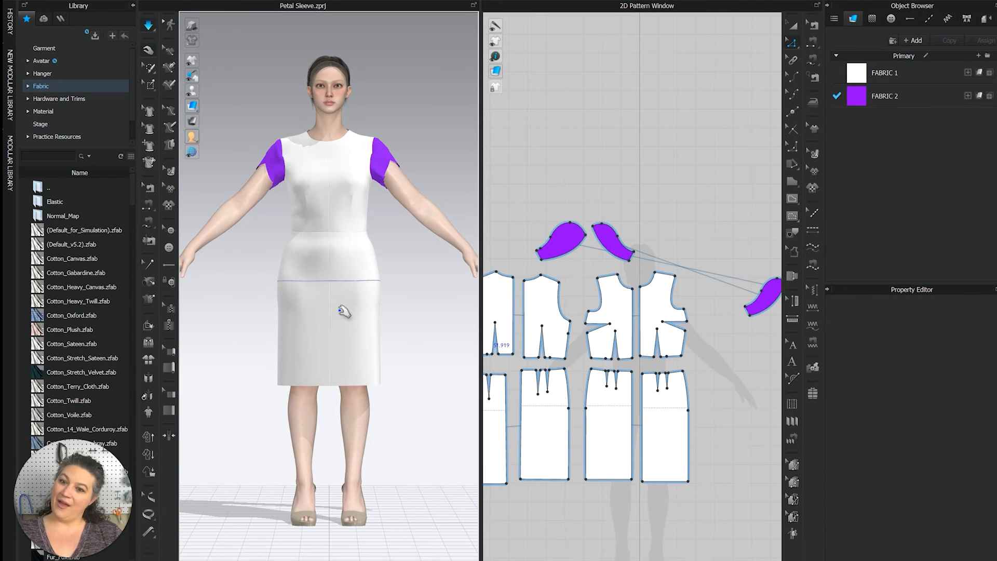
scroll(403, 189, "up", 3)
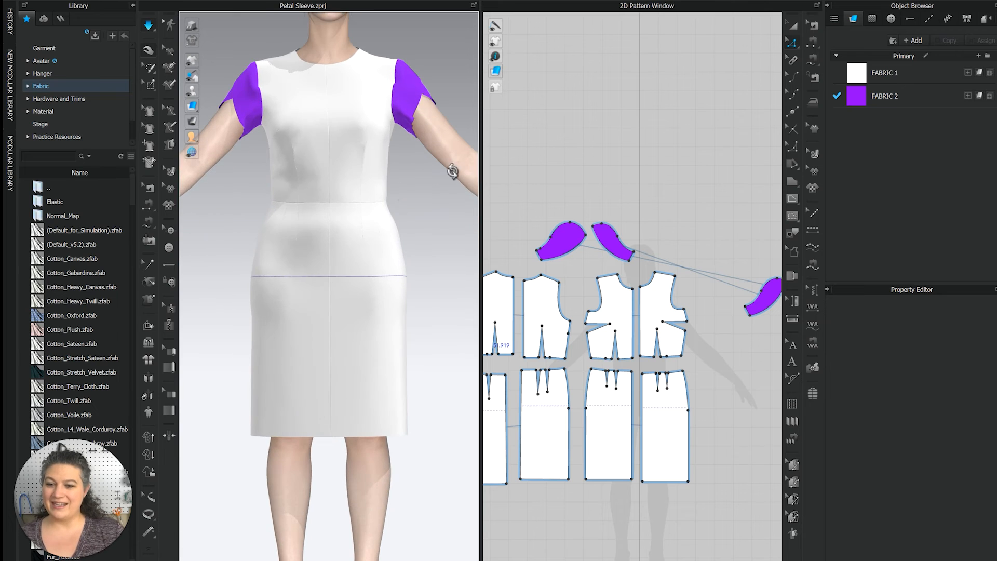
right_click_drag(452, 172, 423, 212)
scroll(418, 214, "up", 6)
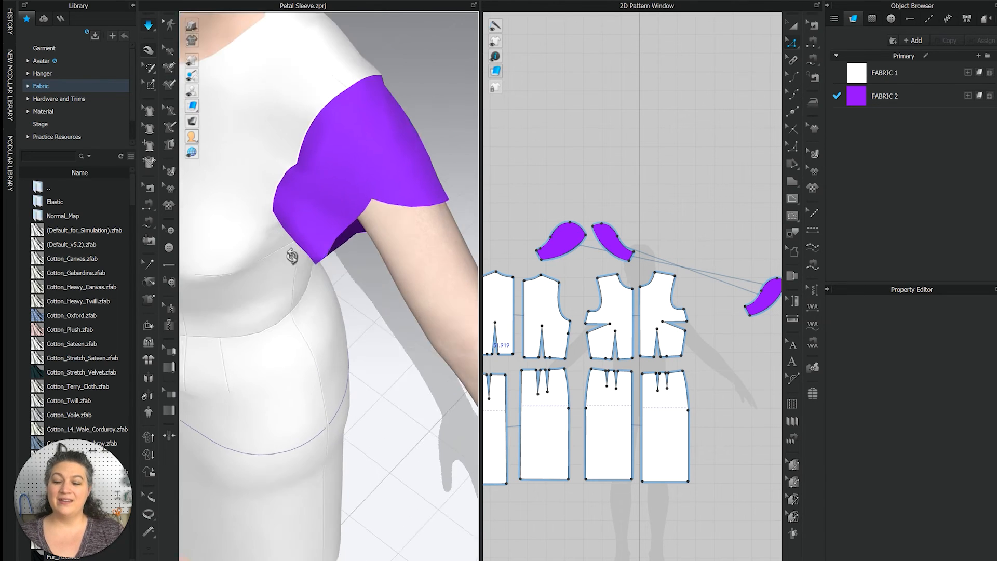
right_click_drag(291, 255, 378, 276)
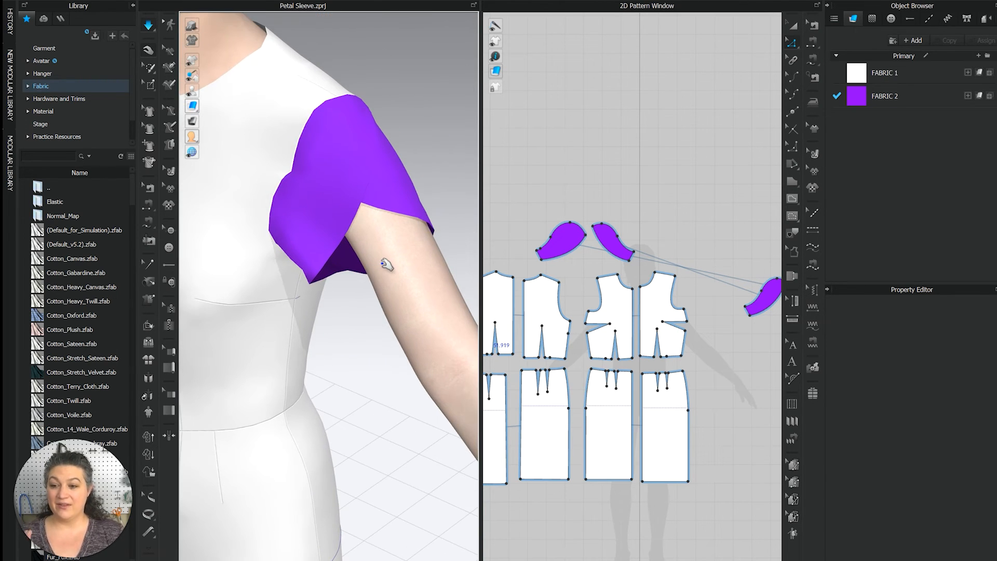
key("space")
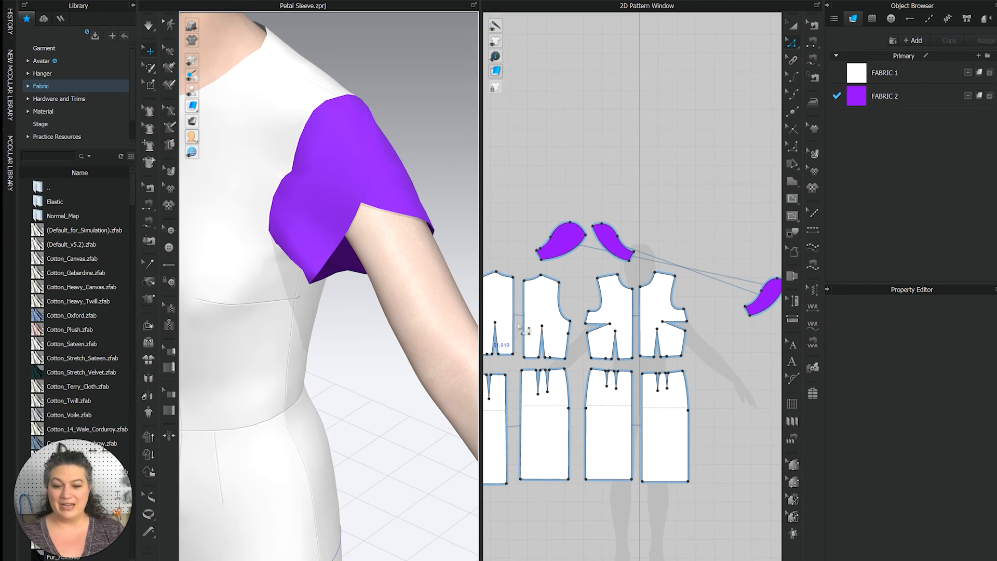
- Move the left sleeve's front petal to the other side of the back petal, with their underarm edges facing across a small gap
middle_click_drag(683, 272, 546, 279)
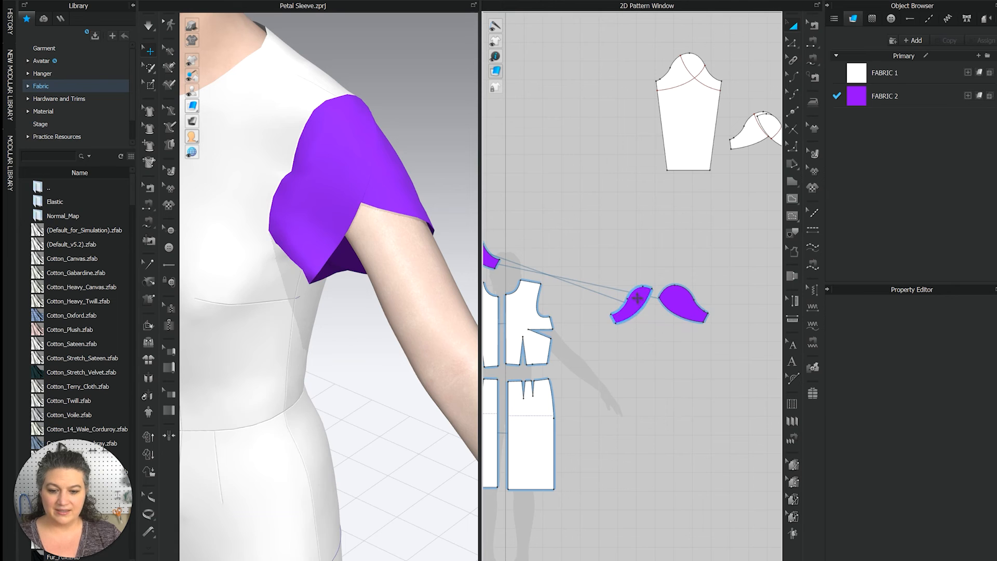
left_click(696, 309)
scroll(736, 313, "up", 2)
scroll(736, 313, "up", 6)
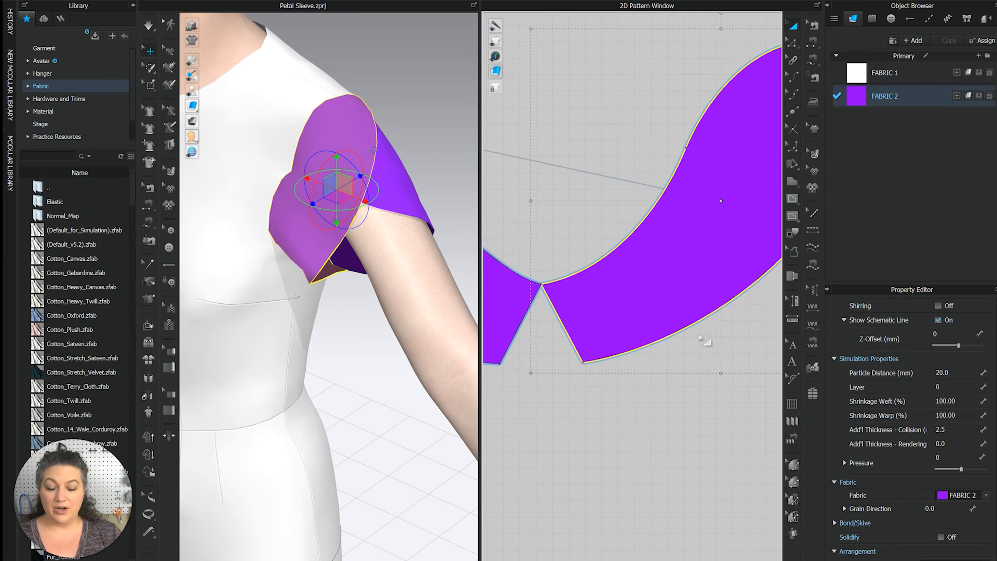
left_click_drag(604, 292, 637, 306)
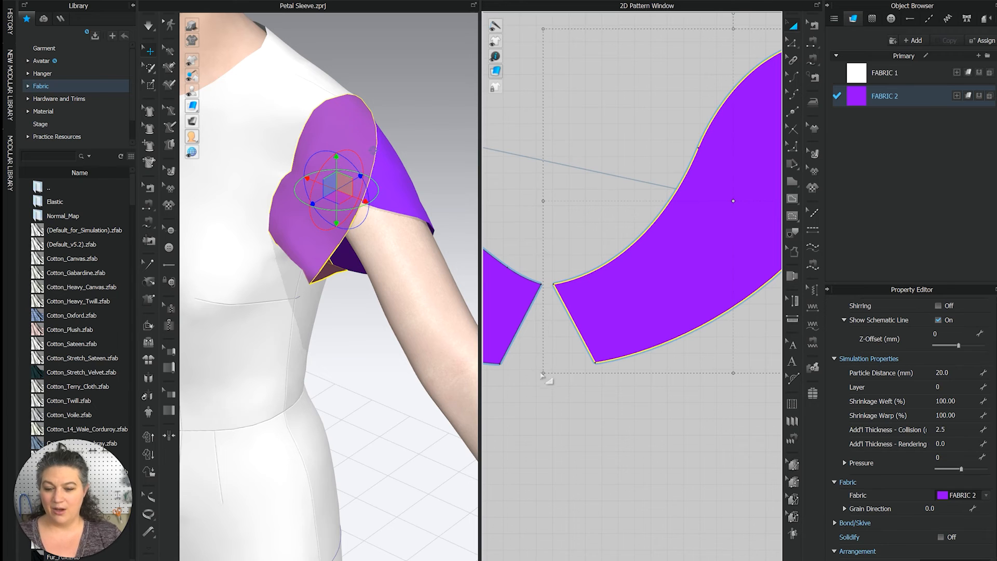
right_click_drag(551, 344, 579, 327)
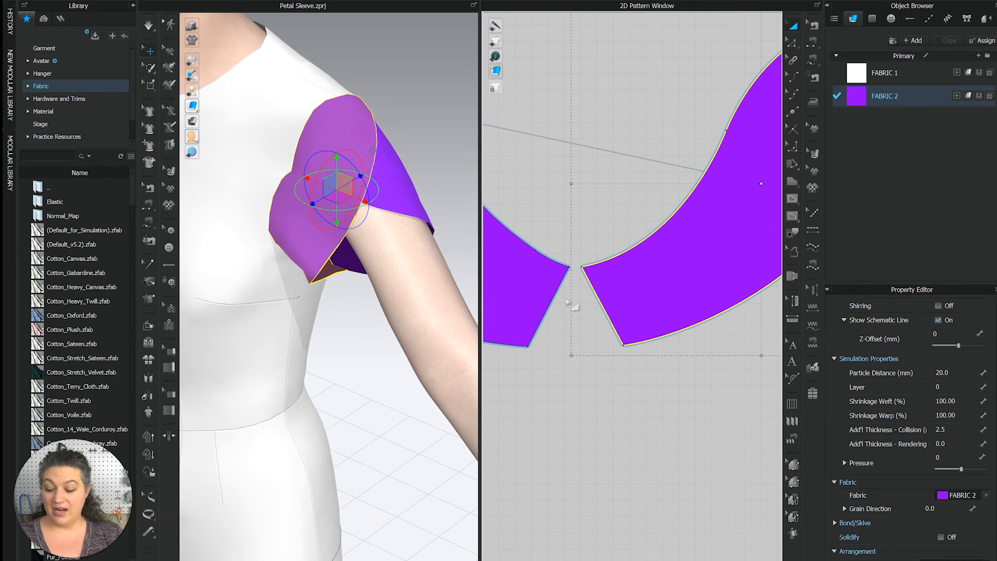
- Merge the left sleeve's front and back petals along their underarm edges
key("z")
left_click(548, 307)
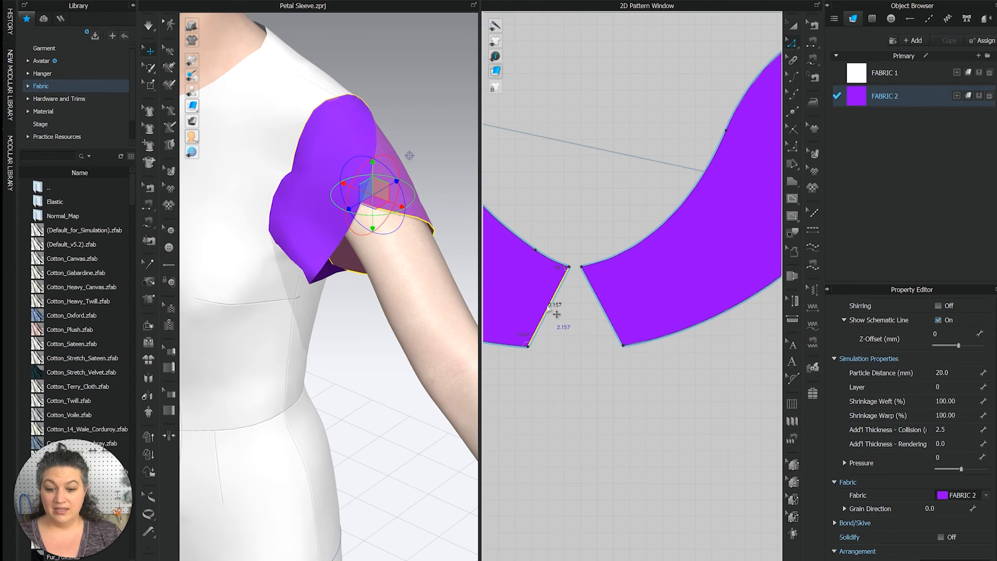
right_click(598, 297)
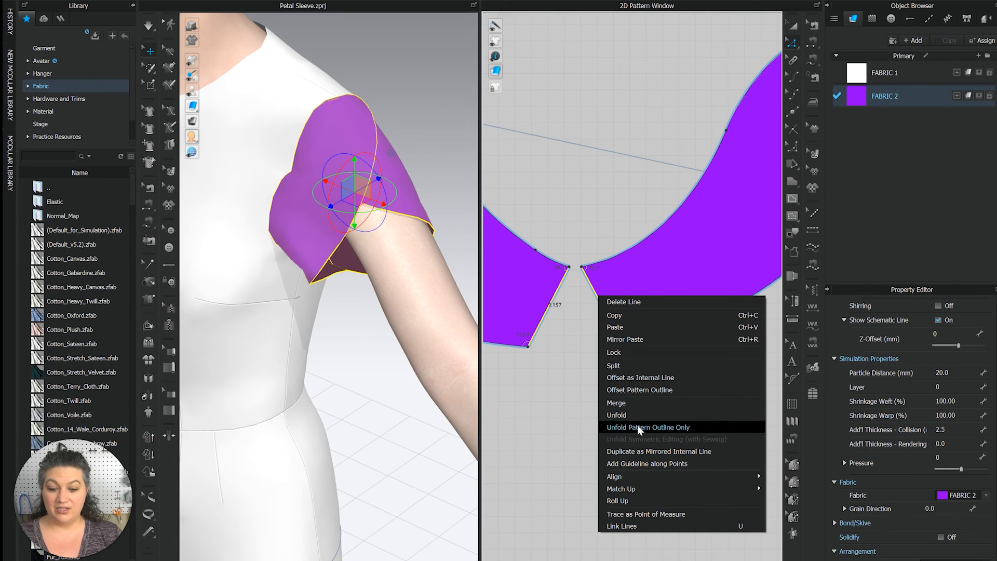
left_click(640, 401)
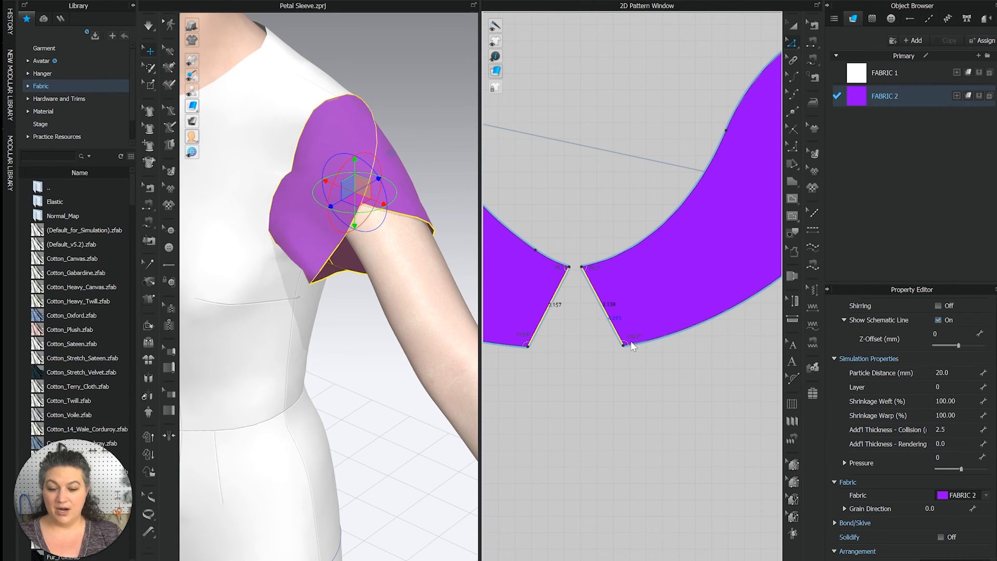
- Examine the merged petal piece at the underarm join, both in the flat pattern and on the avatar
scroll(631, 343, "down", 3)
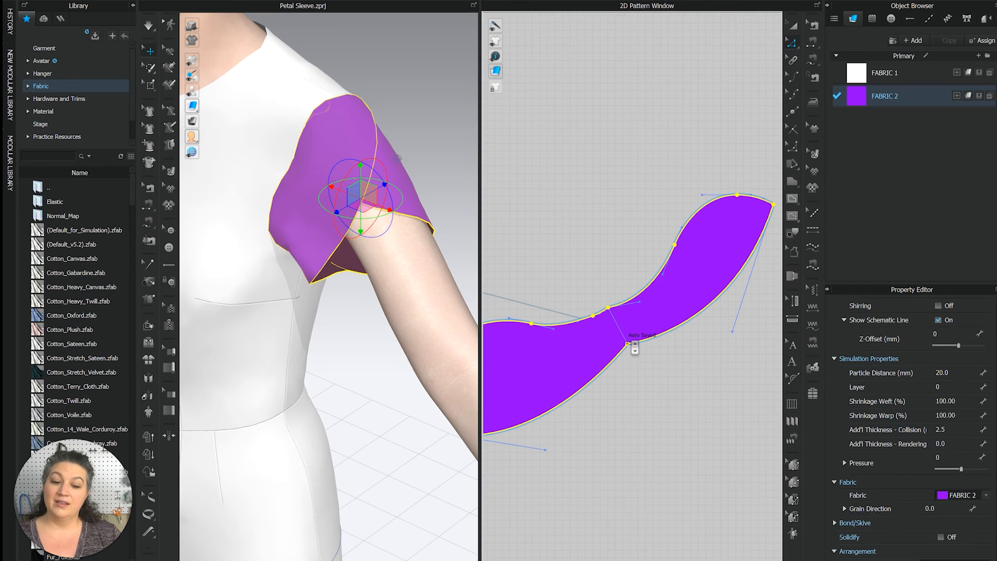
scroll(613, 375, "down", 3)
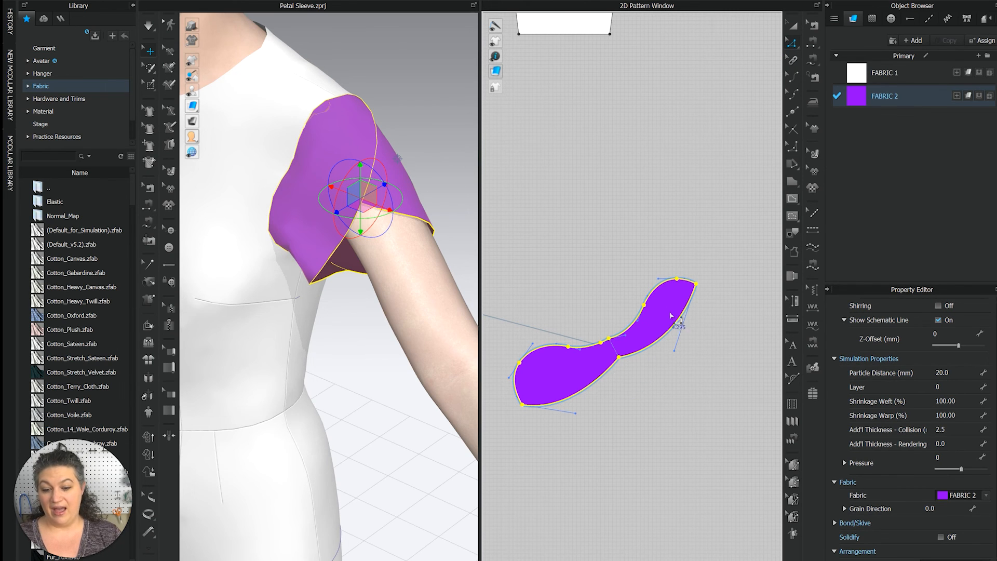
scroll(617, 383, "up", 5)
middle_click_drag(627, 389, 621, 388)
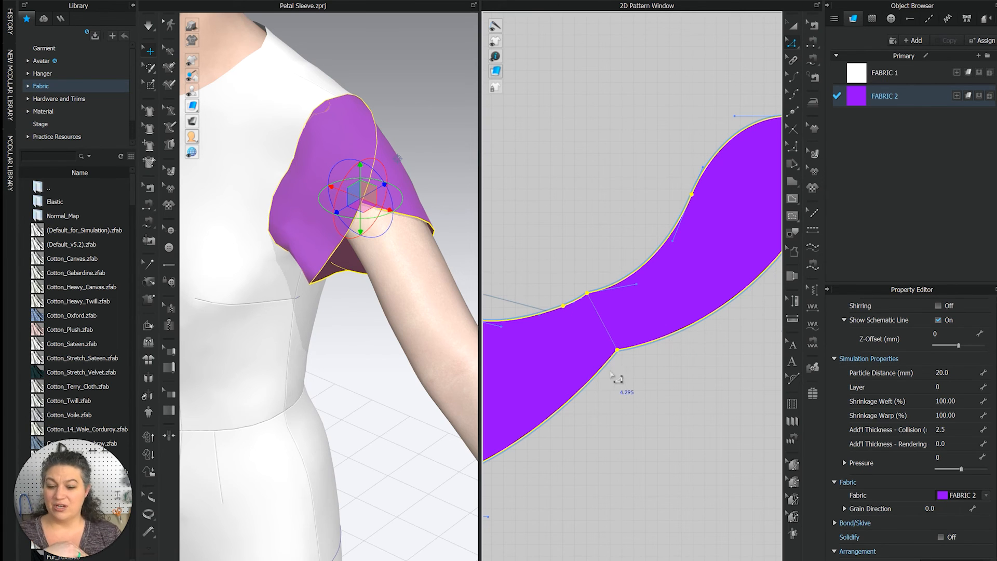
scroll(618, 381, "up", 3)
right_click_drag(350, 309, 324, 268)
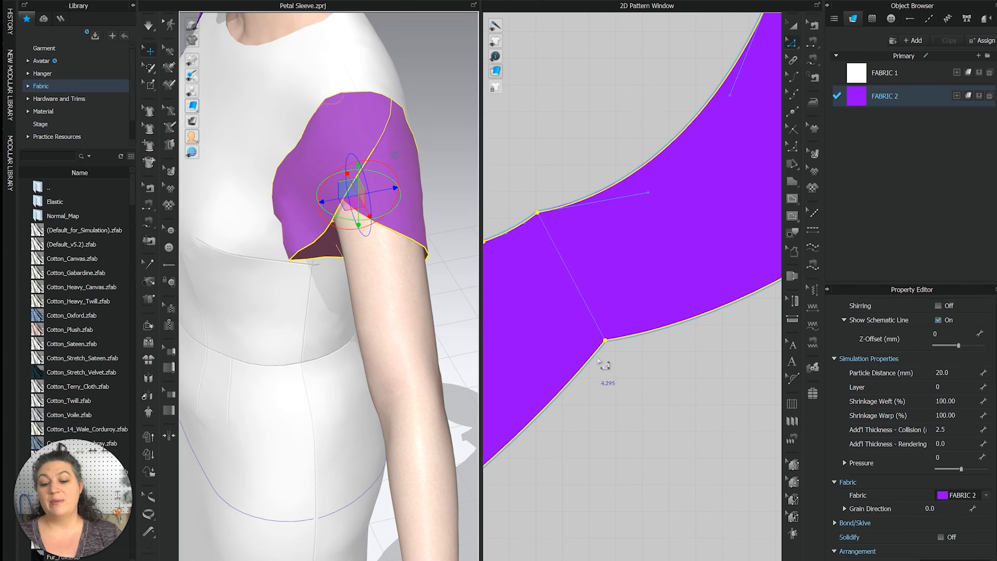
scroll(712, 358, "down", 5)
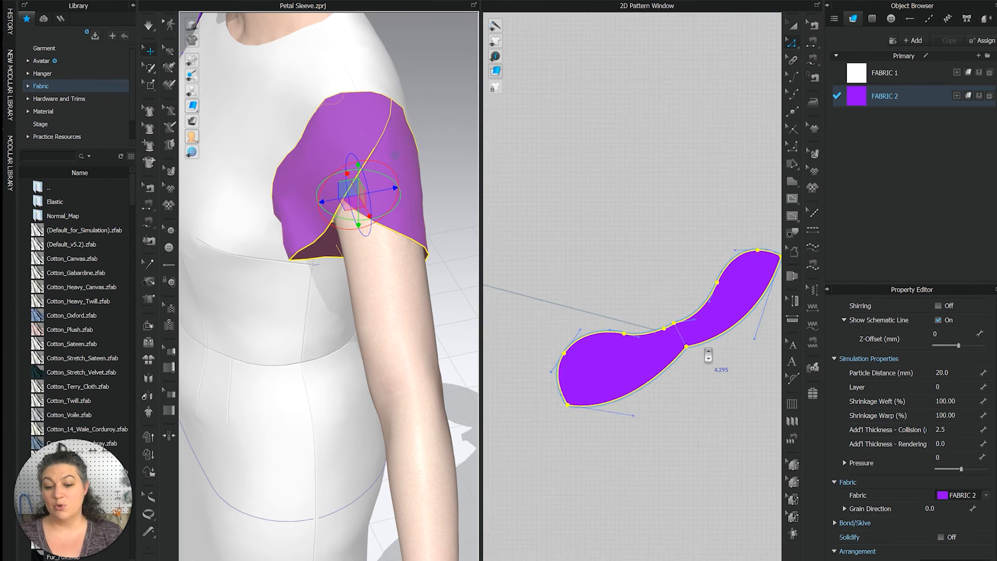
scroll(707, 355, "down", 1)
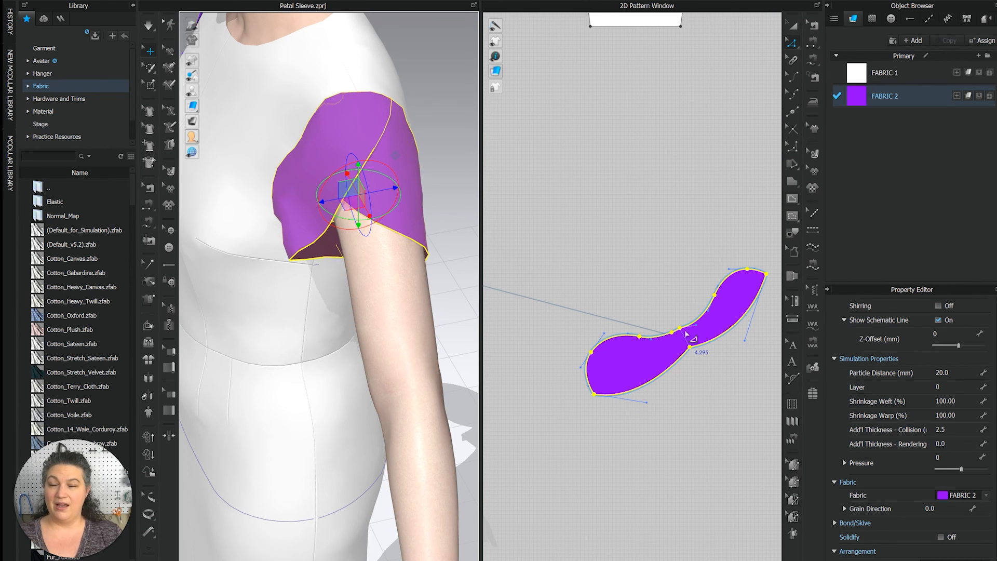